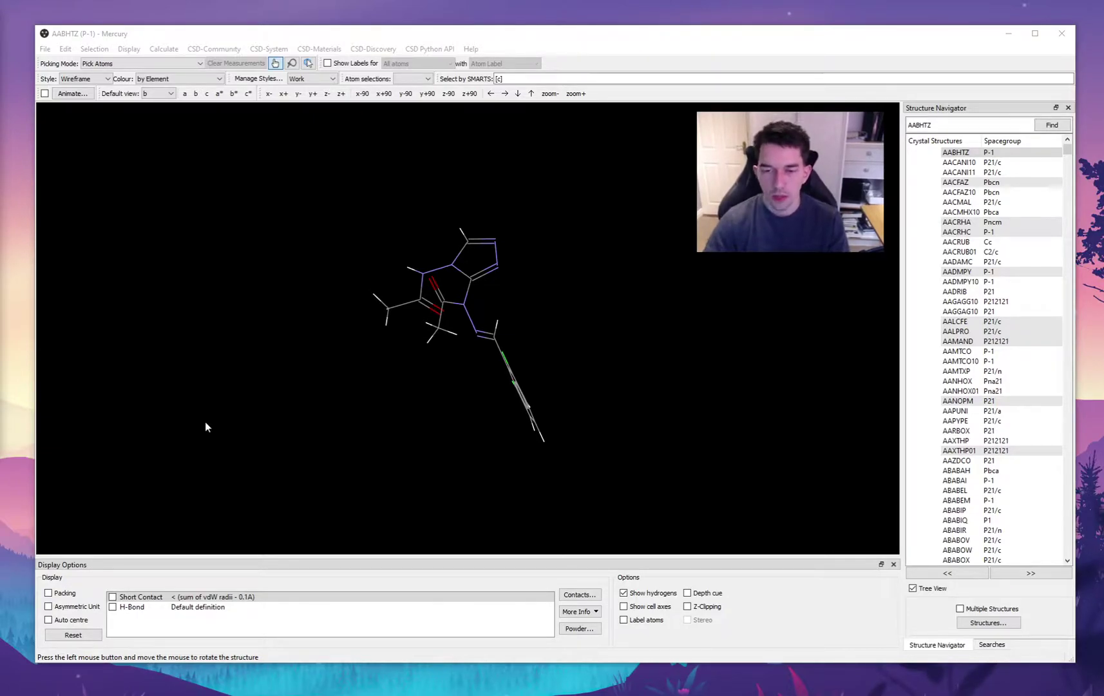
Rotate the AABHTZ wireframe molecule to view it from several angles, ending facing the ring
click(325, 462)
drag(326, 462, 406, 347)
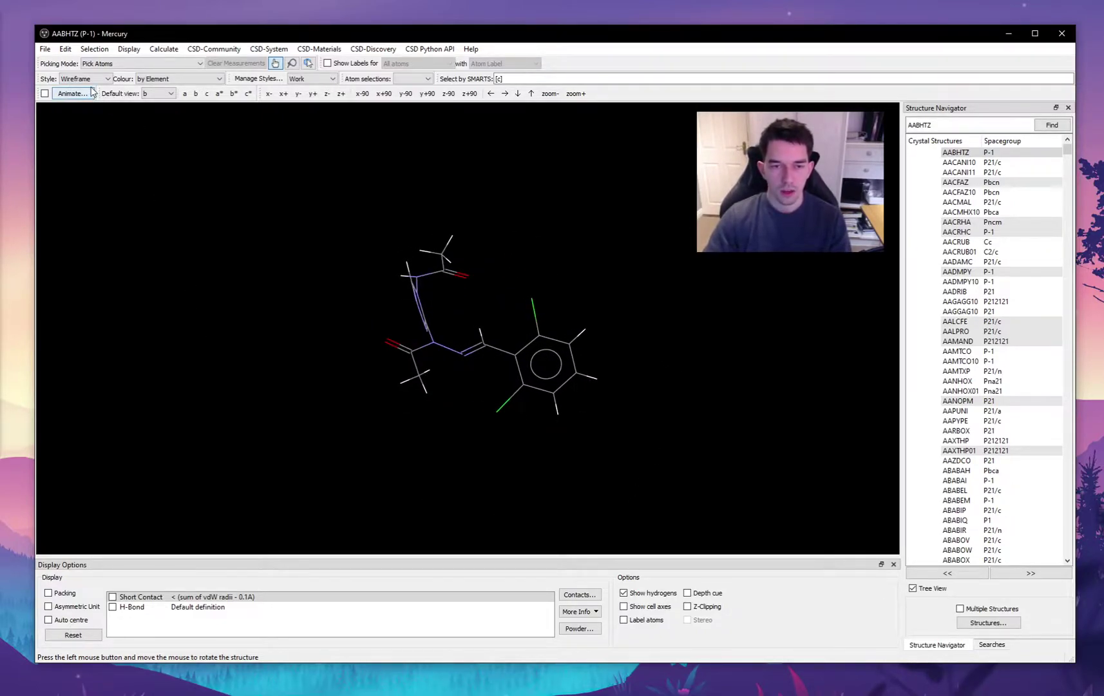
drag(423, 260, 335, 400)
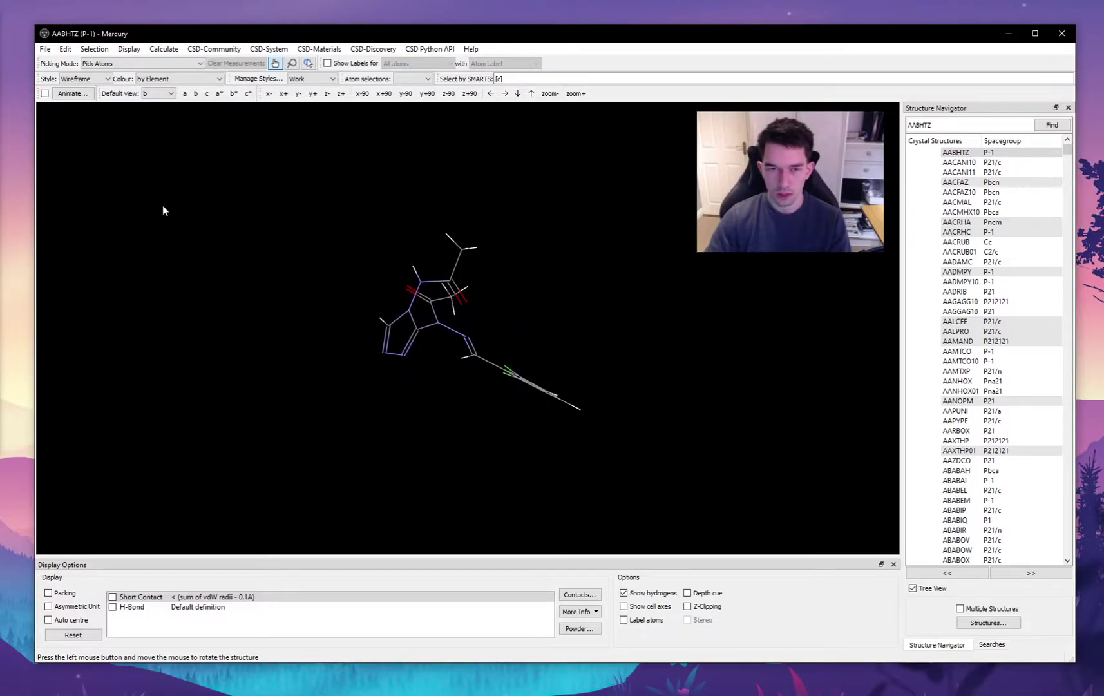
drag(635, 335, 478, 270)
Render the molecule as Capped Sticks, then as Ball and Stick, and rotate it
click(83, 79)
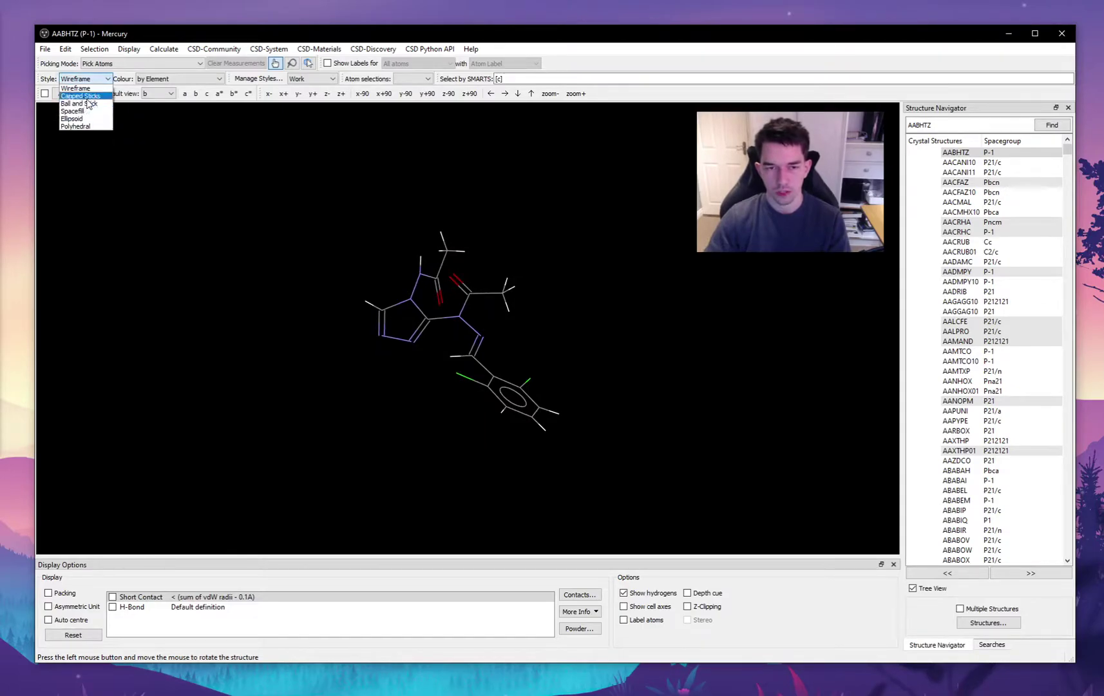
click(86, 100)
click(92, 83)
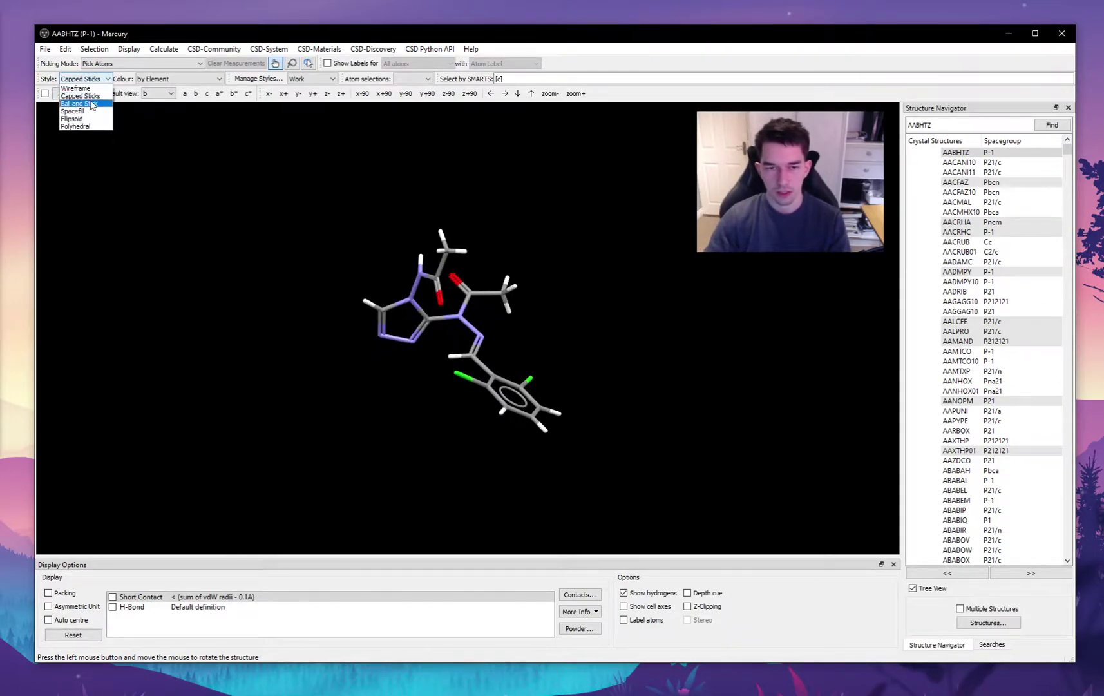
click(86, 109)
drag(170, 128, 361, 290)
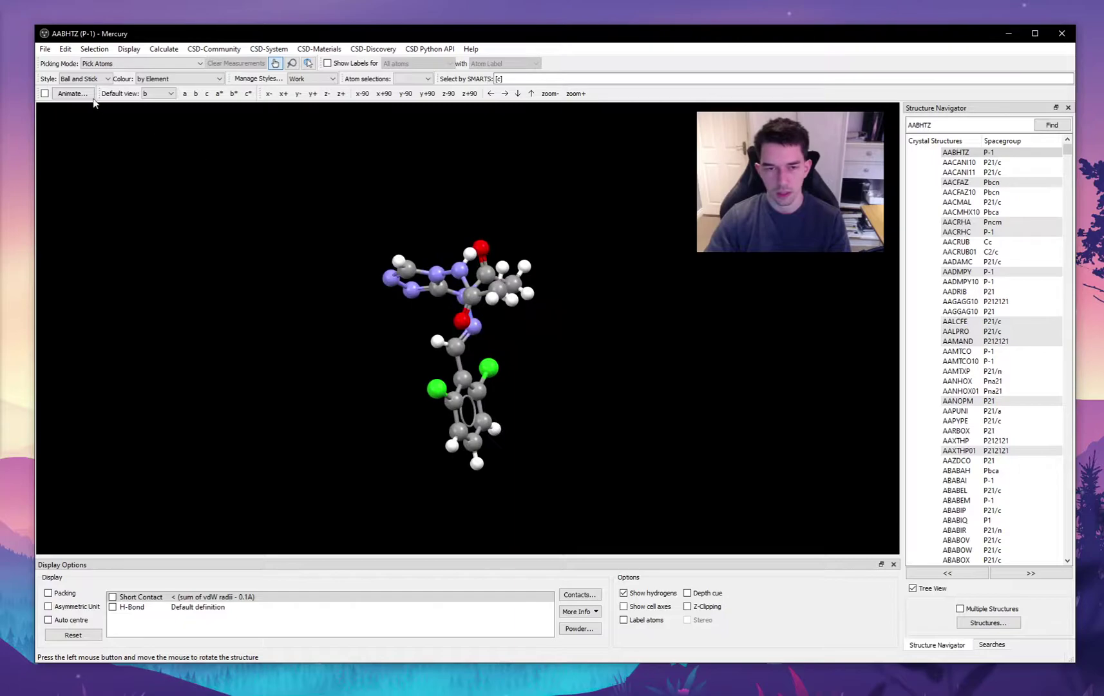
Switch the molecule to Spacefill style and rotate it back and forth
click(90, 79)
click(87, 111)
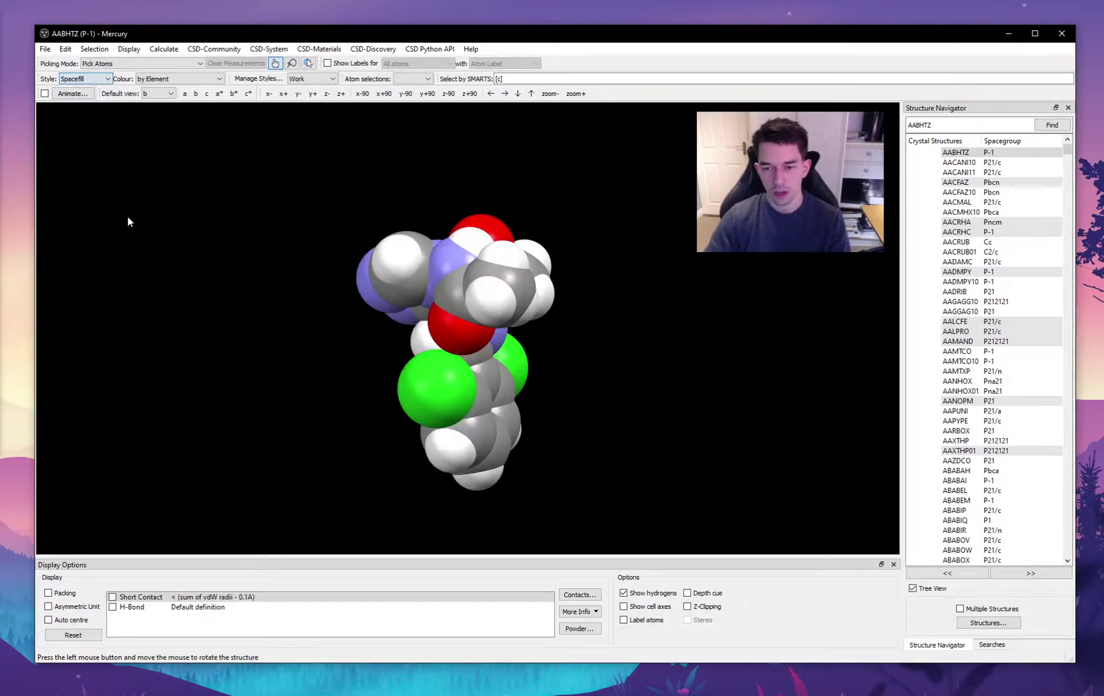
drag(128, 219, 348, 239)
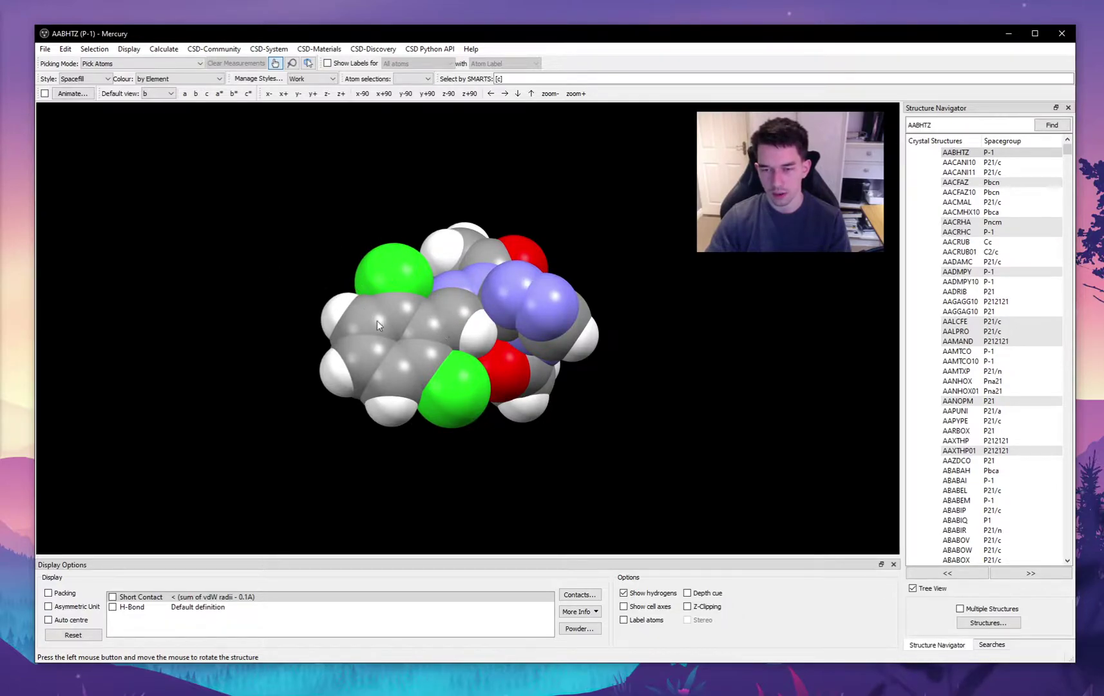
drag(563, 340, 575, 383)
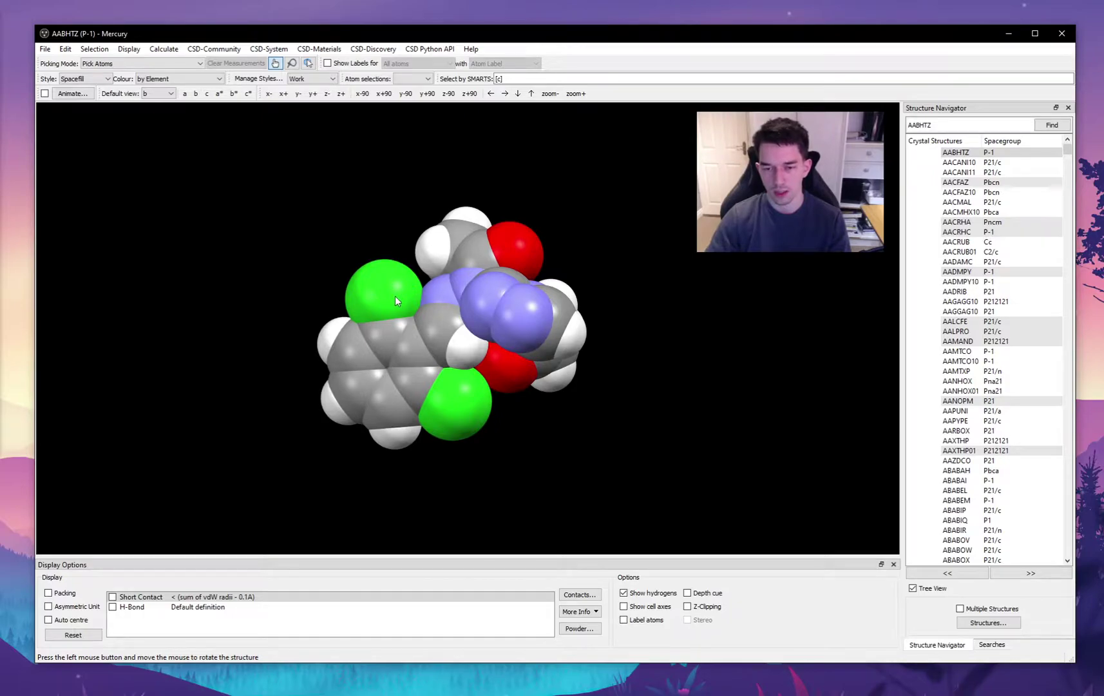
drag(420, 249, 98, 122)
Set the AABHTZ style back to Wireframe and rotate it to several new orientations
click(84, 79)
click(80, 88)
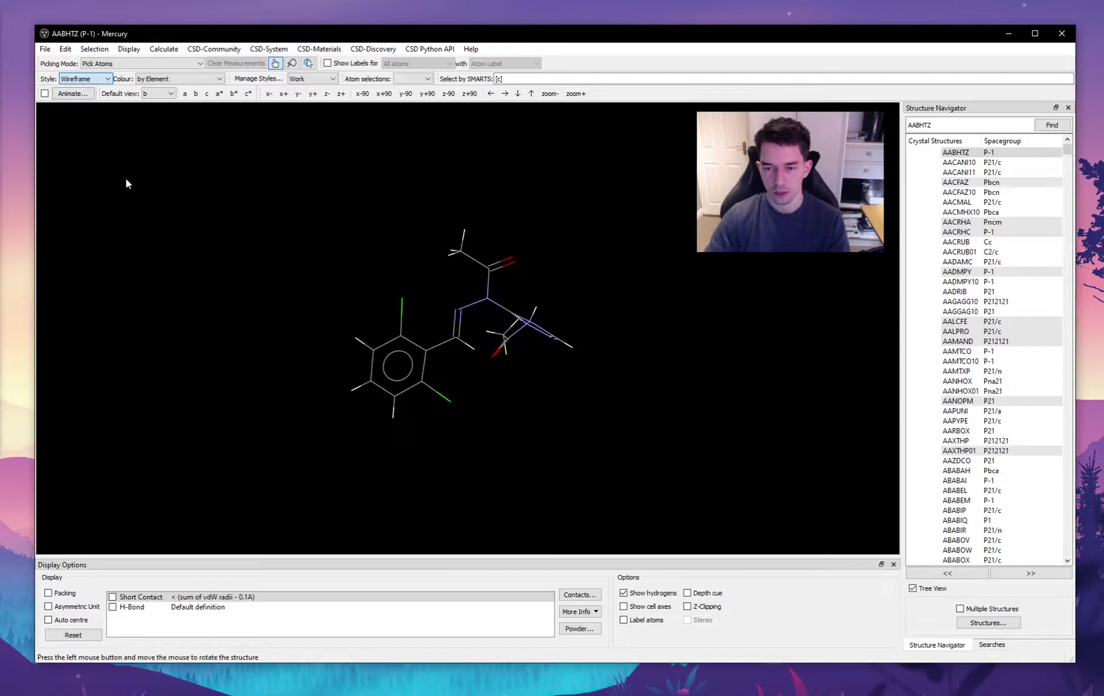
drag(301, 319, 552, 374)
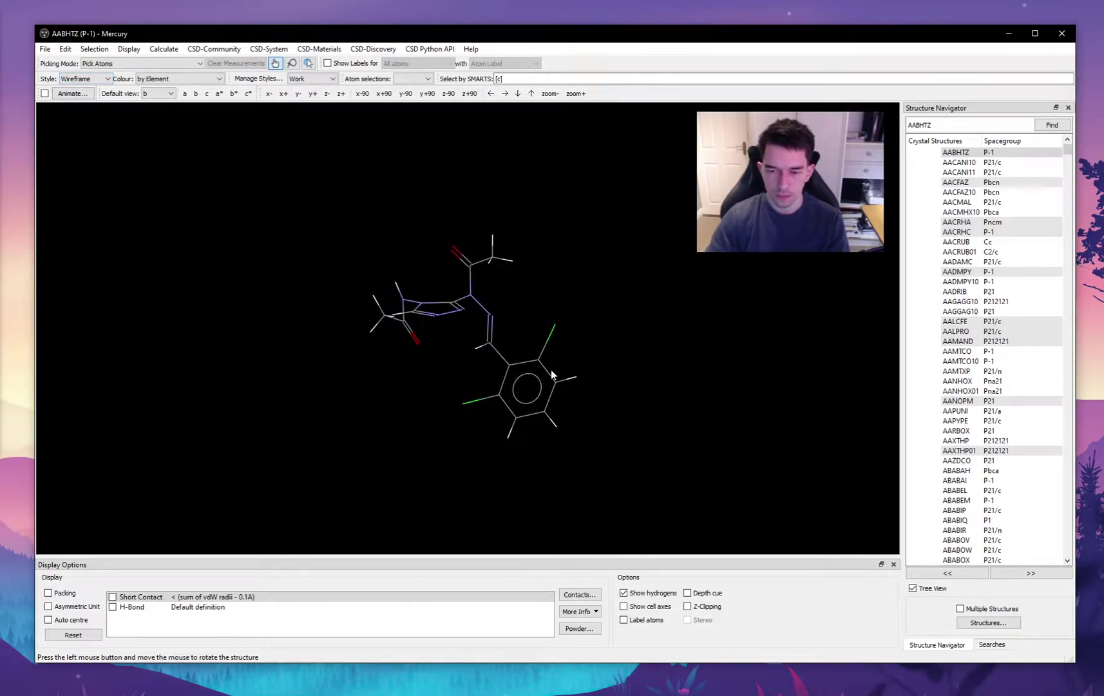
mouse_move(321, 440)
mouse_down()
mouse_move(337, 415)
mouse_move(323, 425)
mouse_up()
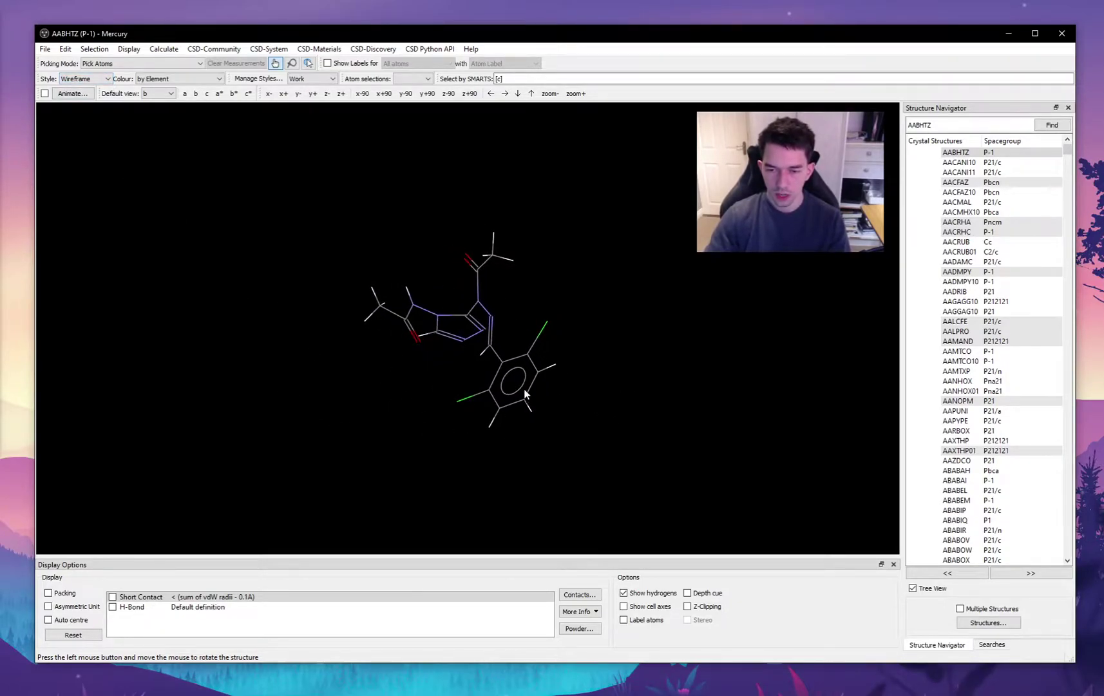
drag(524, 388, 395, 423)
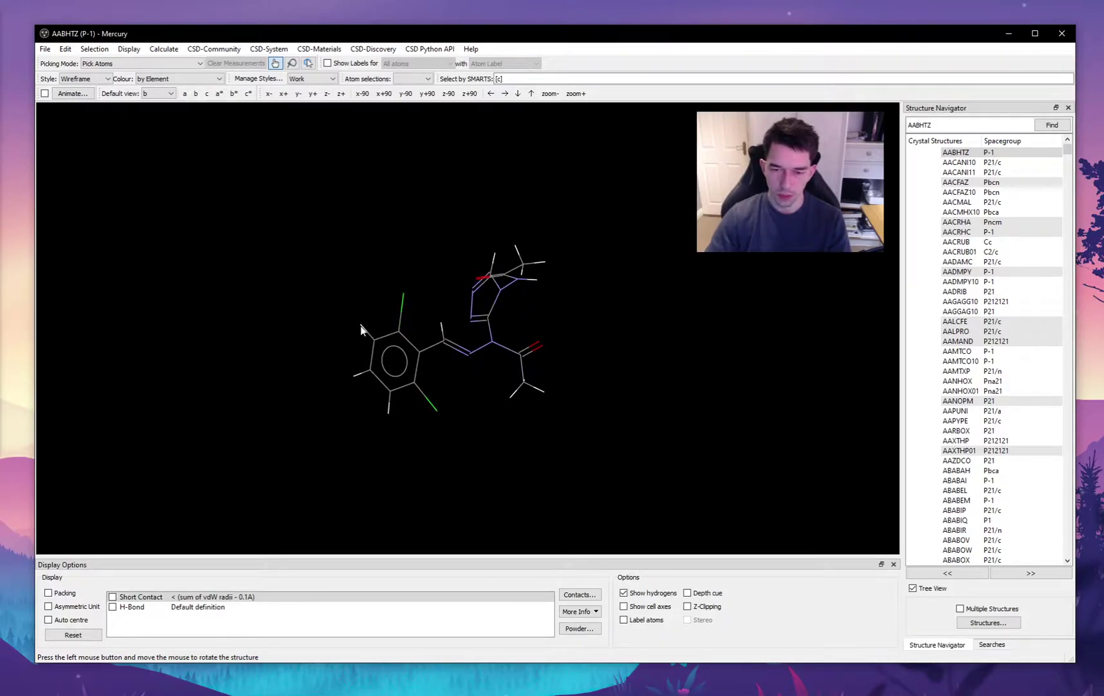
drag(374, 340, 670, 435)
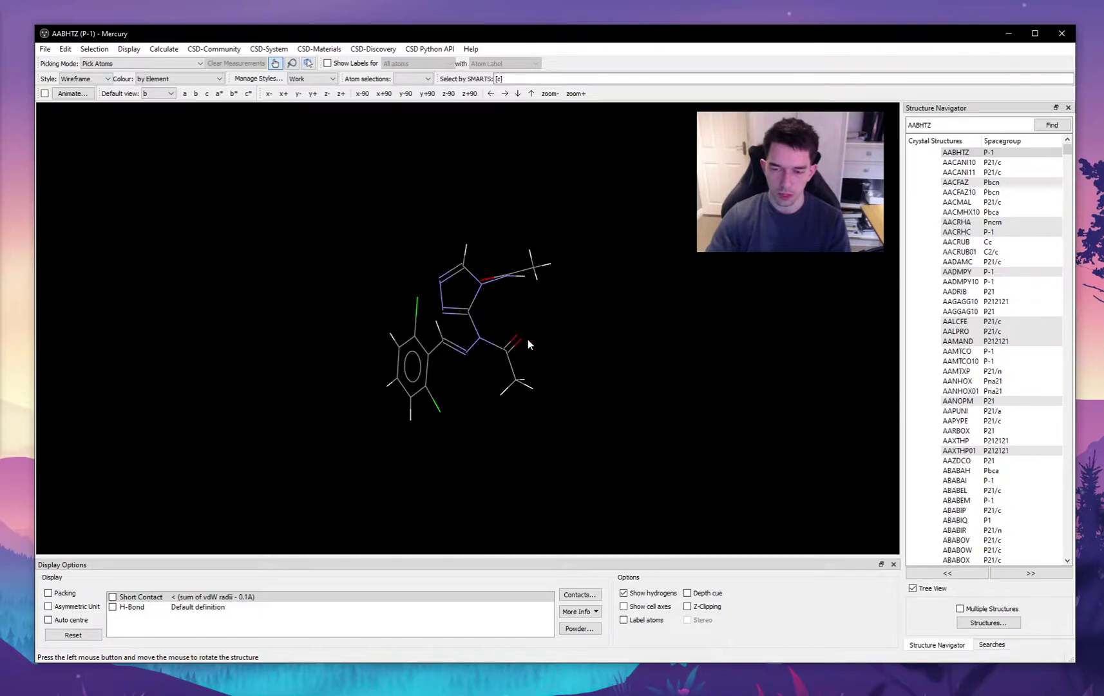
mouse_move(519, 336)
mouse_down()
mouse_move(636, 347)
mouse_move(519, 325)
mouse_up()
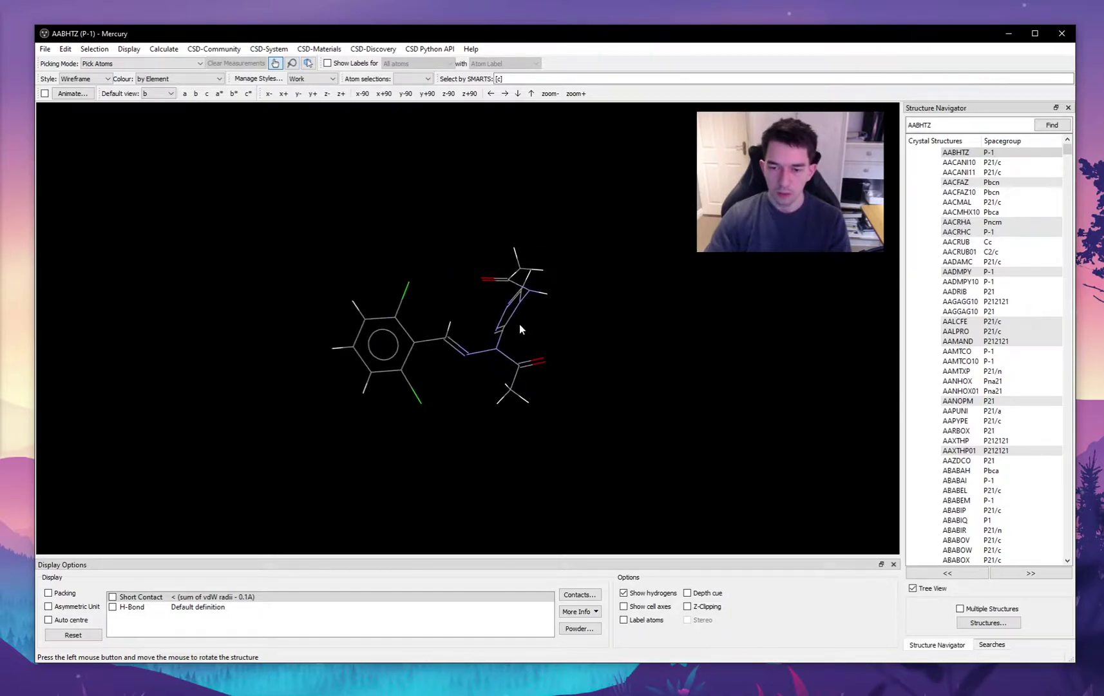
Load the AAPUNI structure from the list and tilt its top ring edge-on
click(956, 291)
key(Down)
key(Down)
key(Down)
key(Down)
key(Down)
key(Down)
key(Down)
key(Down)
key(Down)
key(Down)
key(Down)
key(Down)
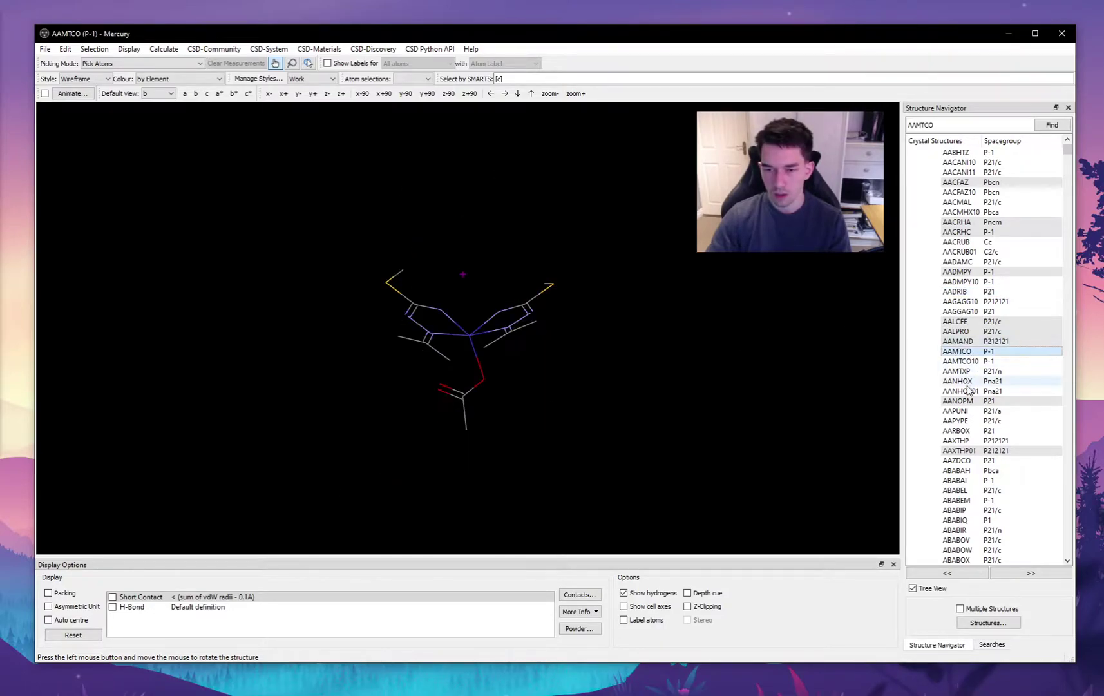
drag(645, 372, 718, 449)
drag(620, 408, 627, 427)
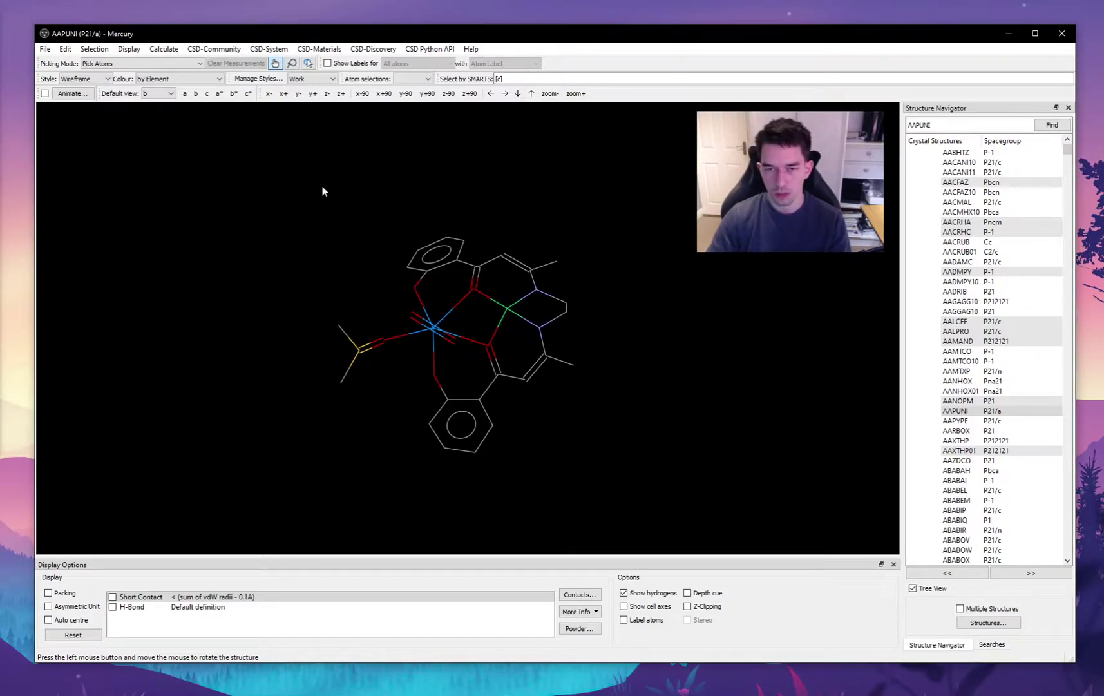
Turn on atom labels and restrict them to metal atoms only
click(328, 63)
drag(698, 297, 701, 265)
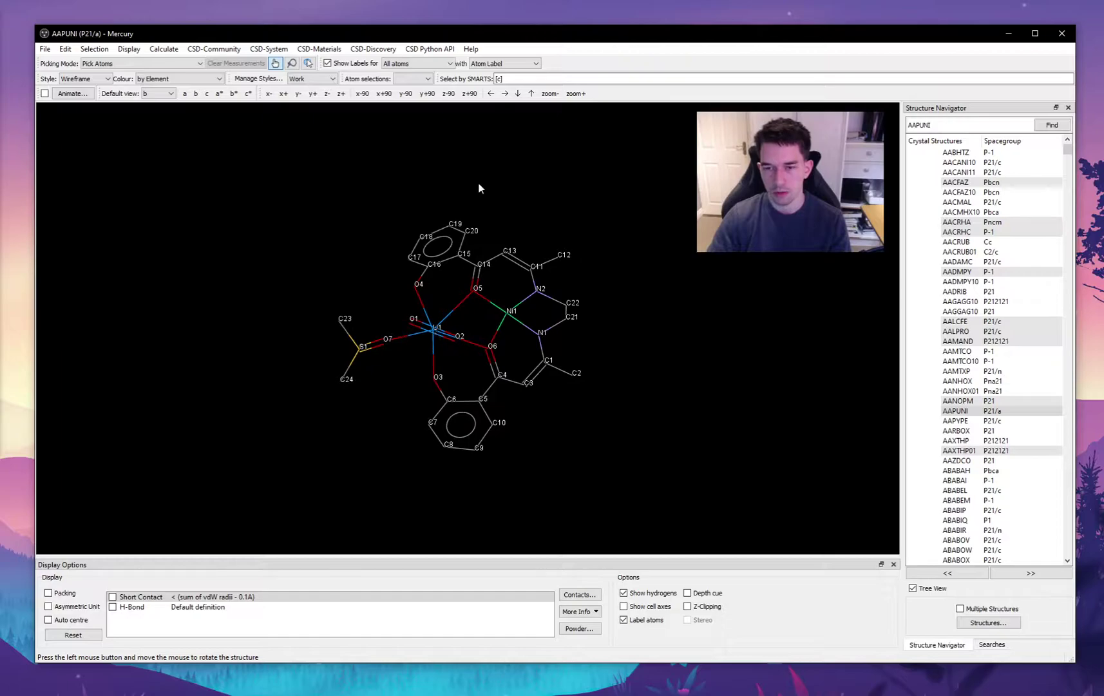
click(429, 63)
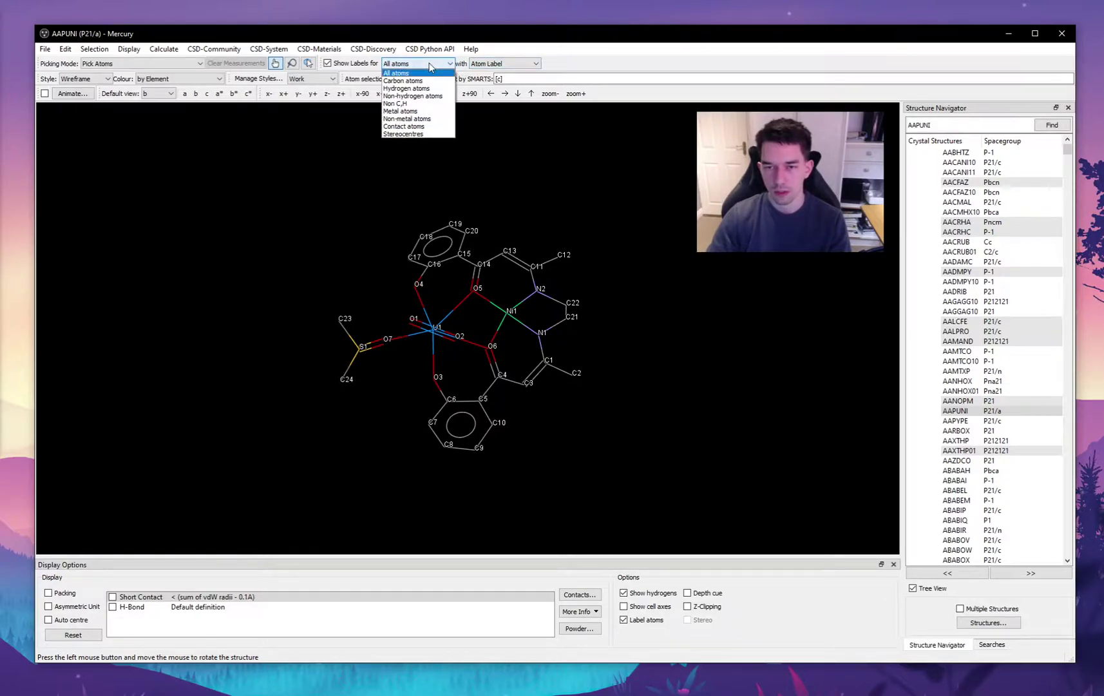
click(400, 111)
drag(612, 400, 464, 202)
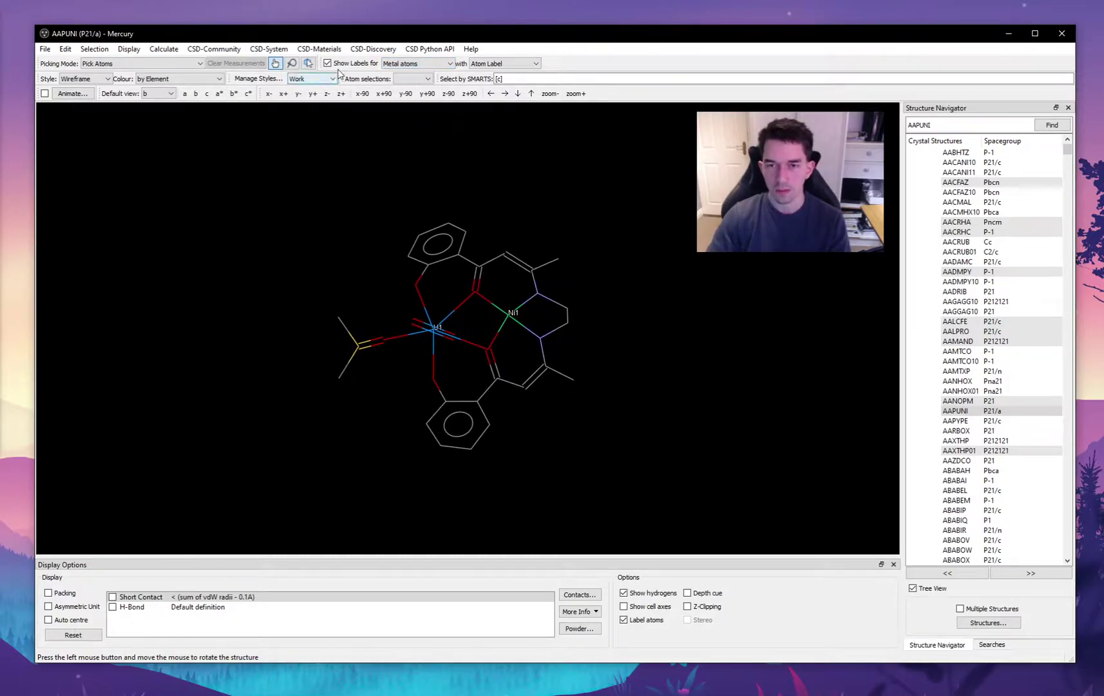
Try Gasteiger charges, formal charges and atomic numbers as label content, ending on Gasteiger charges
click(504, 65)
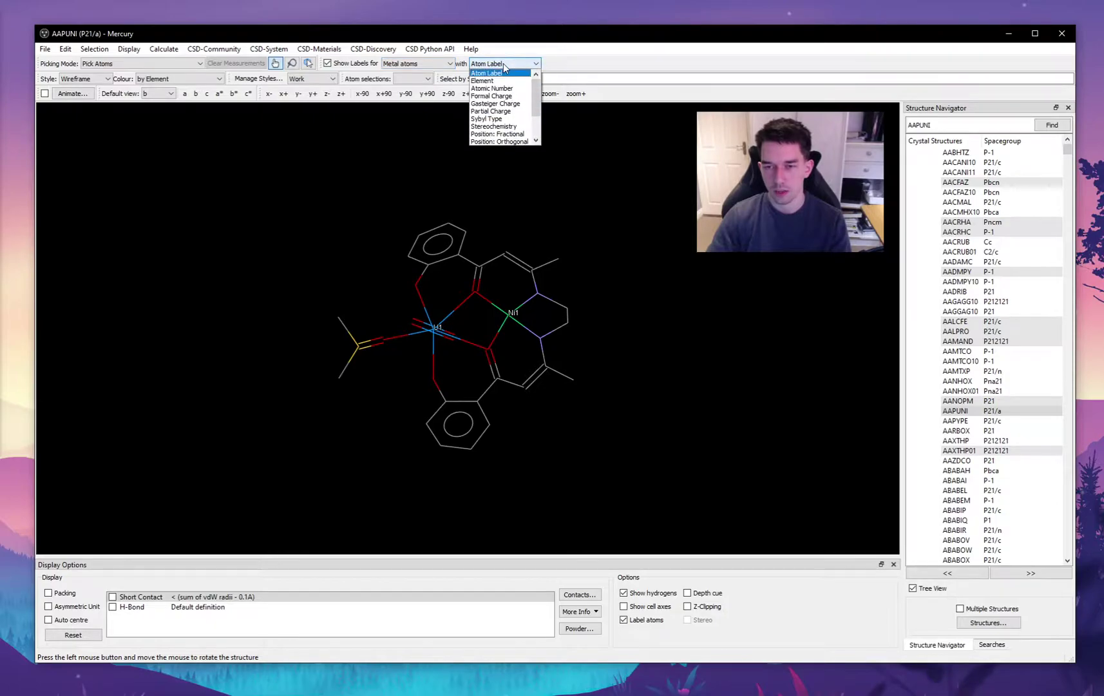
click(512, 104)
click(510, 65)
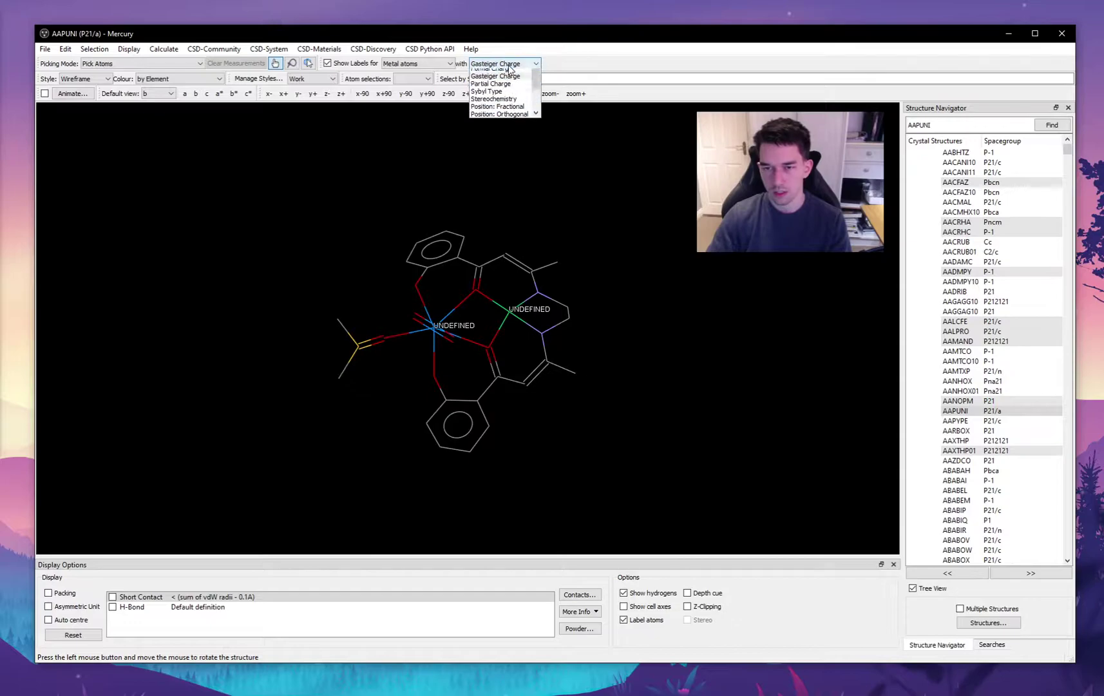
click(508, 69)
drag(609, 174, 582, 117)
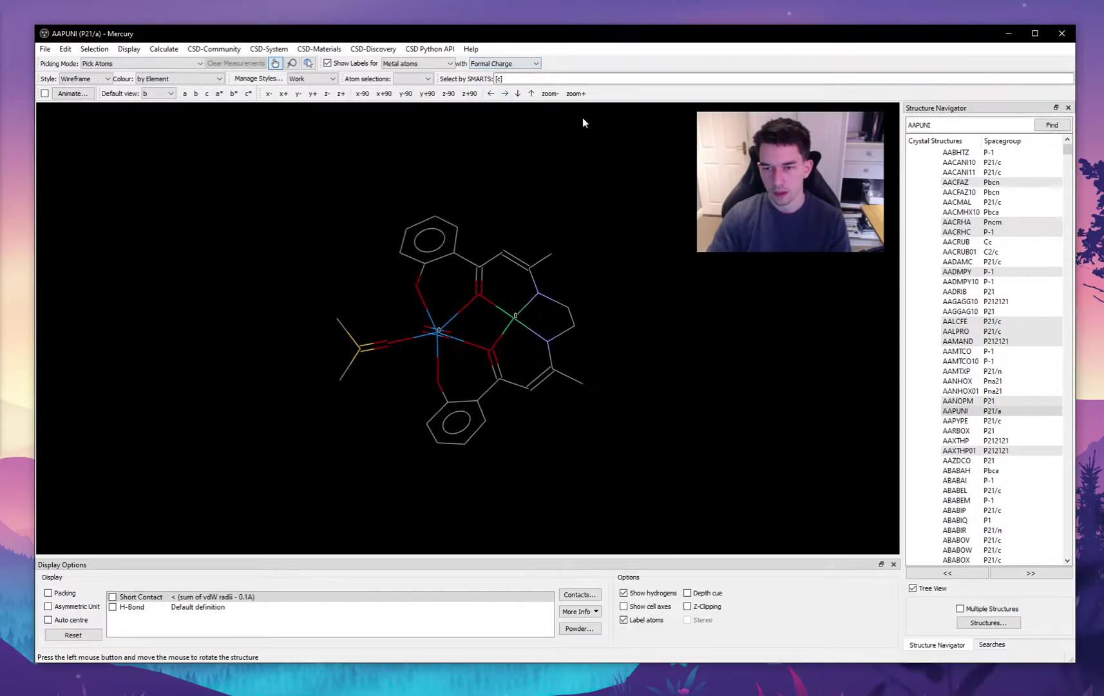
click(505, 64)
click(497, 89)
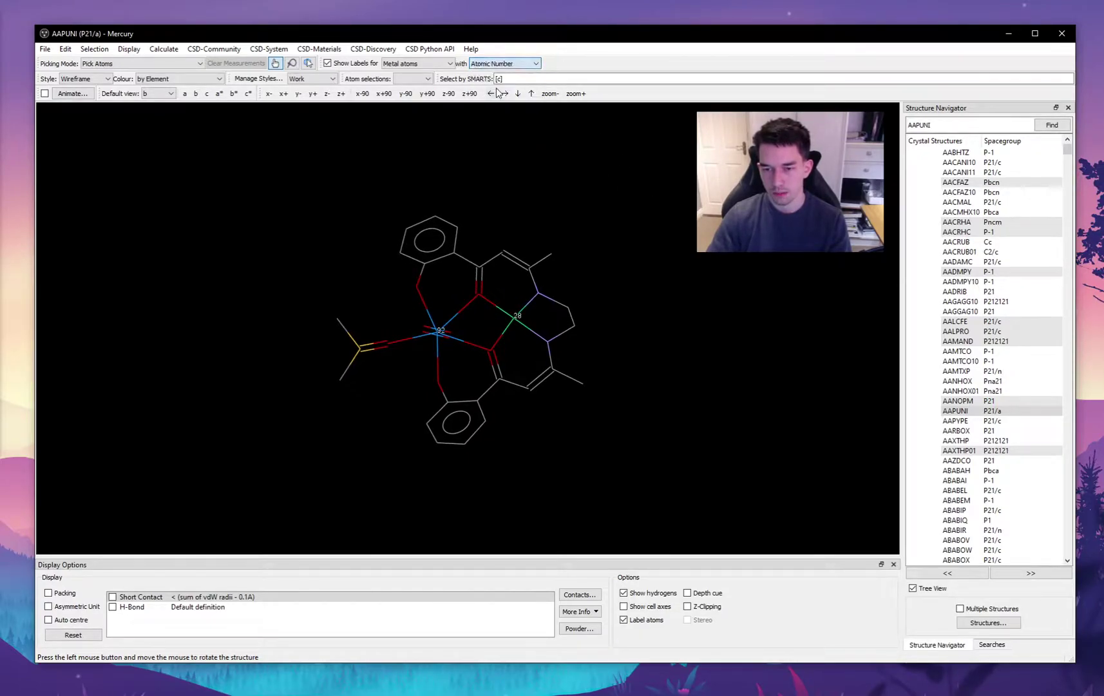
drag(665, 335, 664, 247)
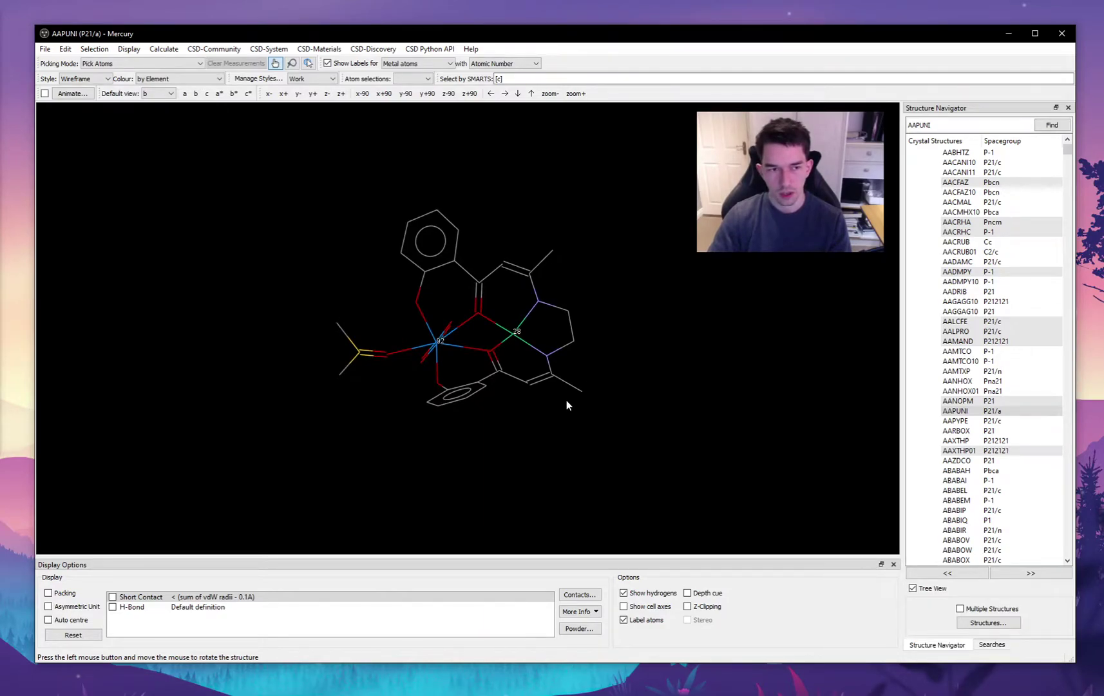
drag(566, 400, 612, 348)
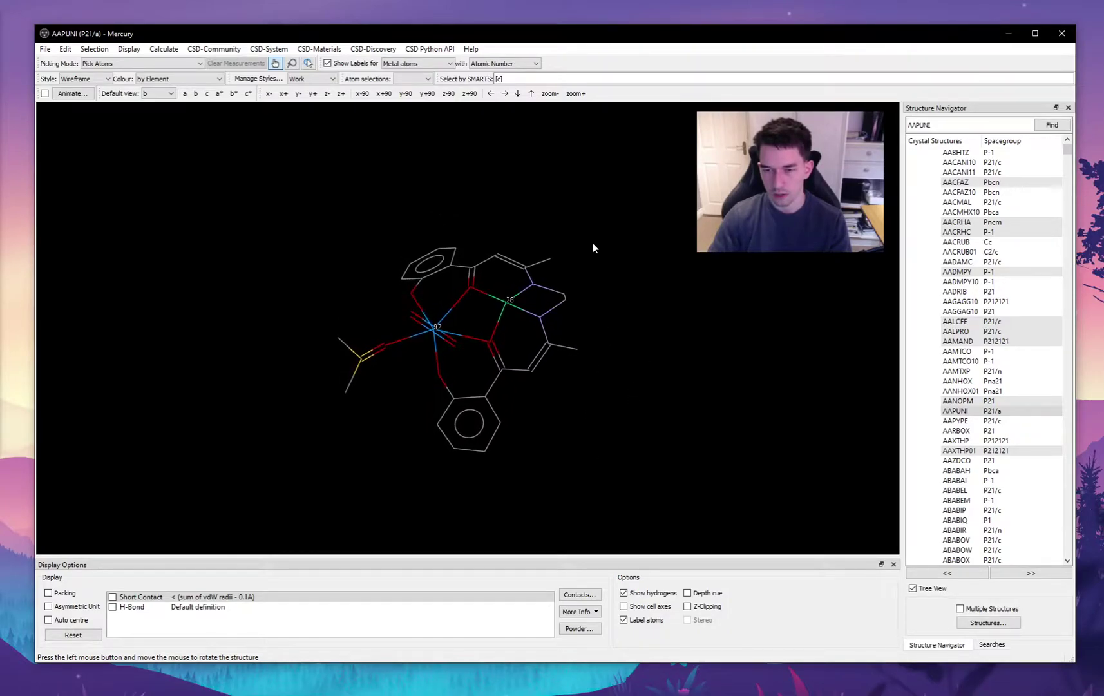
click(505, 63)
click(525, 123)
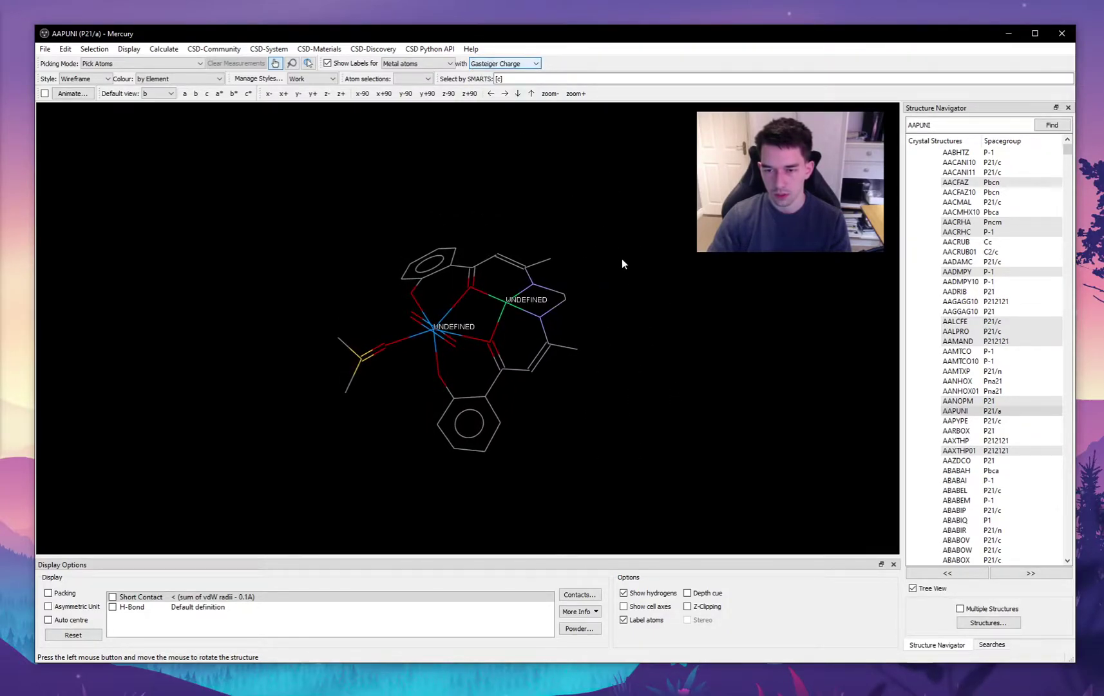
Browse the AANHOX, AANHOX01 and AAZDCO structures, ending on AADAMC
drag(622, 263, 605, 213)
click(995, 381)
click(996, 391)
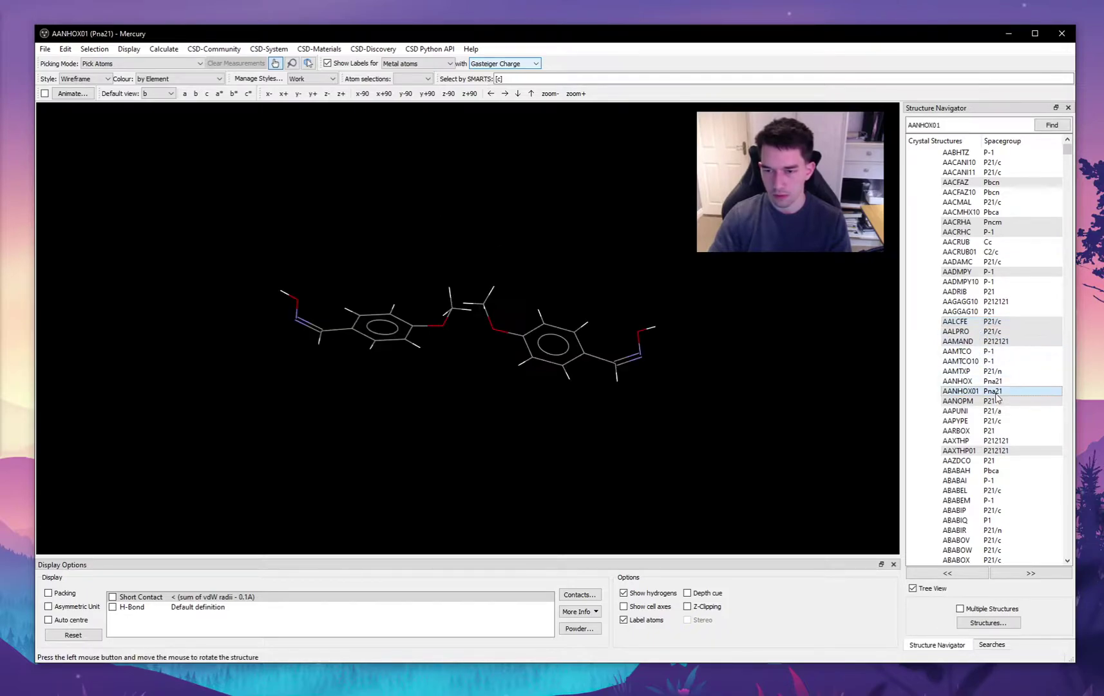
click(996, 460)
click(1002, 499)
click(983, 261)
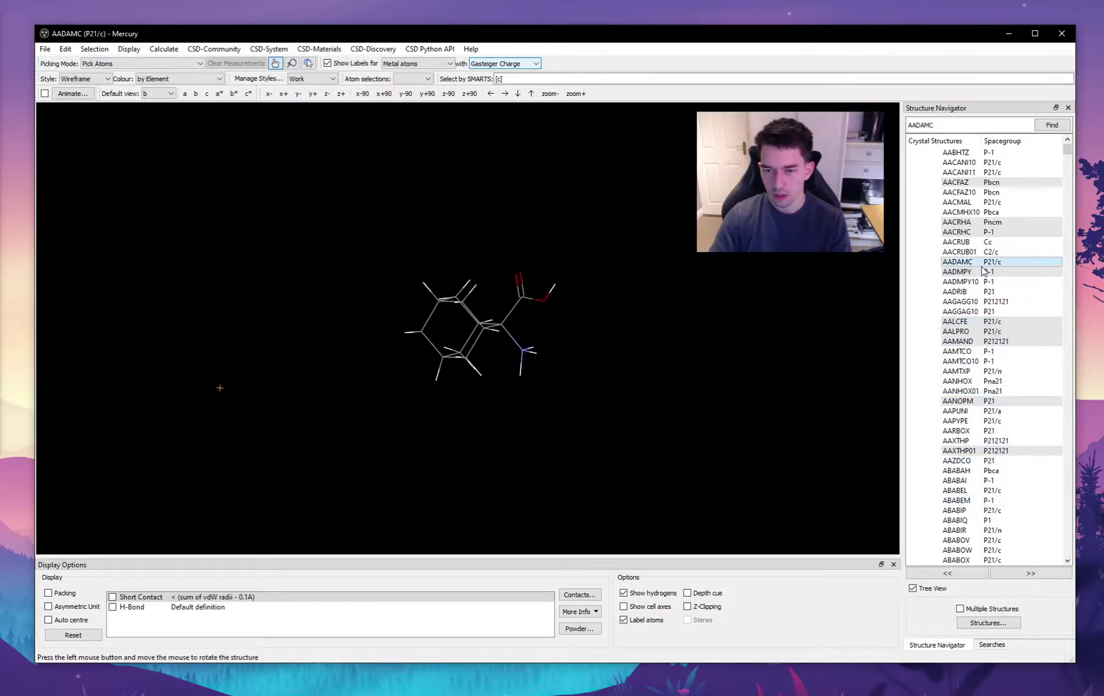
Label every atom of AADAMC with its charge and rotate the molecule
click(423, 64)
click(406, 75)
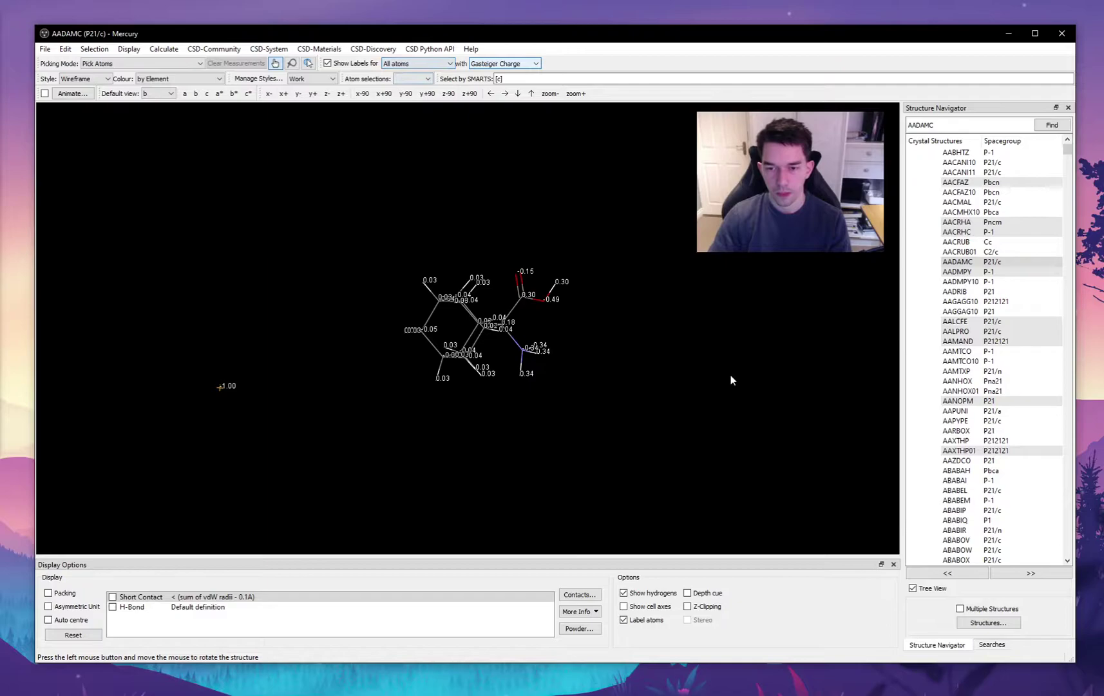
drag(694, 224, 697, 399)
Load the AABHTZ structure into the viewer and rotate it to inspect
scroll(1003, 276, up, 1)
click(957, 172)
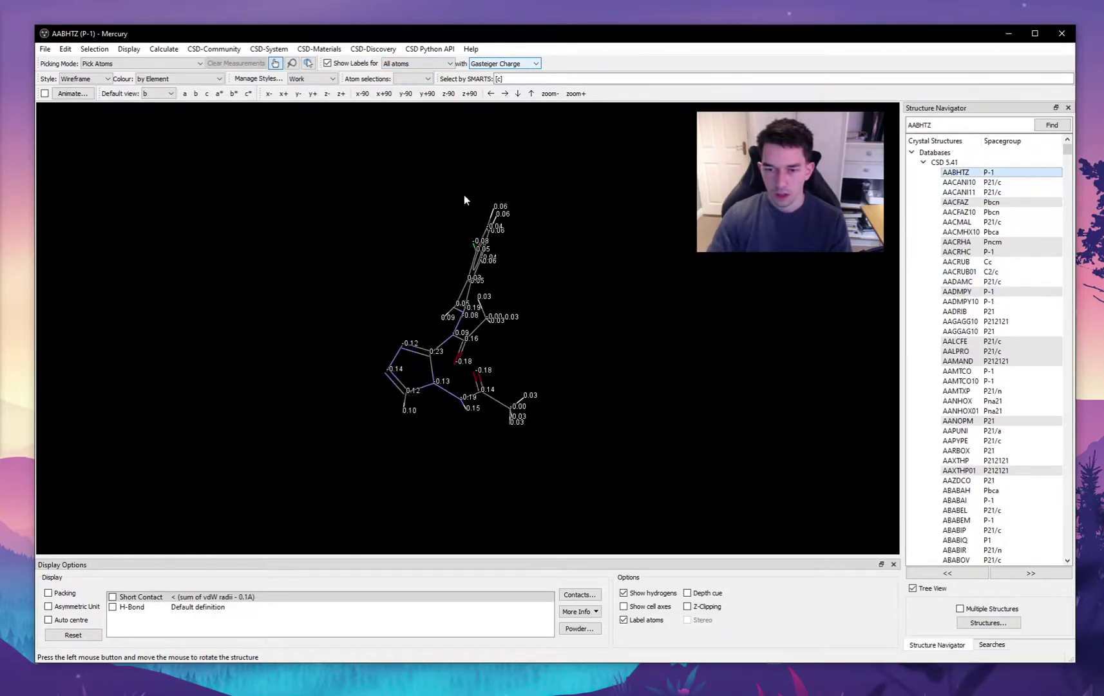
drag(464, 195, 418, 155)
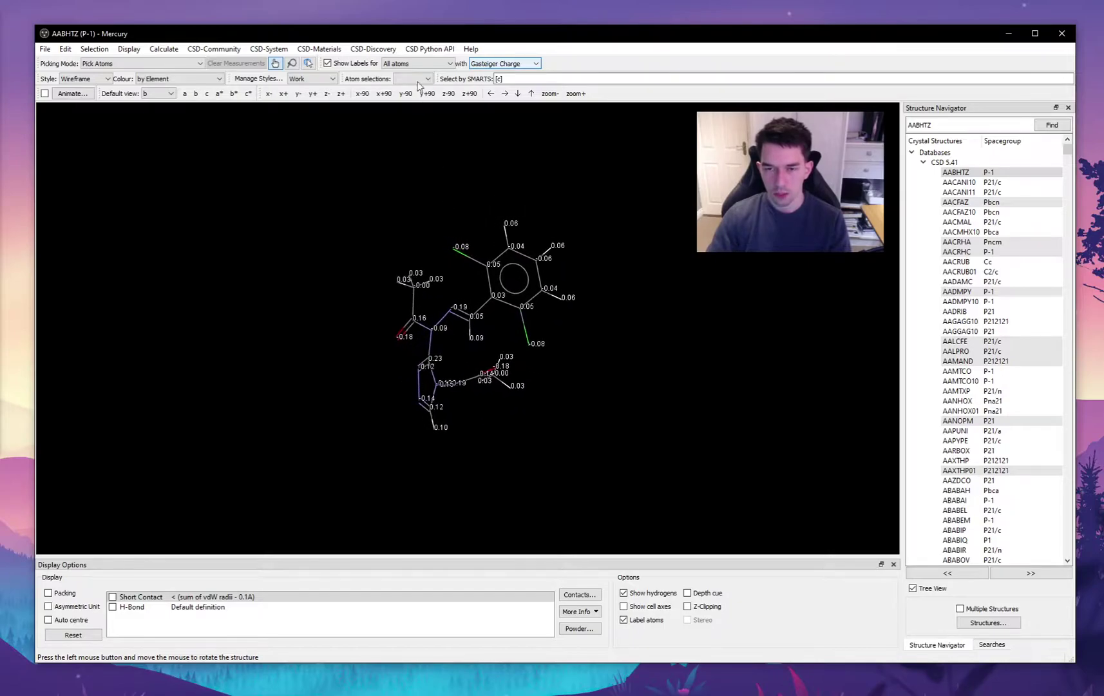
Hide the AABHTZ charge labels and rotate the molecule to inspect it
click(328, 63)
drag(728, 340, 644, 316)
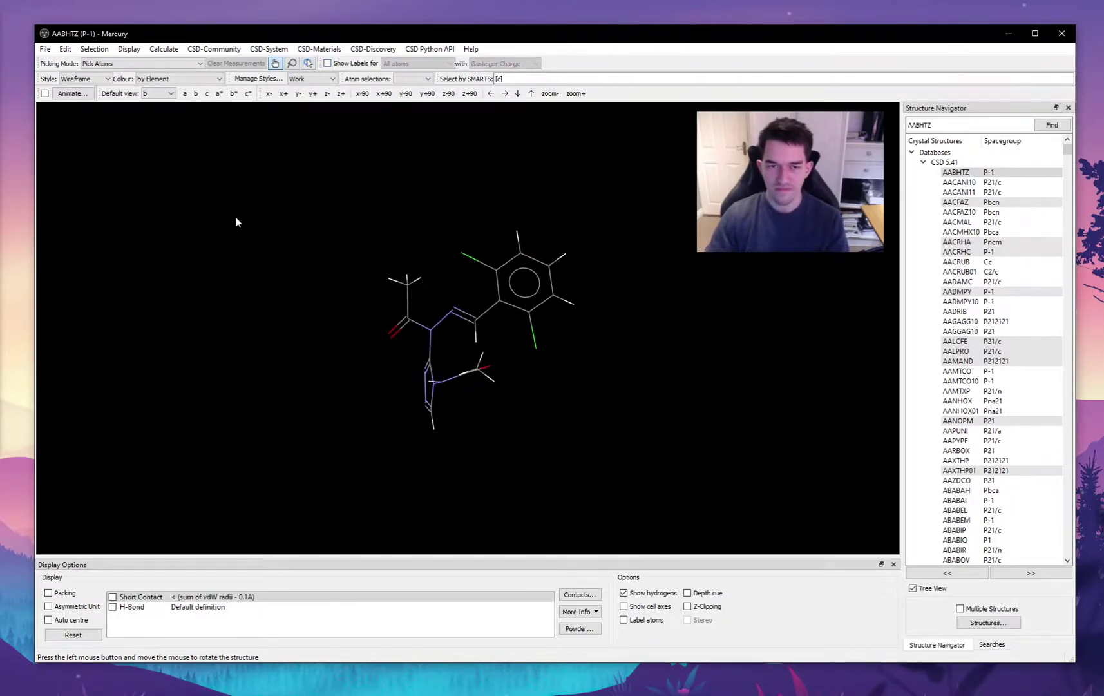
click(185, 94)
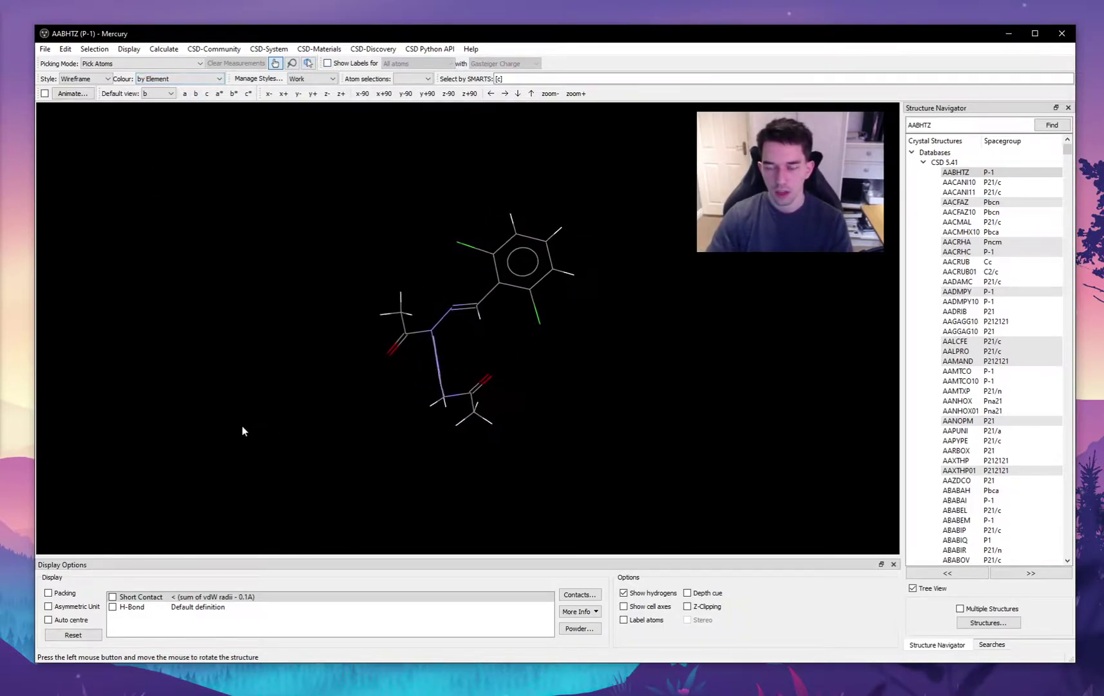
drag(128, 392, 417, 451)
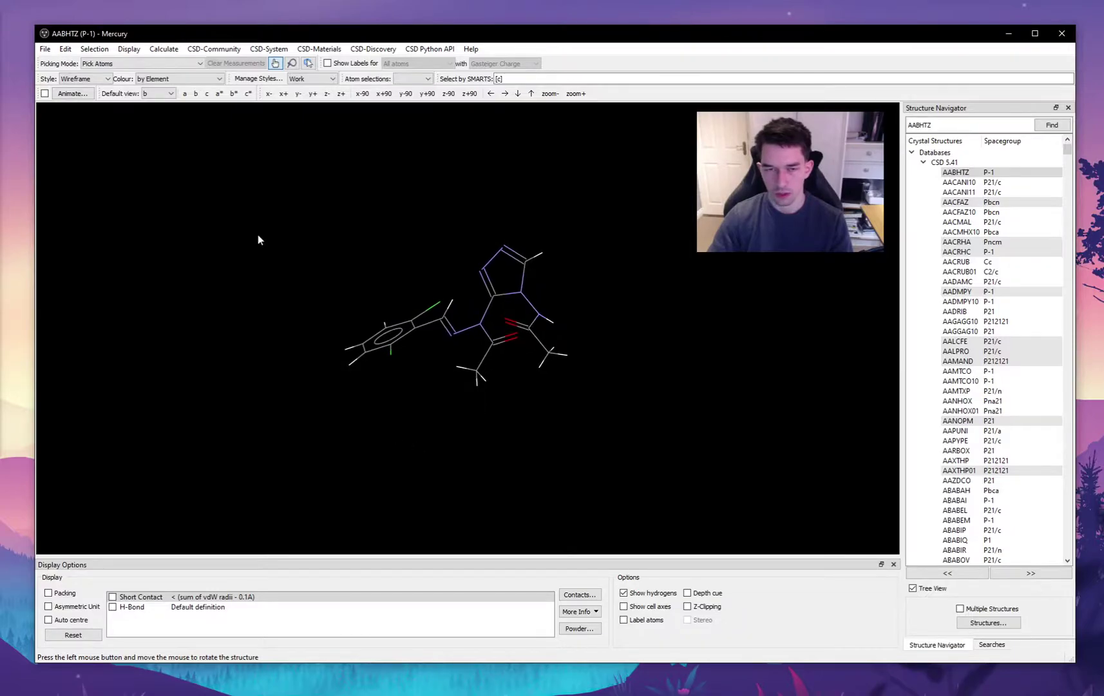
drag(175, 136, 639, 431)
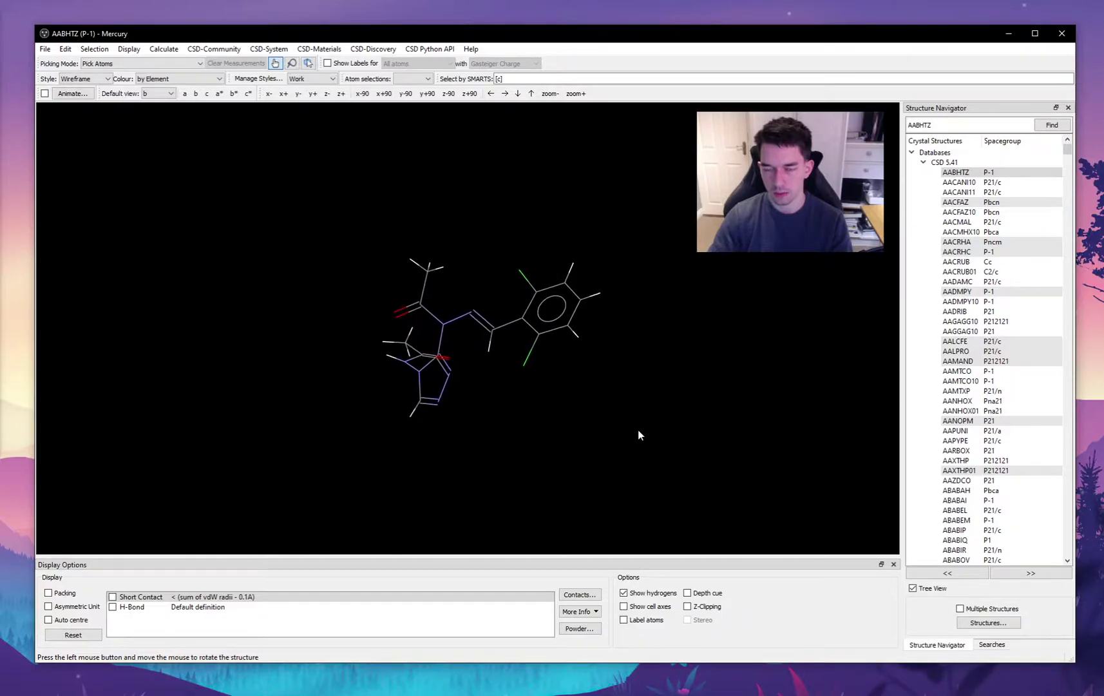
Use Measure Distances picking to add the 1.402 and 1.035 distances, then rotate to view them
click(134, 63)
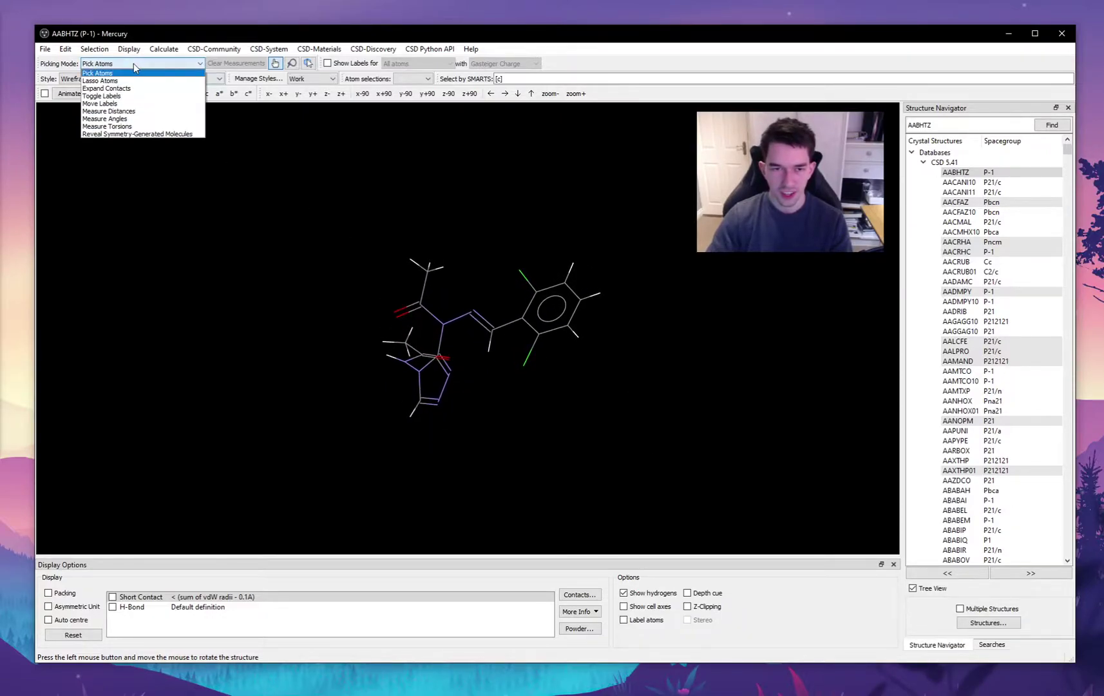
click(123, 111)
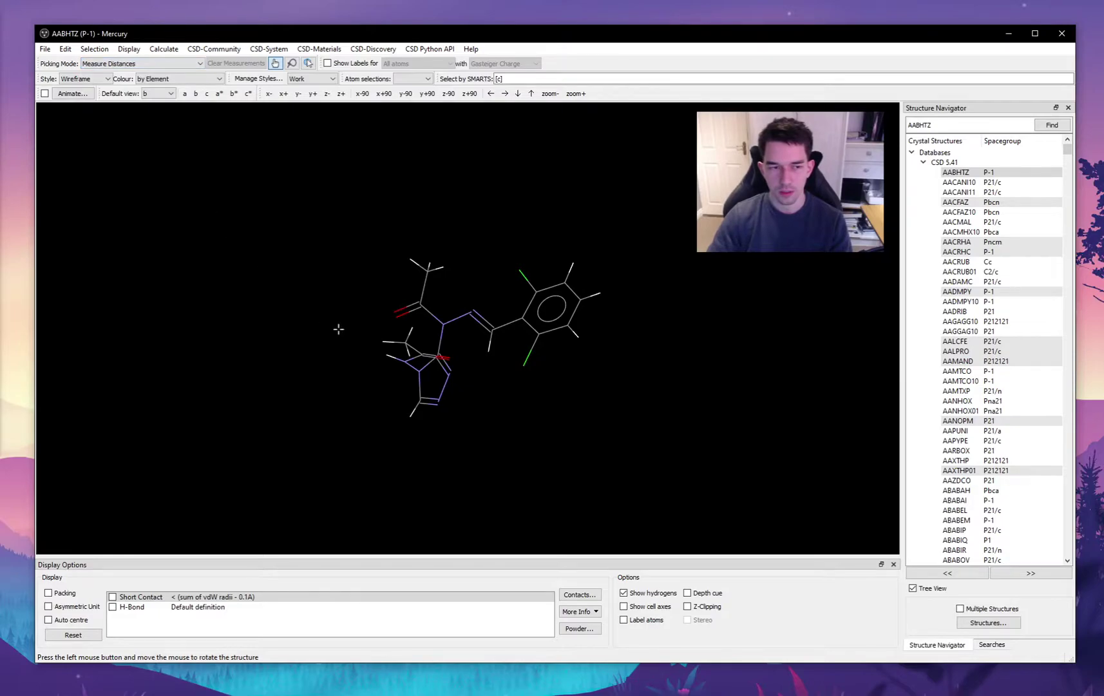
drag(317, 356, 304, 329)
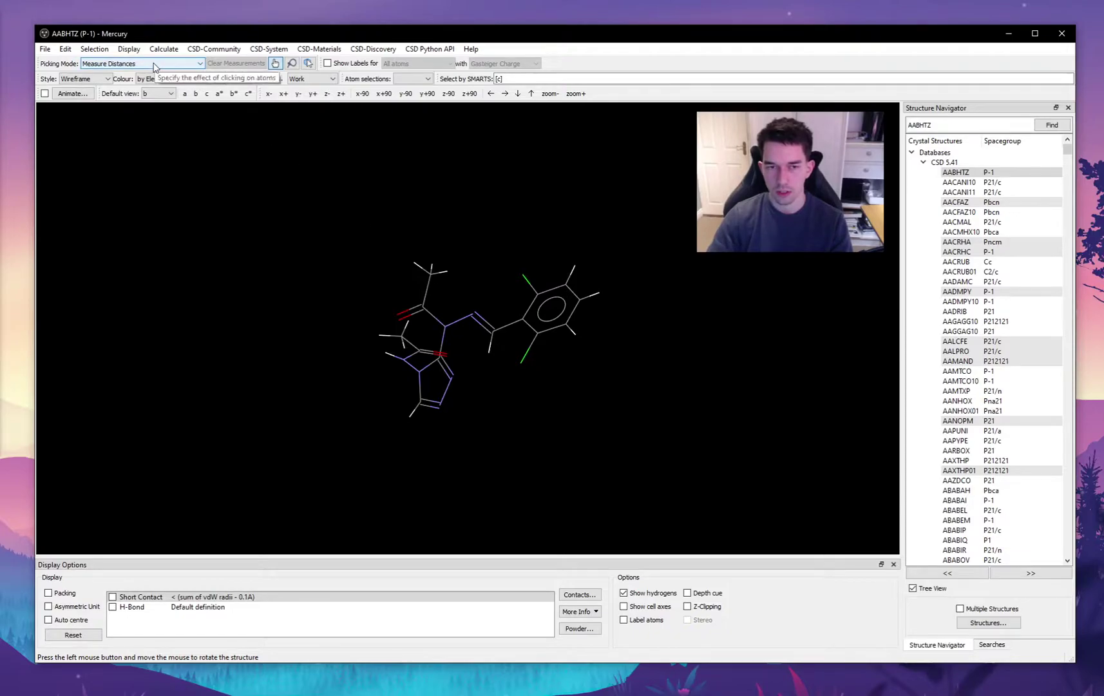
click(478, 306)
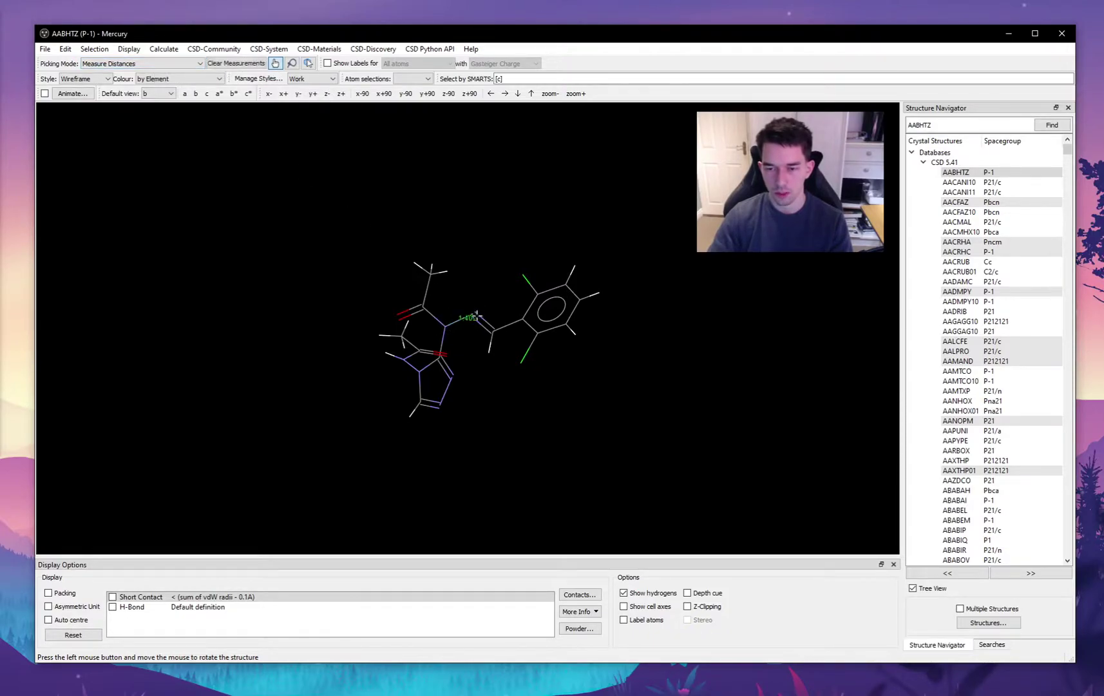
drag(510, 425, 526, 324)
drag(450, 373, 429, 330)
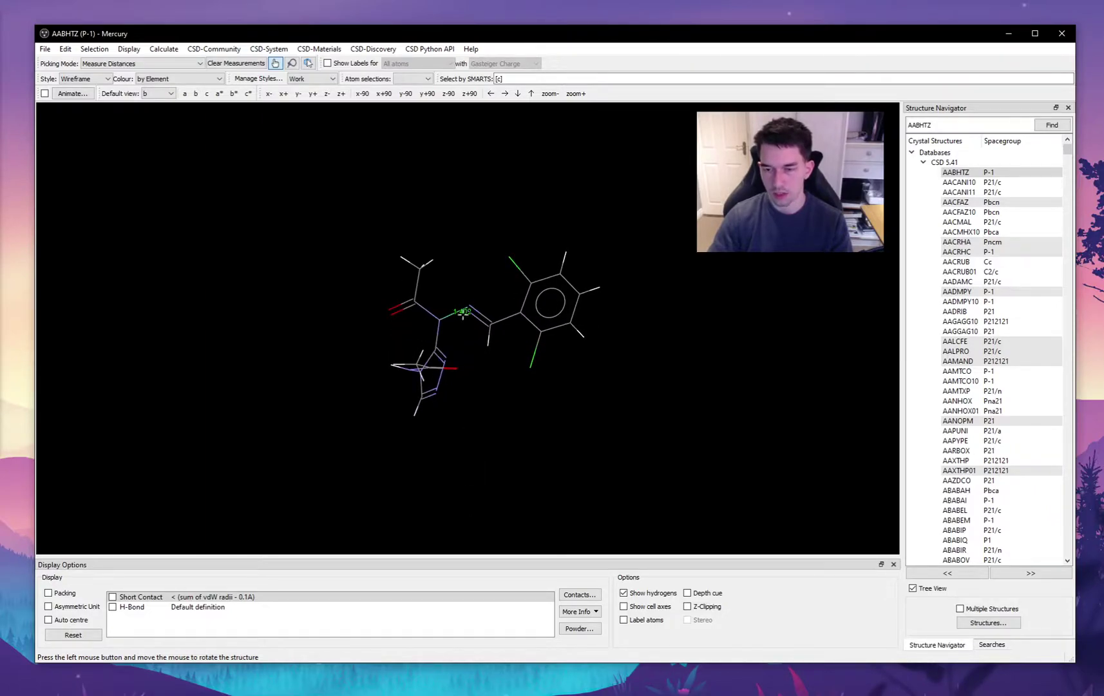
drag(519, 397, 547, 272)
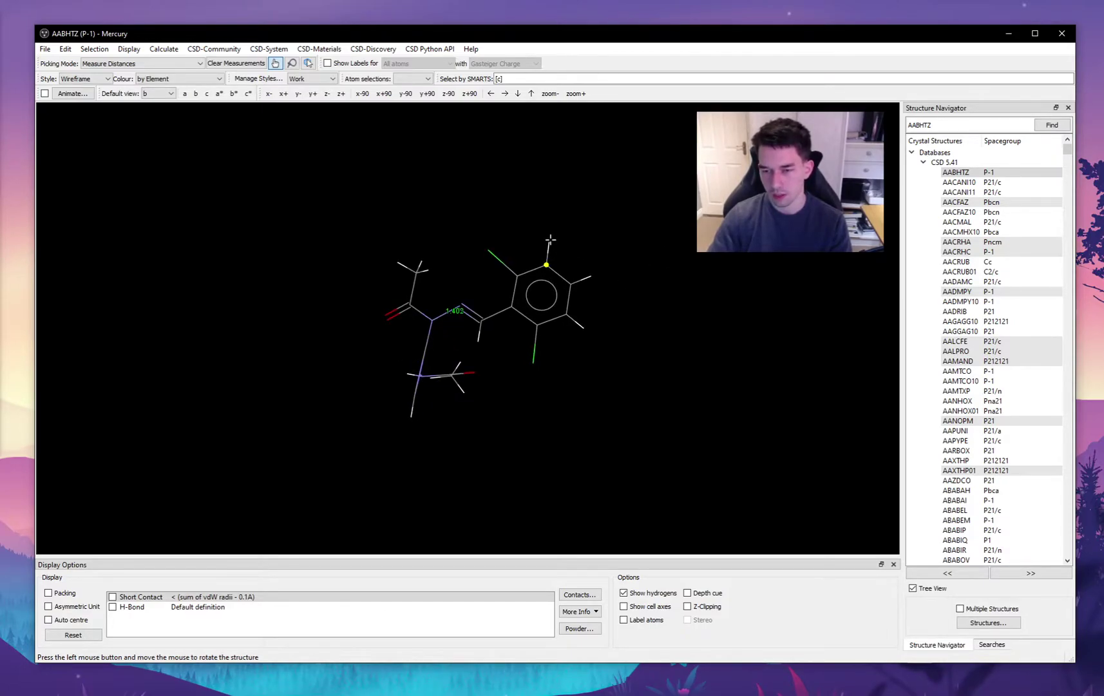
drag(659, 234, 542, 253)
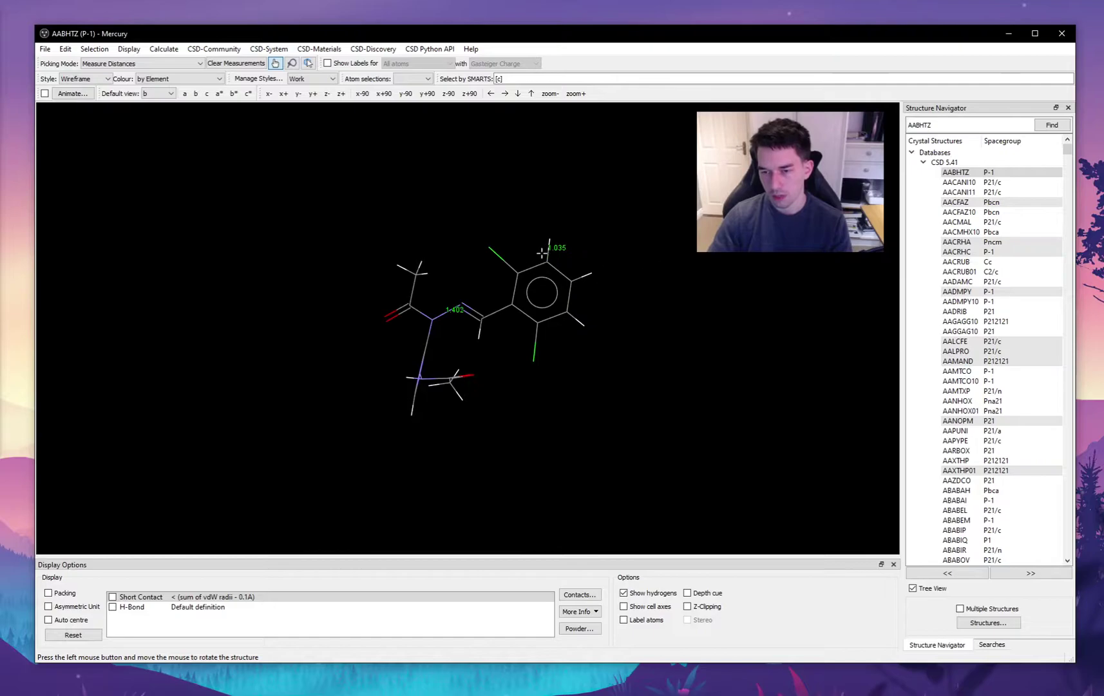
drag(676, 367, 619, 358)
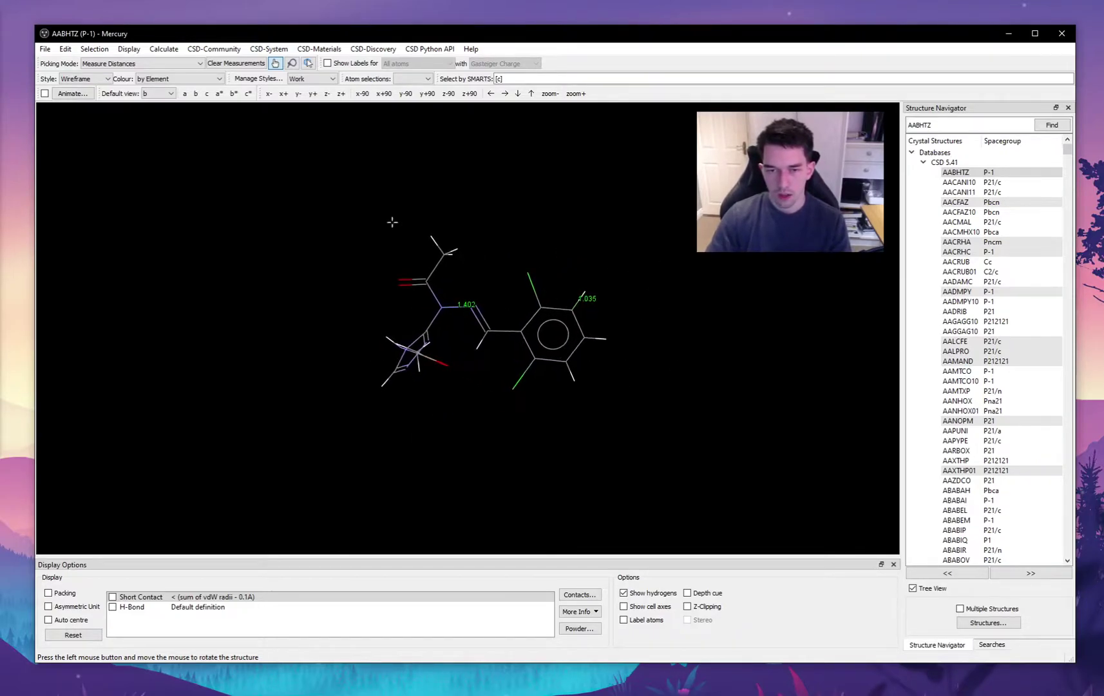
click(163, 63)
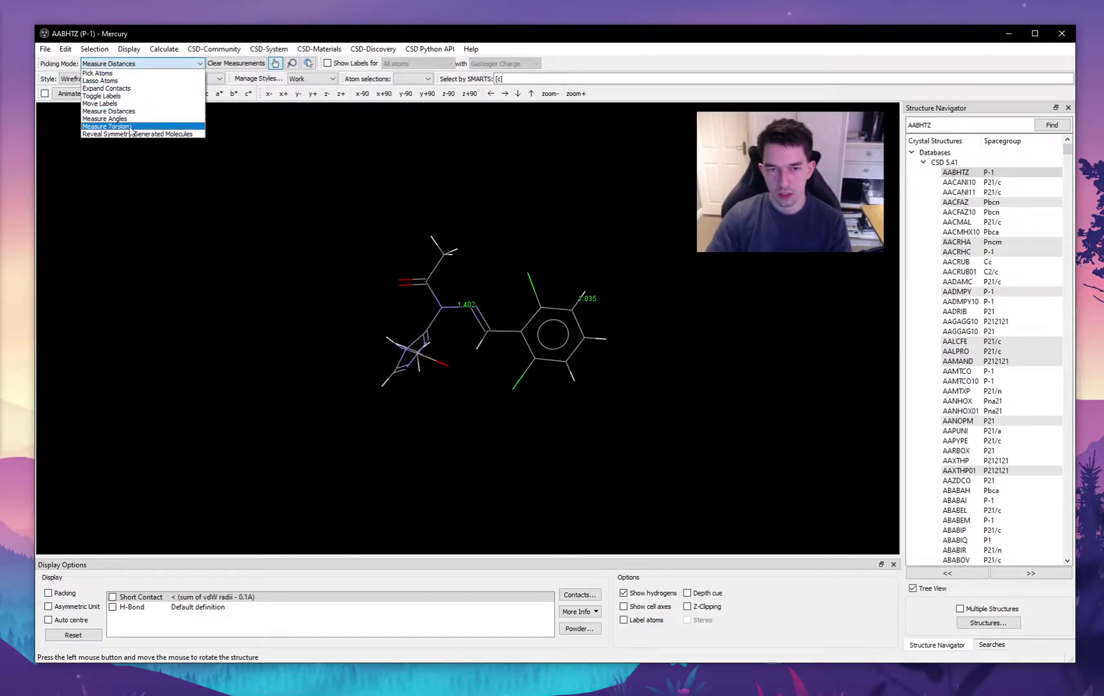
With Measure Torsions picking, measure the 148.70 torsion along the chain to the ring
click(128, 127)
drag(347, 387, 522, 312)
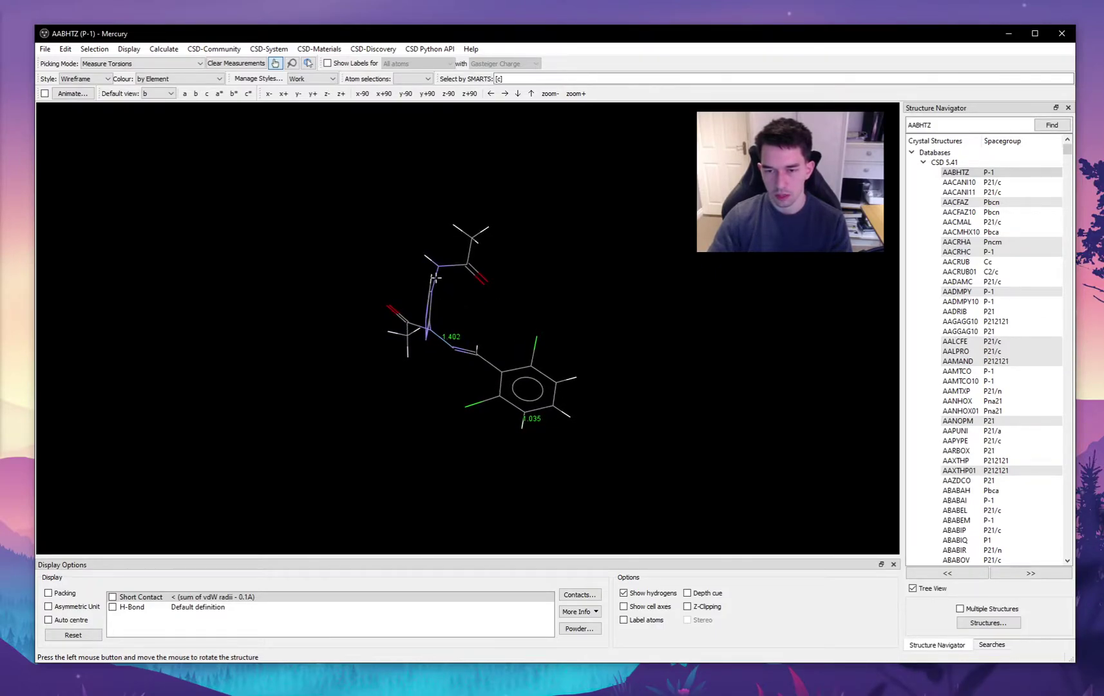
drag(440, 265, 380, 274)
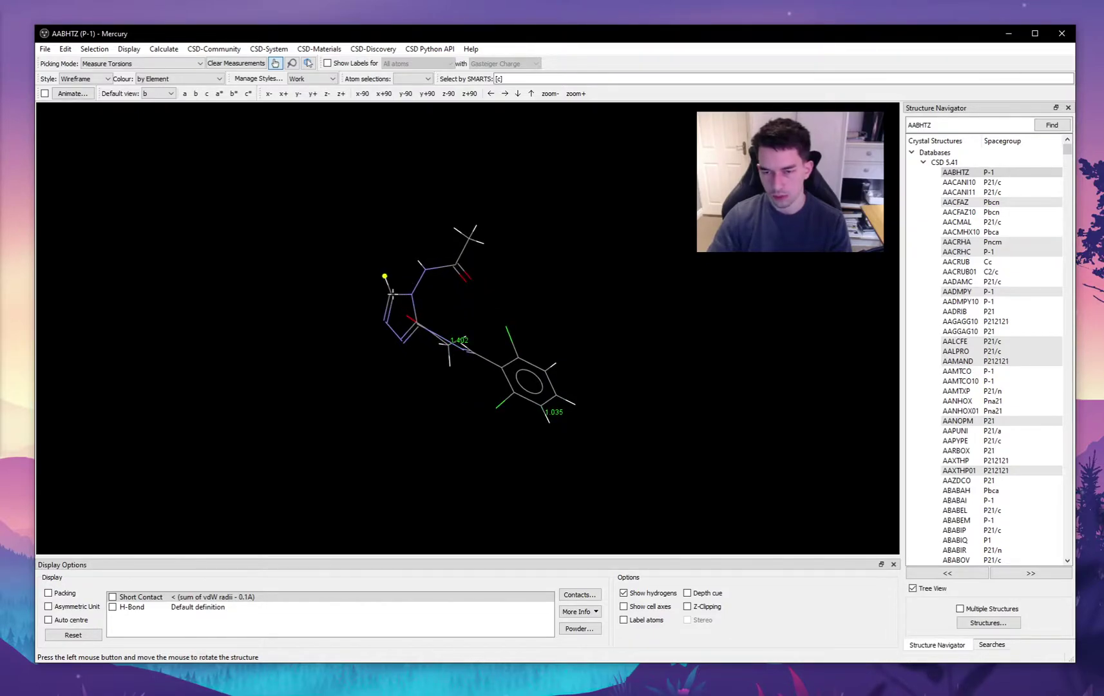
drag(481, 304, 443, 344)
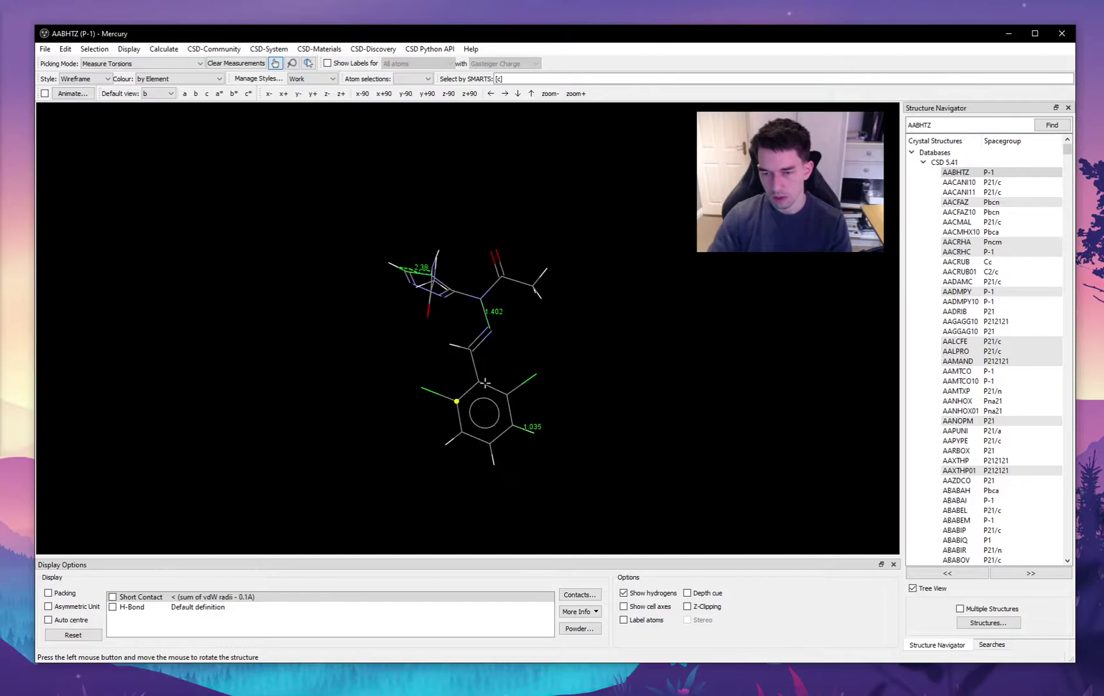
click(480, 340)
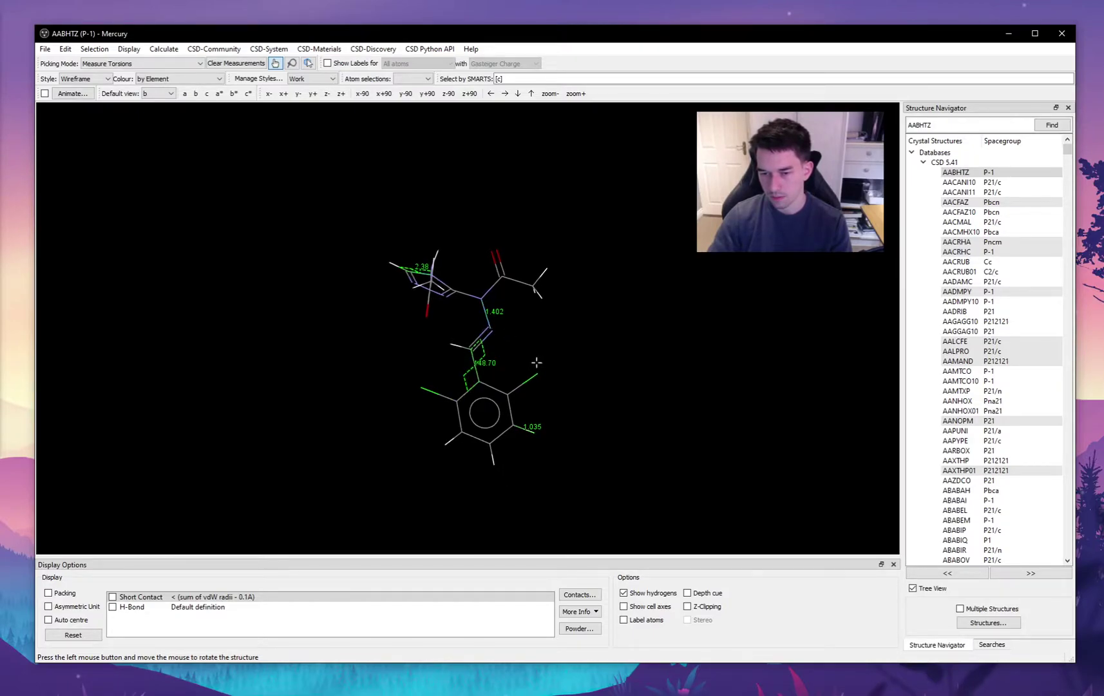
drag(483, 362, 661, 399)
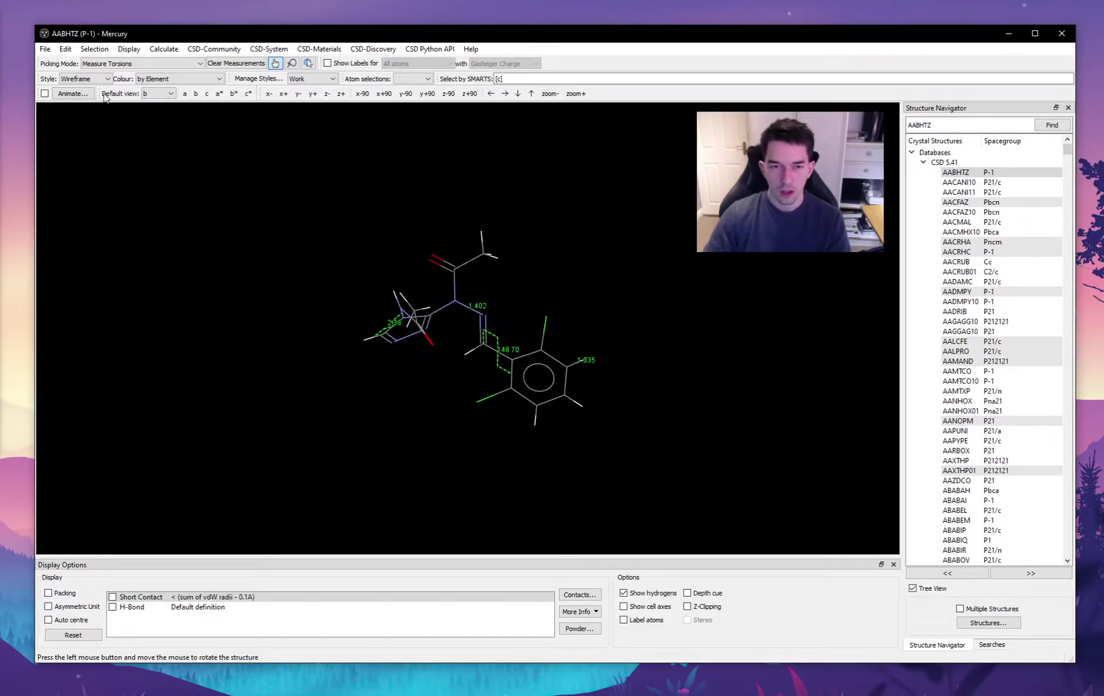
Lasso-select three central atoms, then return to Pick Atoms and rotate the molecule
click(292, 64)
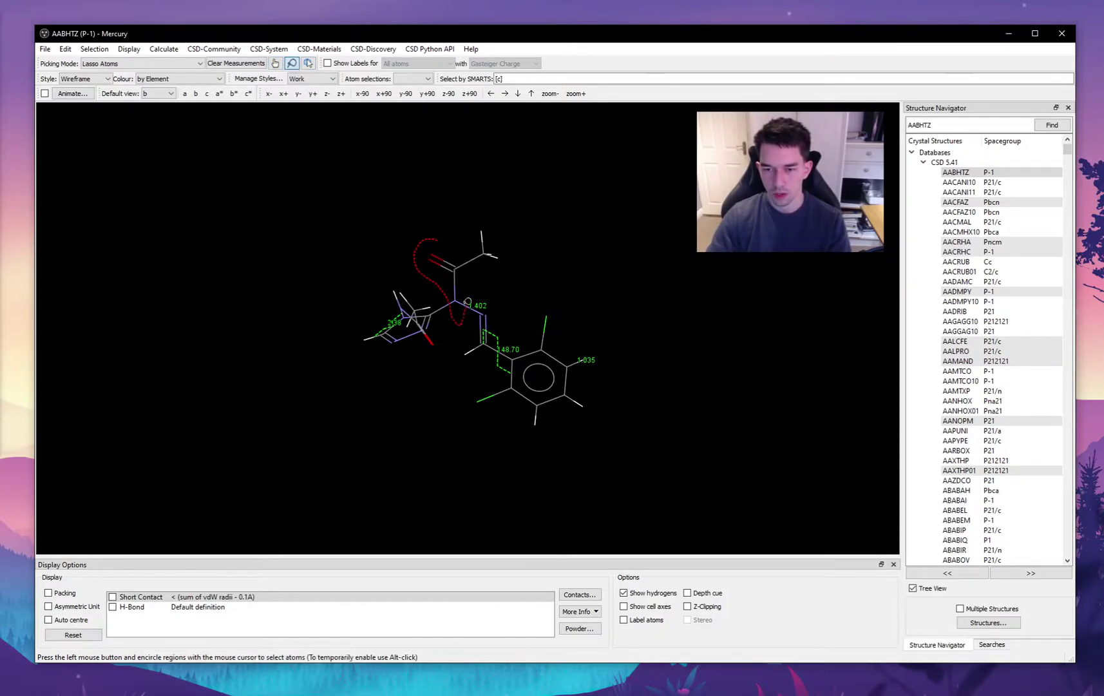
drag(462, 239, 443, 239)
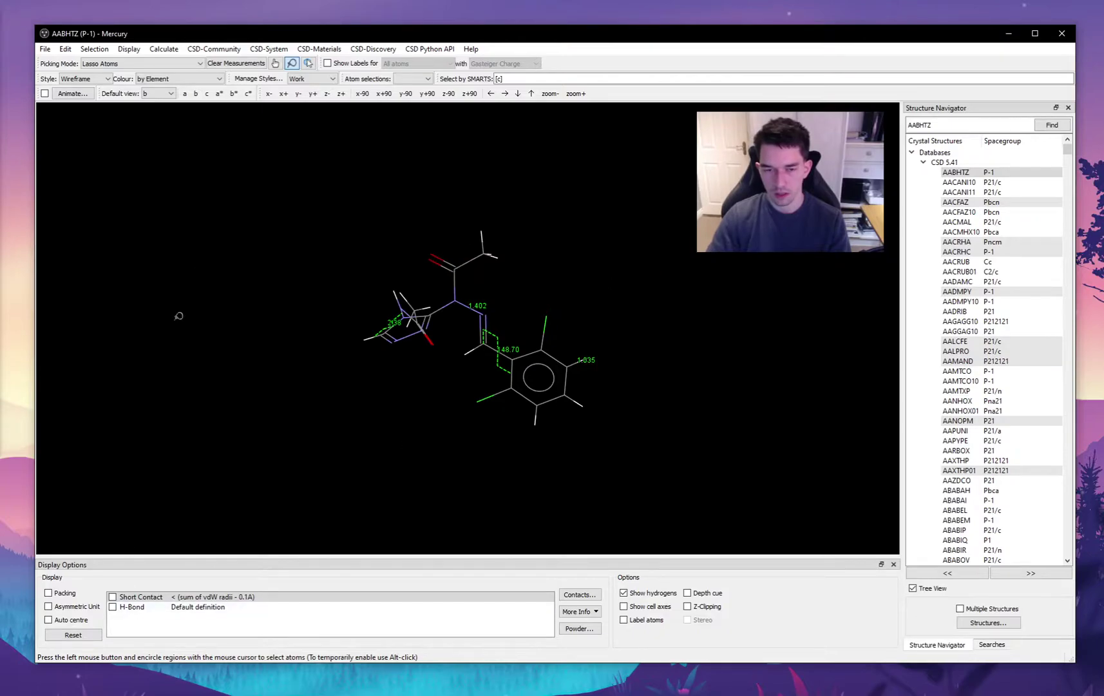
click(275, 63)
drag(685, 368, 580, 431)
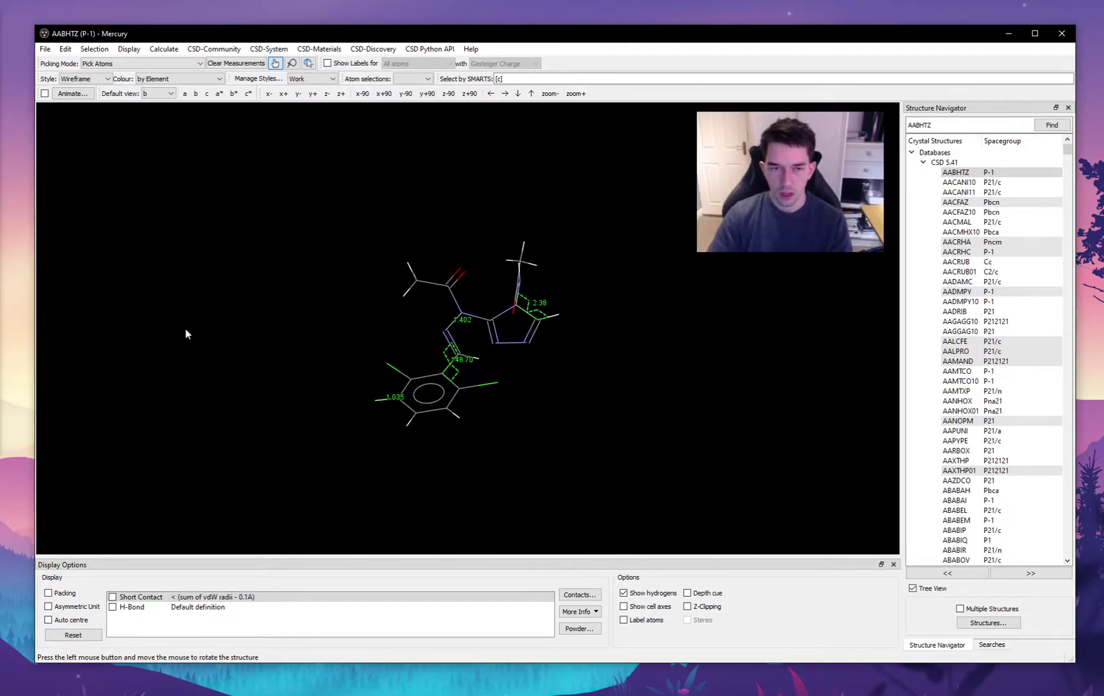
Reset the display to clear the distance and torsion measurements, then rotate AABHTZ to a clear view
click(73, 636)
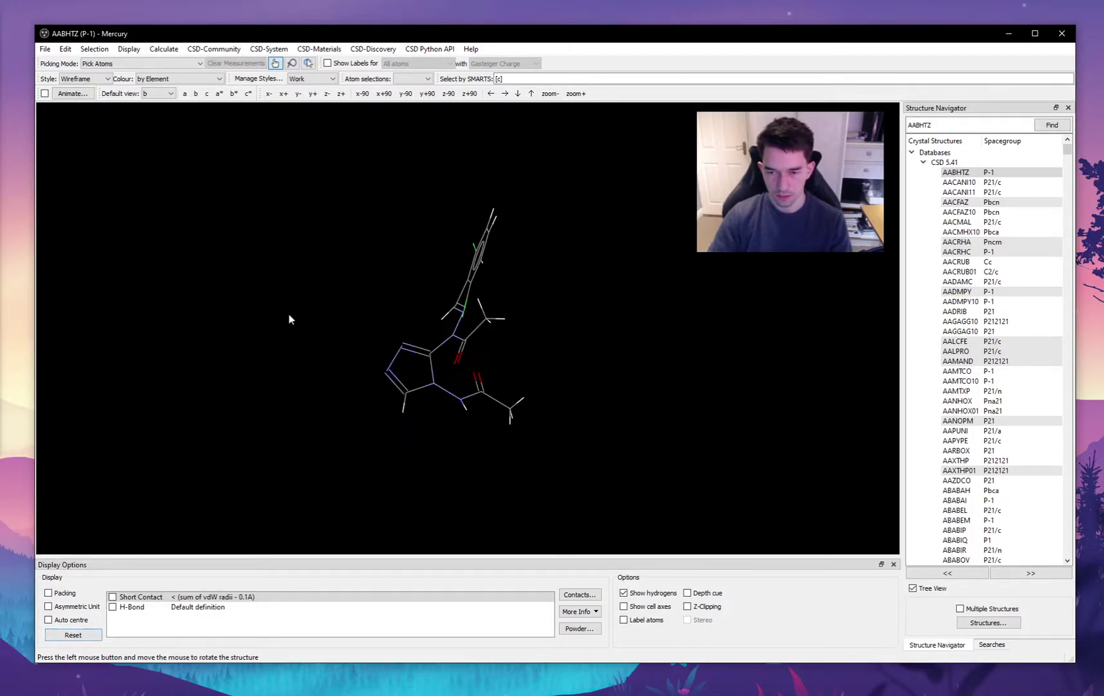
drag(289, 314, 667, 432)
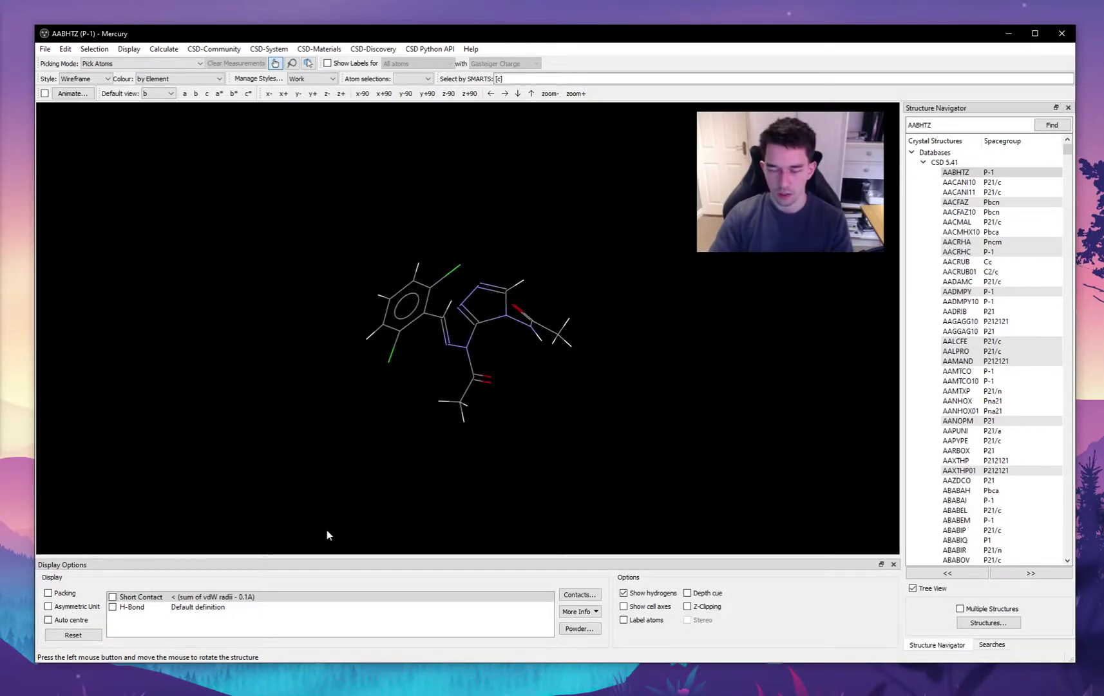
Show hydrogen-bond contacts on AABHTZ and rotate to see them
click(113, 607)
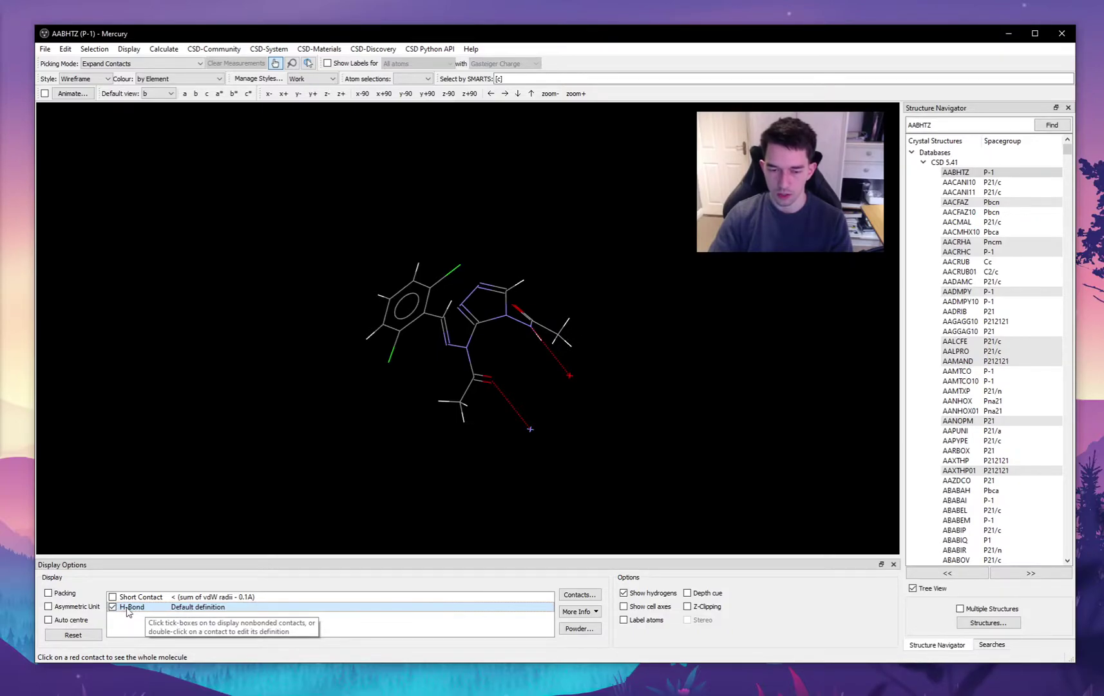
drag(134, 362, 441, 354)
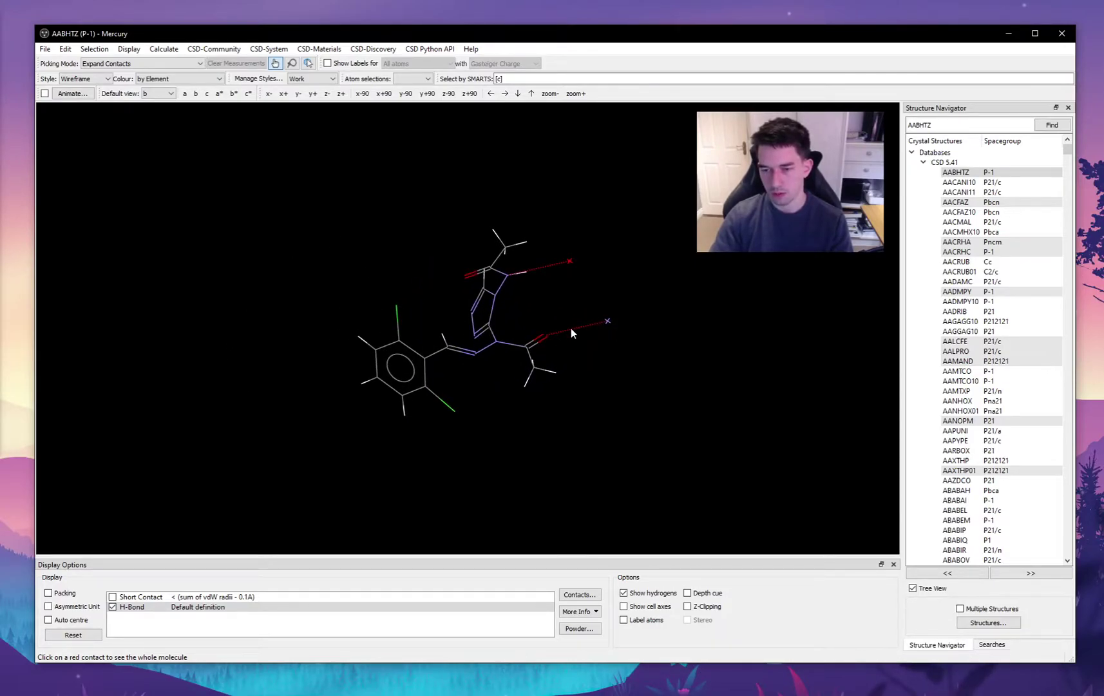
drag(571, 329, 620, 412)
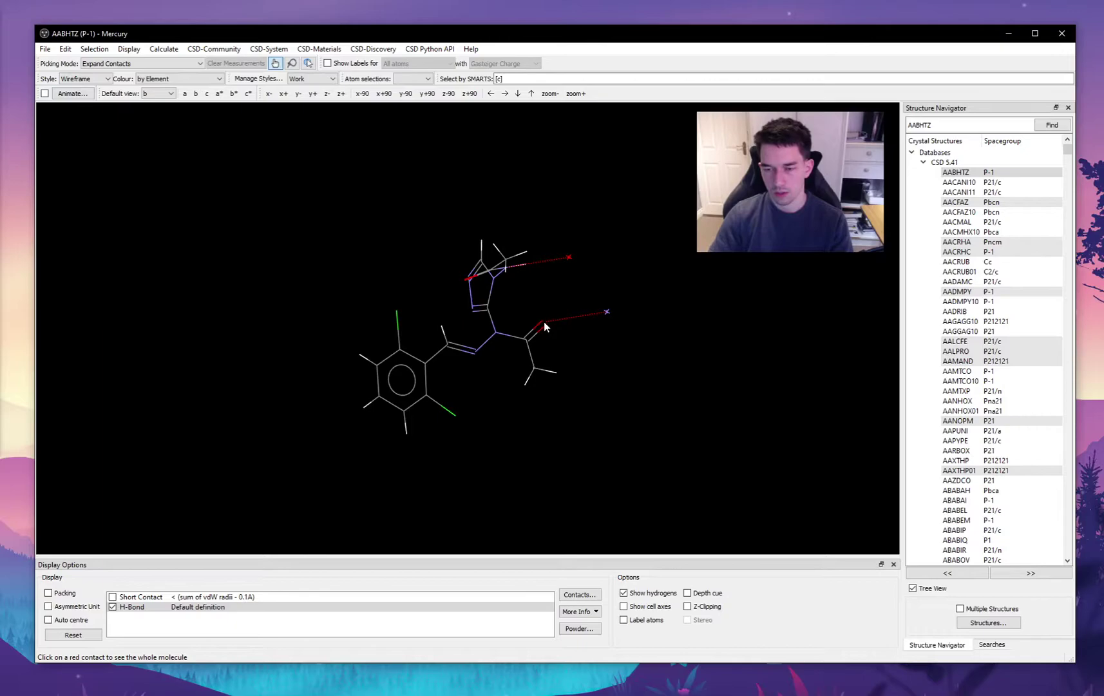
Expand a contact into the hydrogen-bonded dimer, lay it flat across the view and zoom out
click(605, 313)
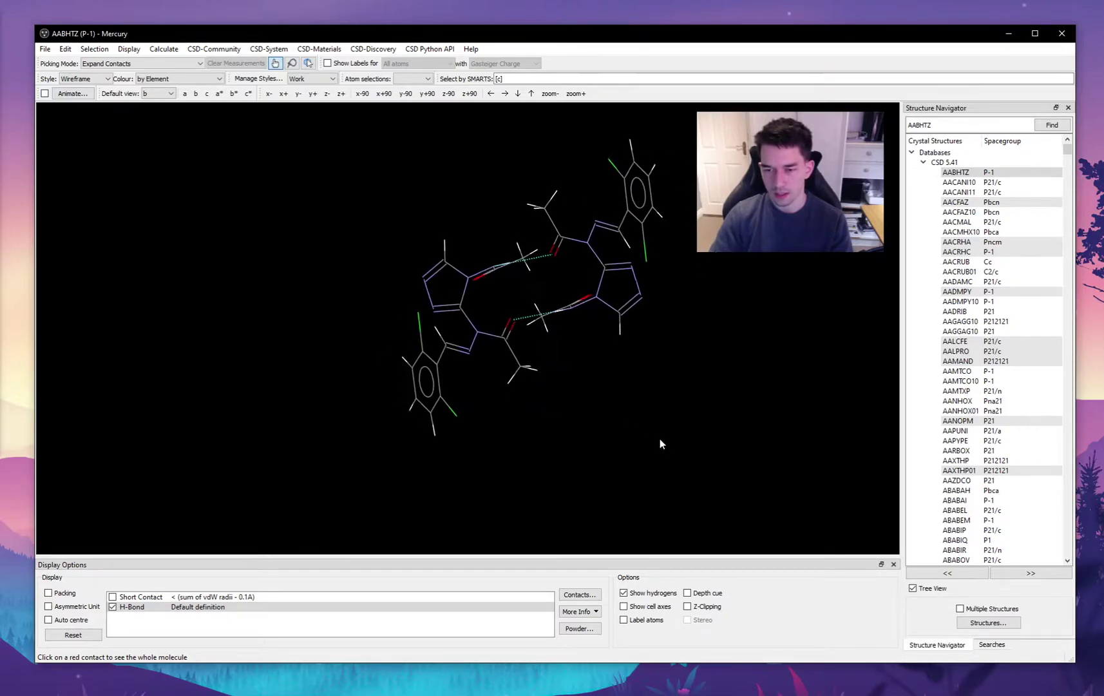
drag(660, 440, 550, 279)
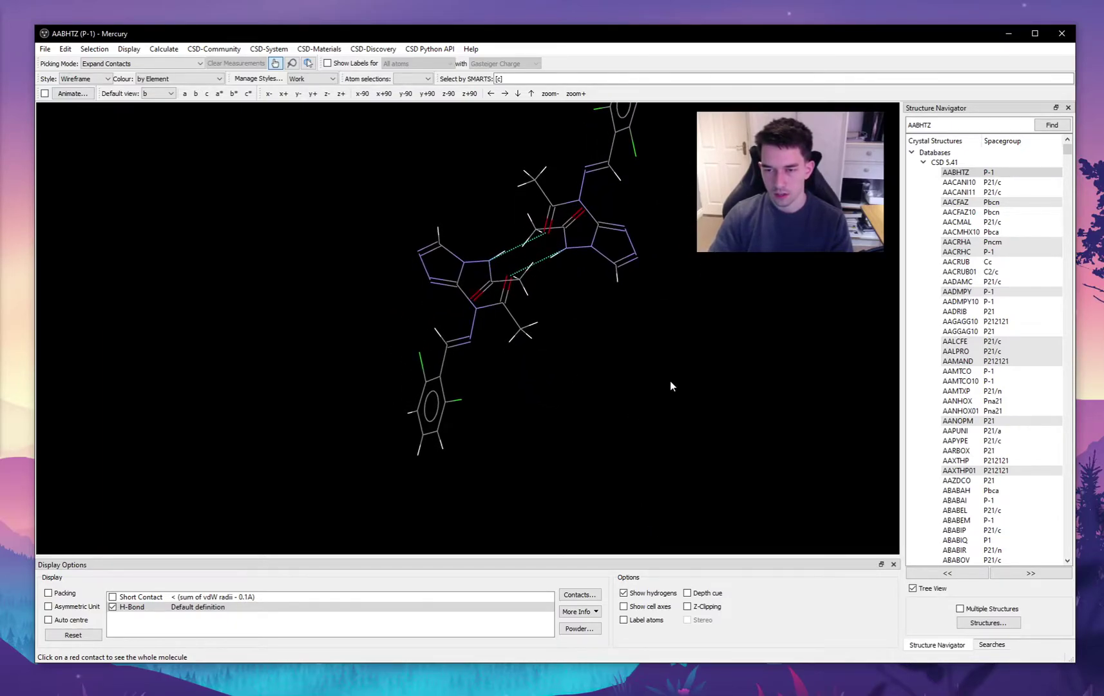
drag(671, 382, 540, 230)
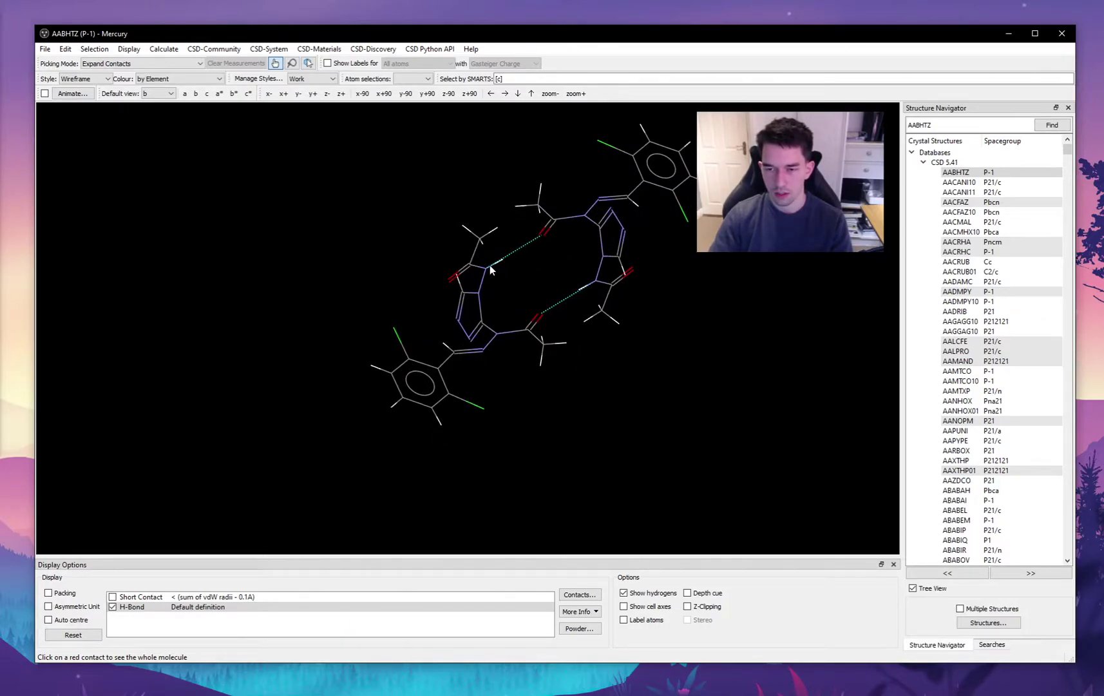
drag(490, 264, 491, 418)
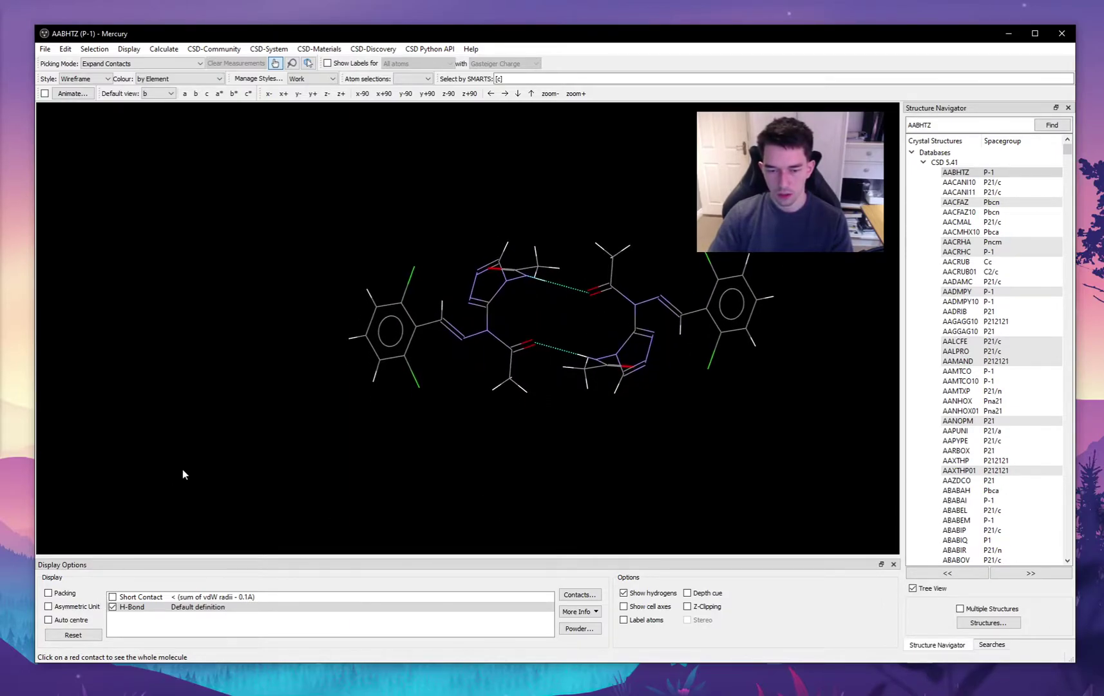
scroll(382, 494, down, 5)
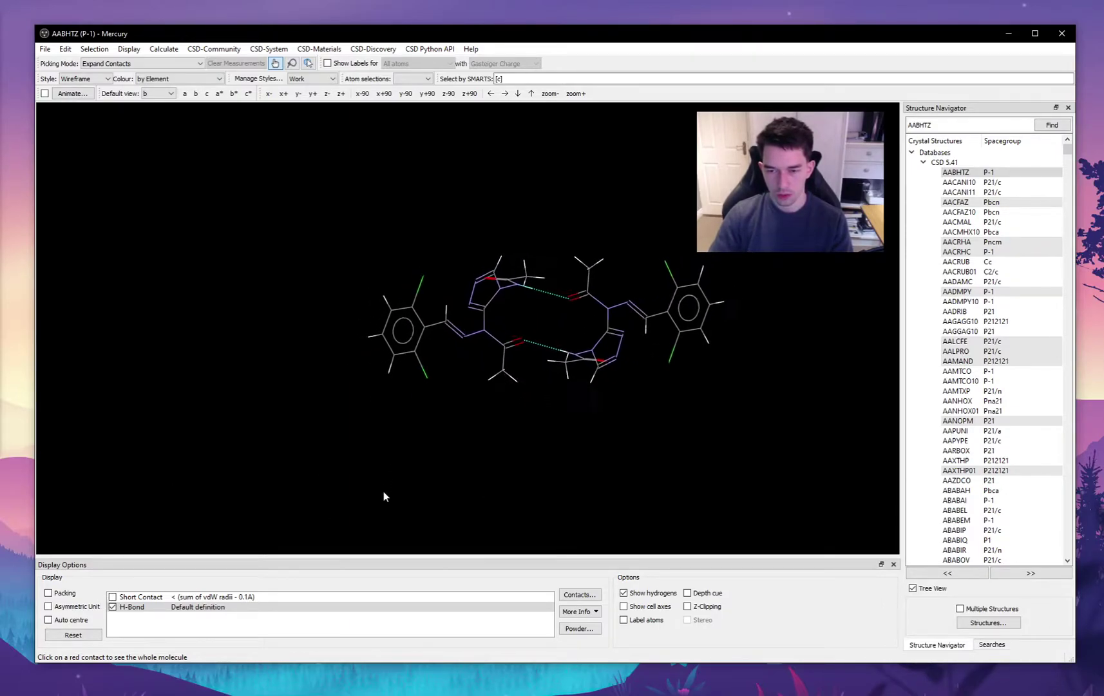
Show the packed unit cell with axes, rotate it, and hide the H-bond contacts
click(49, 593)
drag(99, 538, 239, 292)
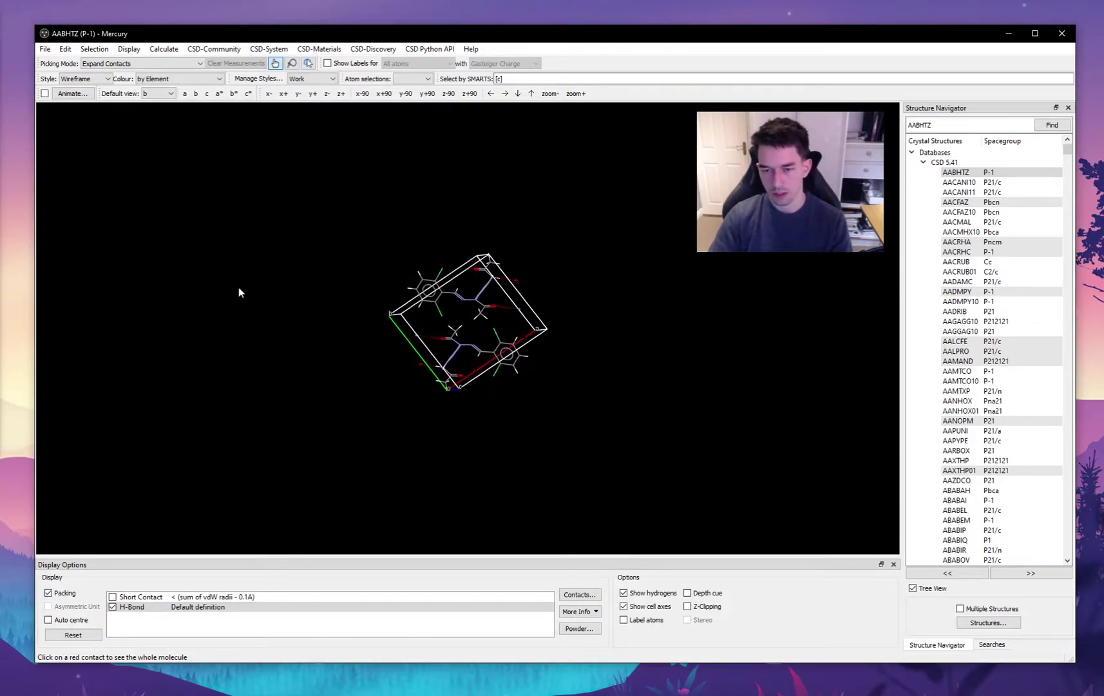
drag(395, 419, 261, 319)
drag(195, 468, 427, 359)
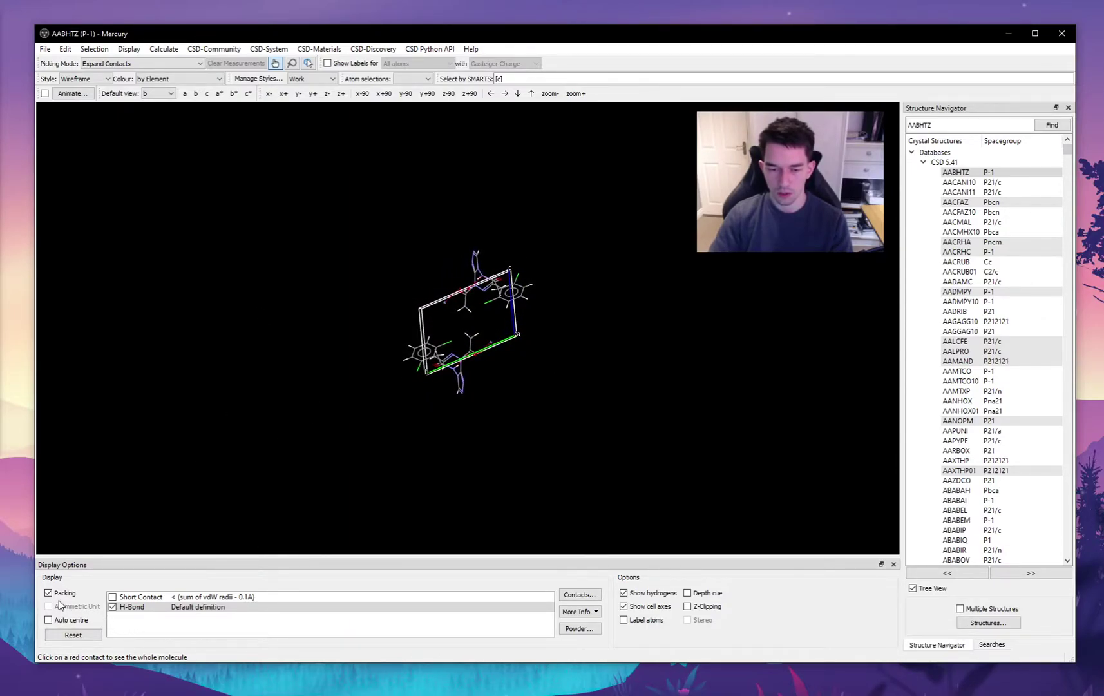
click(113, 607)
drag(219, 439, 326, 227)
In Packing/Slicing settings, extend the packing range along a to 4.0
click(129, 51)
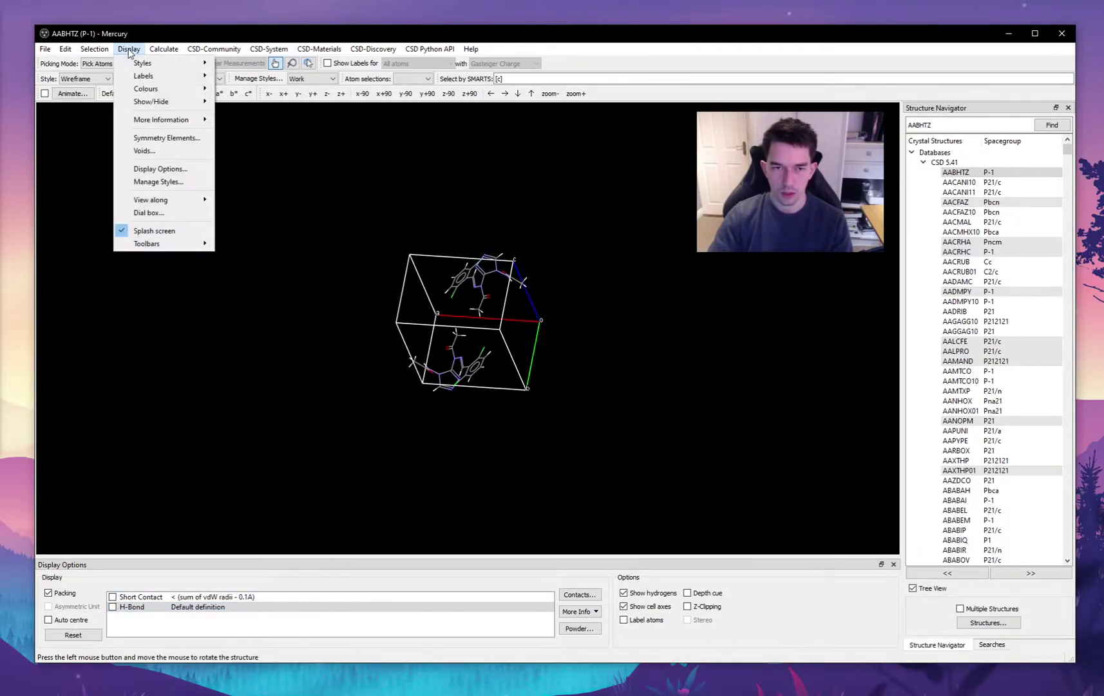
mouse_move(164, 49)
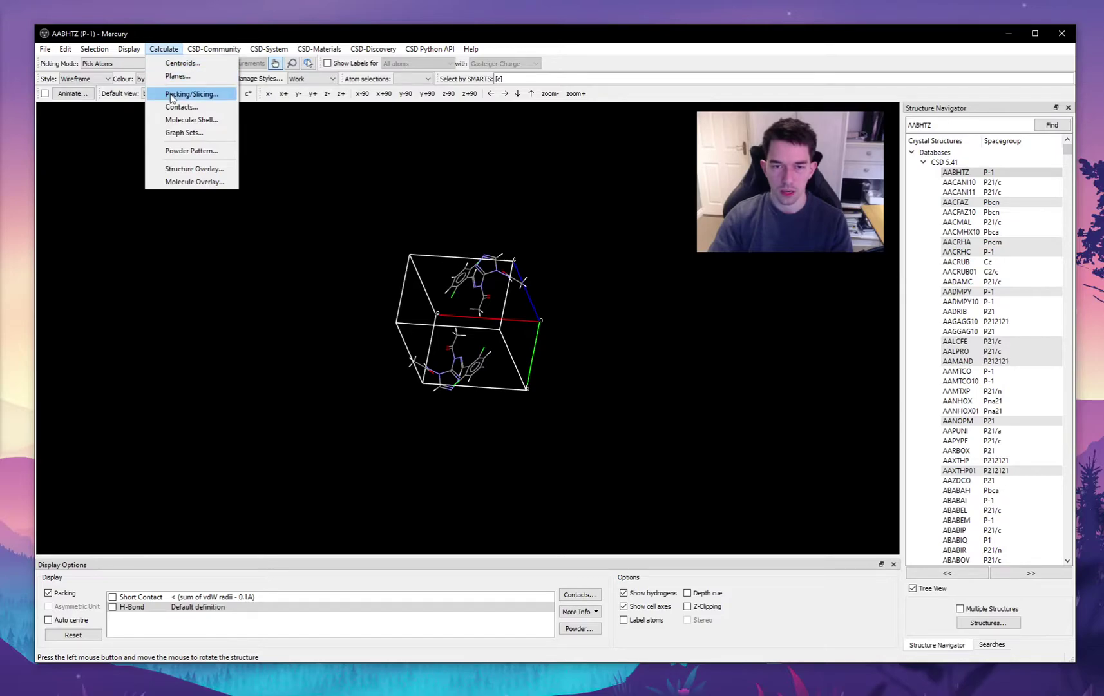
click(191, 93)
drag(543, 187, 954, 157)
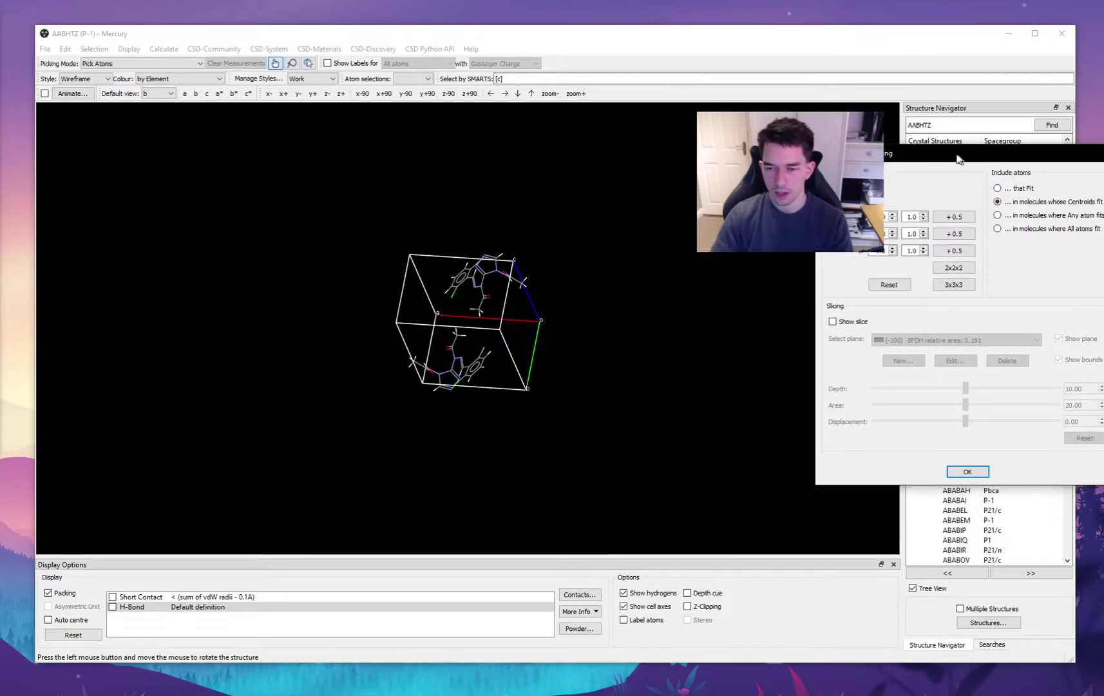
click(956, 219)
click(957, 219)
click(957, 218)
click(957, 218)
click(957, 217)
click(957, 218)
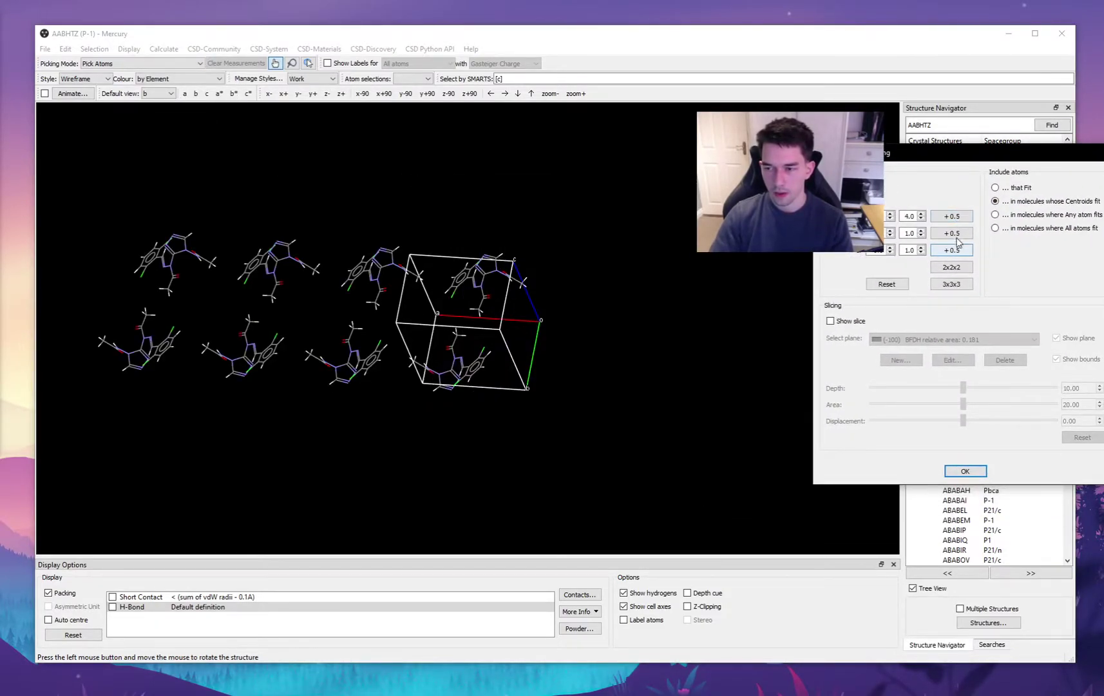
Raise the b and c packing maxima to 3.0 and 2.5, then inspect the packing
click(954, 233)
click(955, 234)
click(954, 233)
click(955, 234)
click(952, 250)
click(953, 250)
click(952, 250)
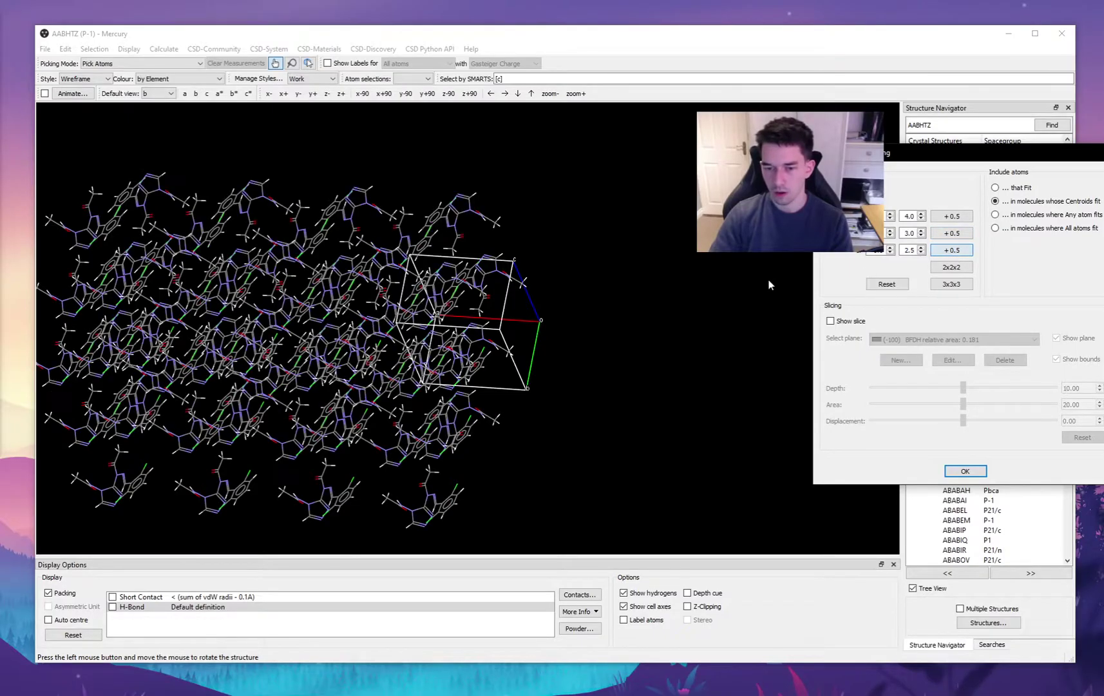
drag(644, 342, 547, 283)
Close the packing settings and view the crystal down its b, a and c axes
click(965, 472)
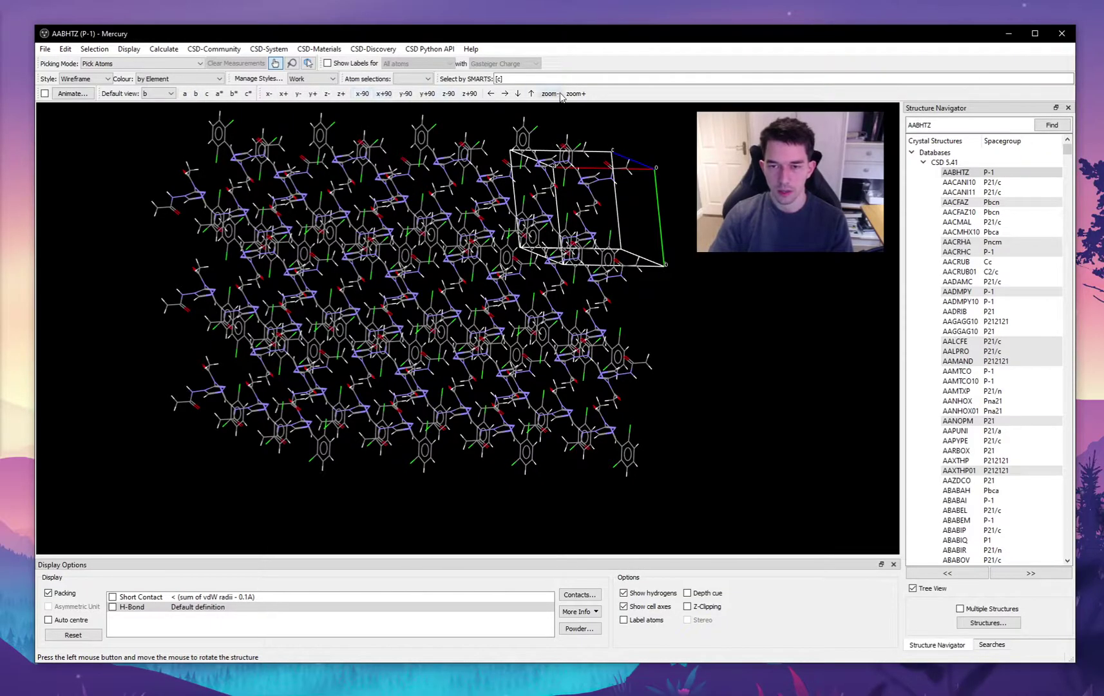
drag(709, 302, 521, 242)
drag(741, 259, 692, 286)
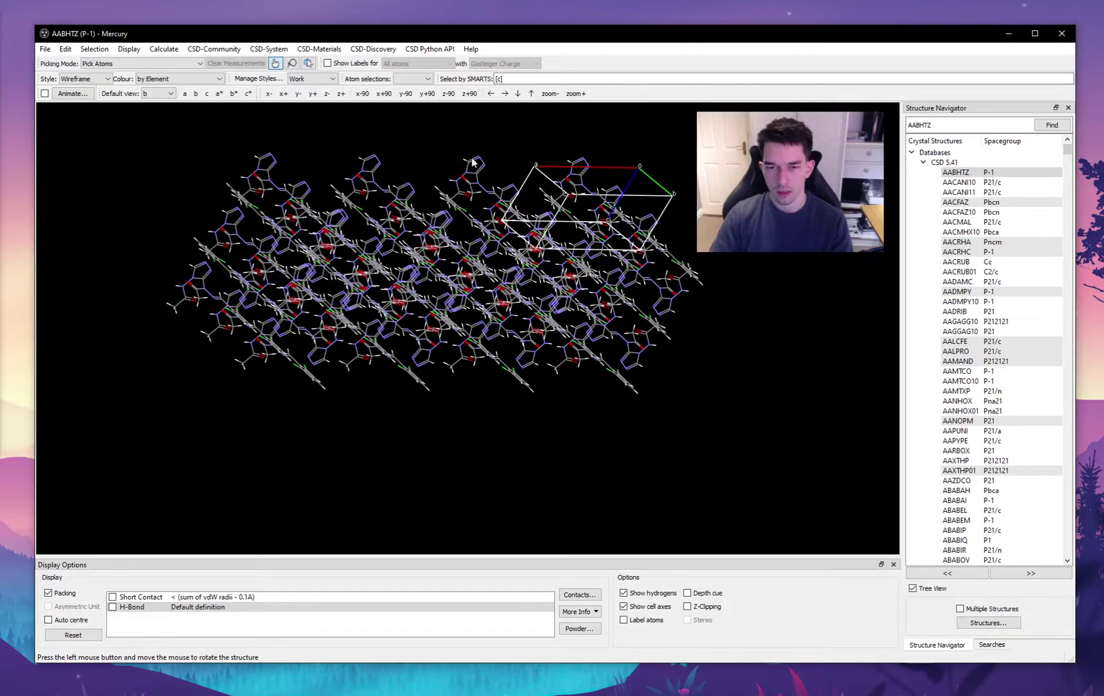
click(195, 94)
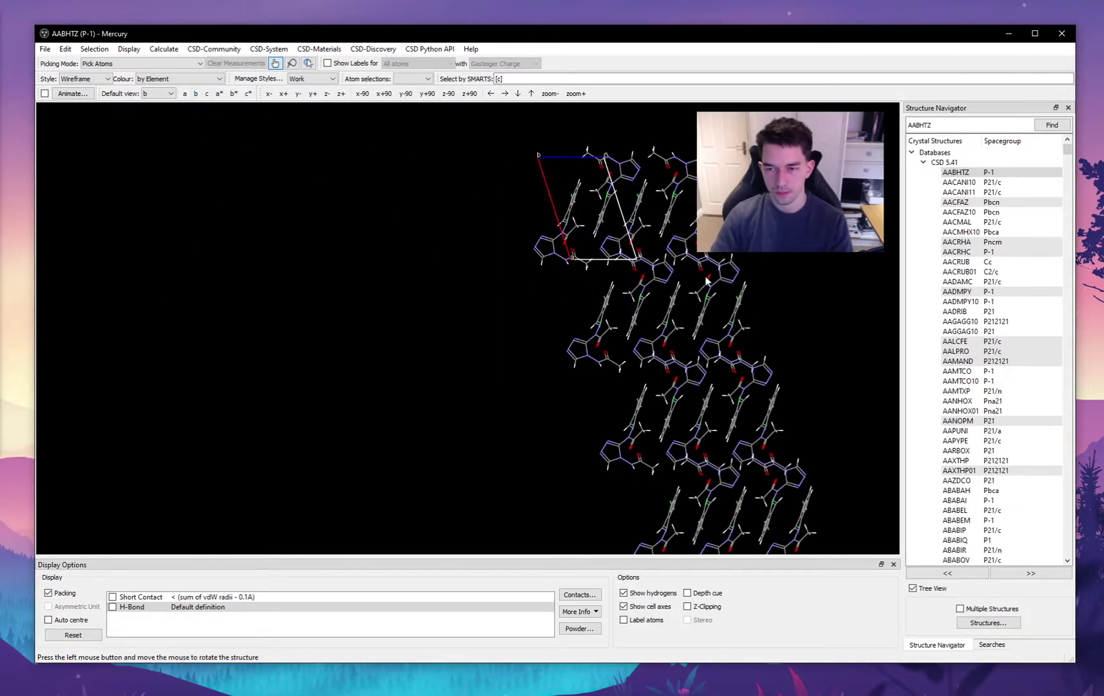
click(185, 94)
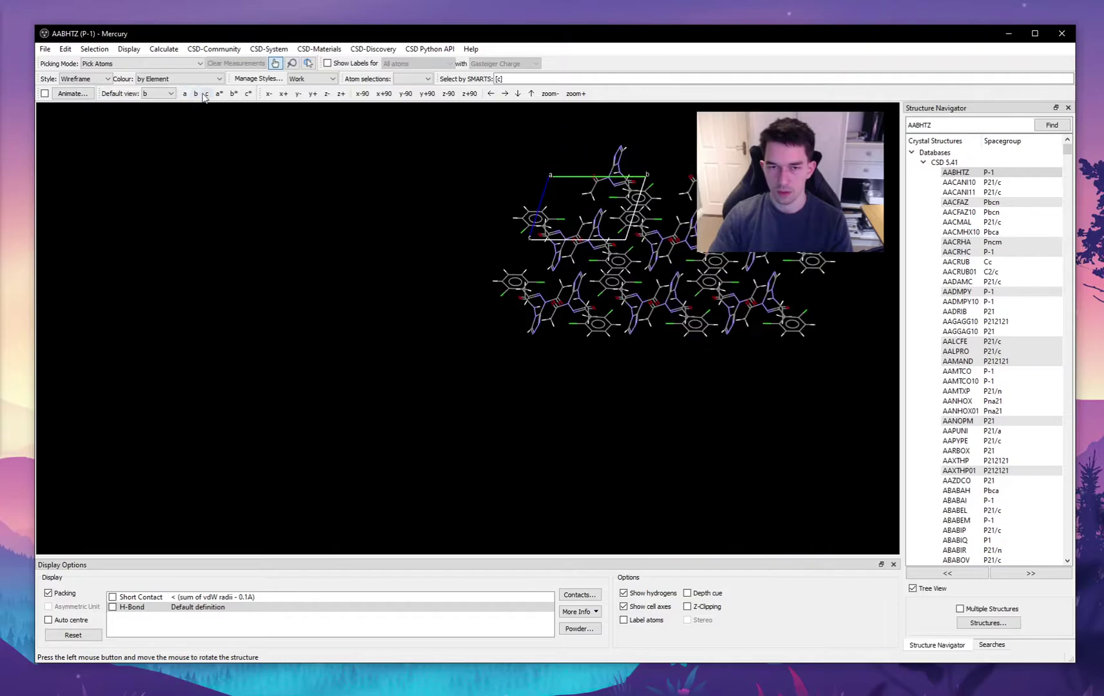
click(207, 94)
Rotate, pan and zoom the packing into an edge-on view of its molecular layers
click(268, 93)
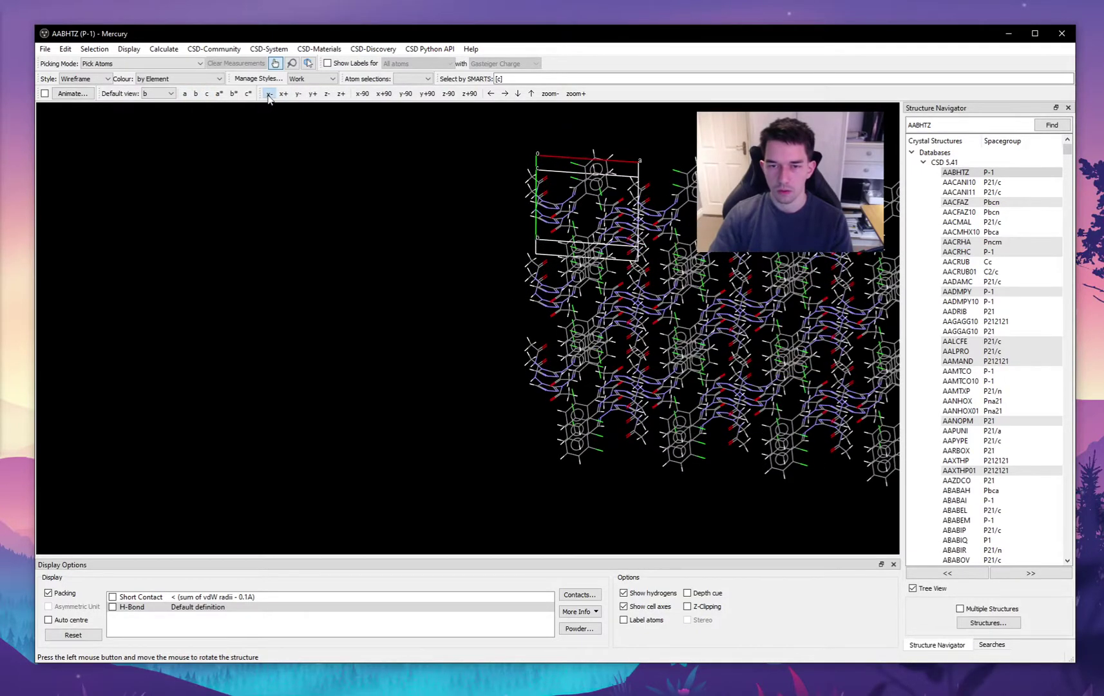
click(284, 94)
click(297, 94)
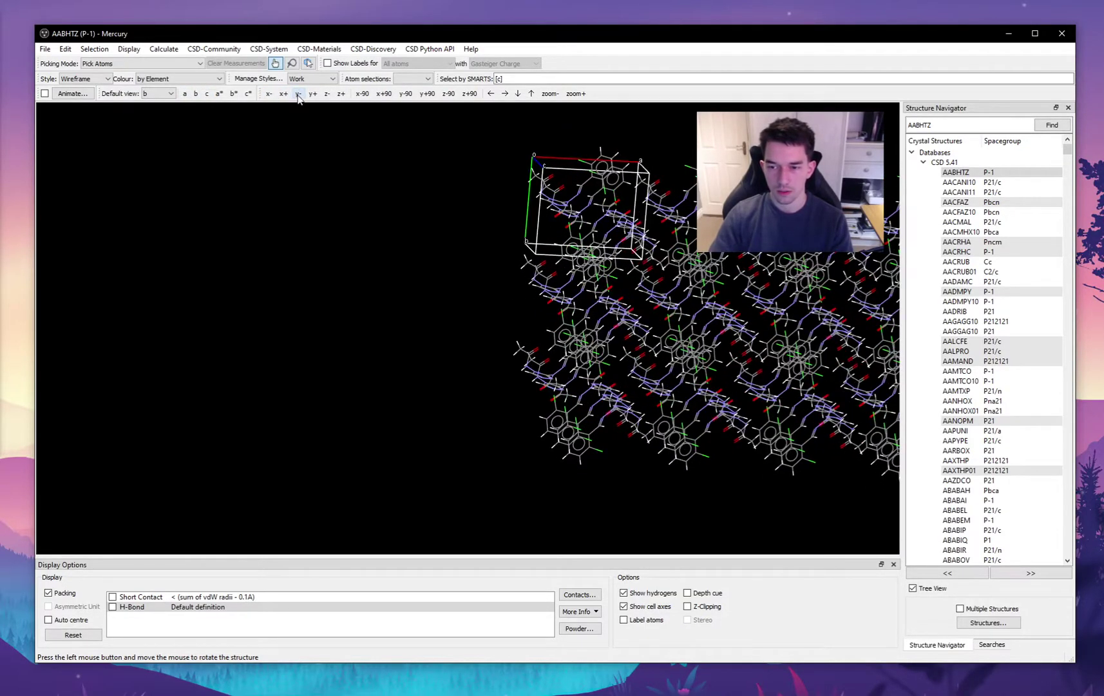
middle_drag(453, 279, 170, 275)
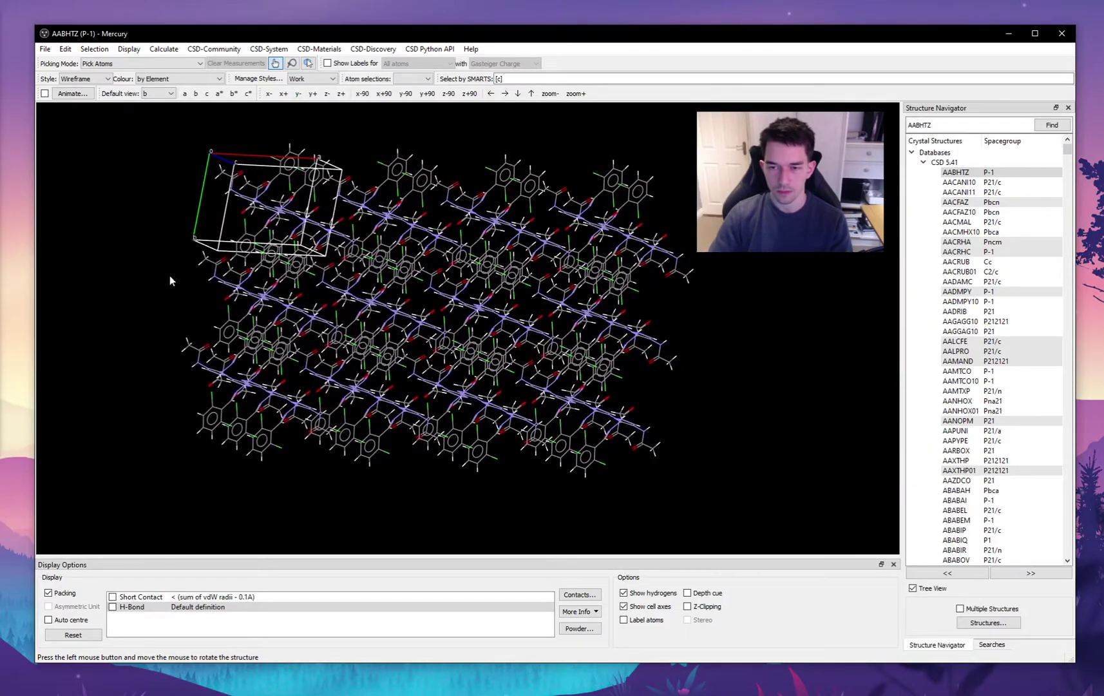
click(363, 94)
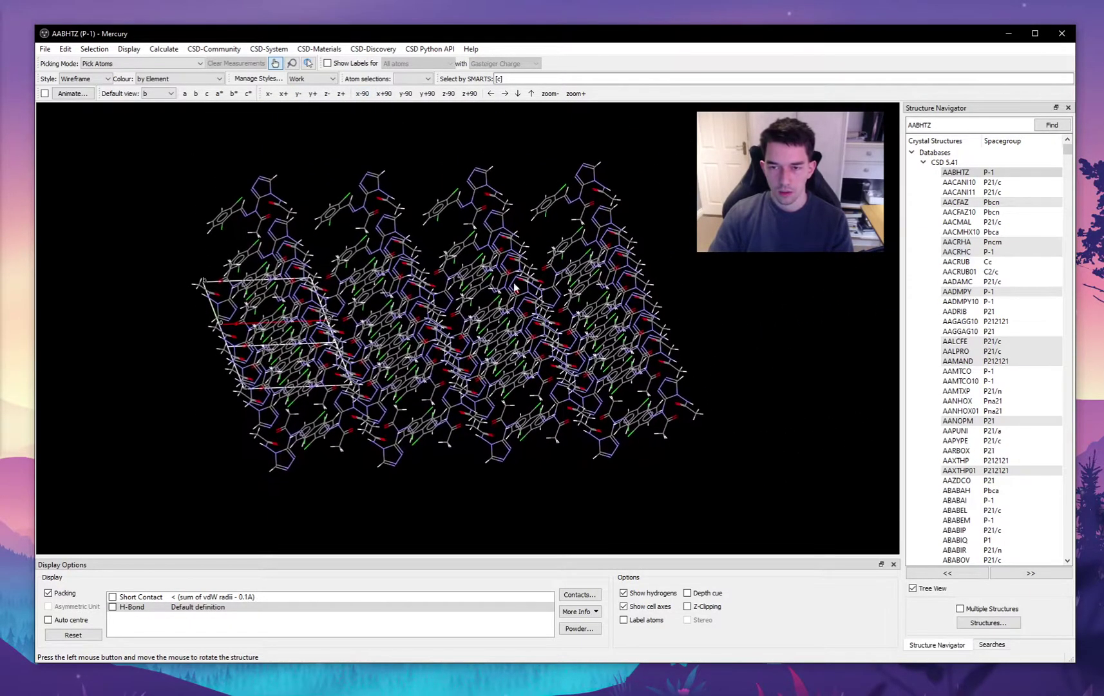
click(549, 94)
click(575, 93)
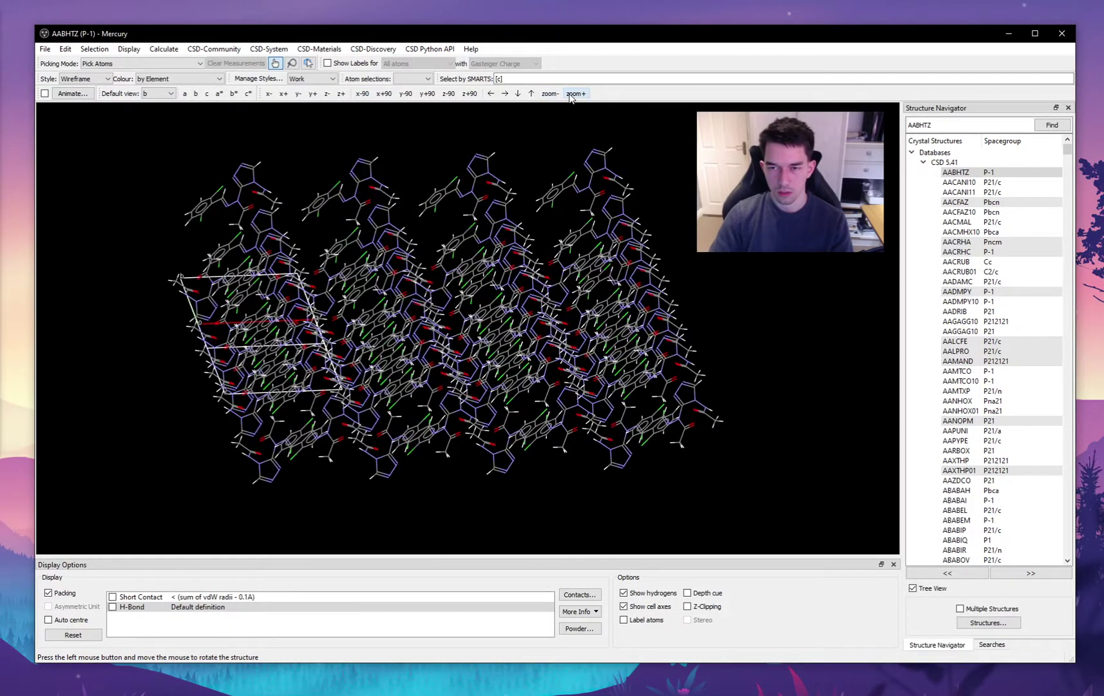
click(504, 94)
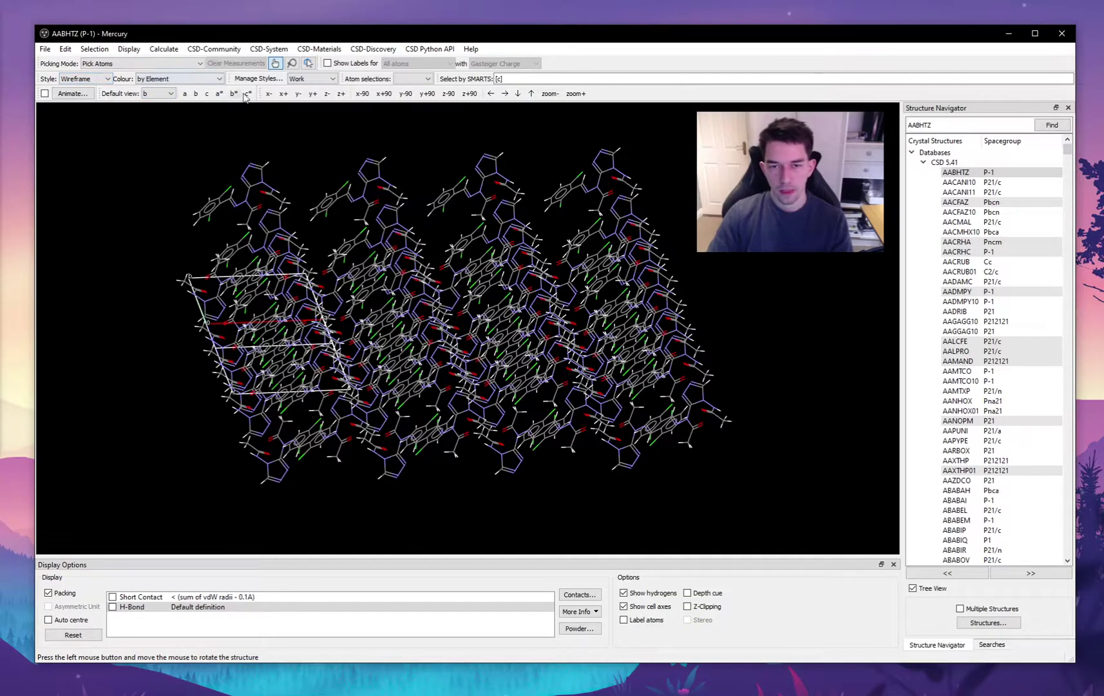
mouse_move(187, 283)
mouse_down()
mouse_move(177, 304)
mouse_move(196, 289)
mouse_move(485, 371)
mouse_move(501, 357)
mouse_move(582, 365)
mouse_move(609, 384)
mouse_move(556, 370)
mouse_move(615, 401)
mouse_move(458, 393)
mouse_move(548, 319)
mouse_move(439, 333)
mouse_move(373, 295)
mouse_up()
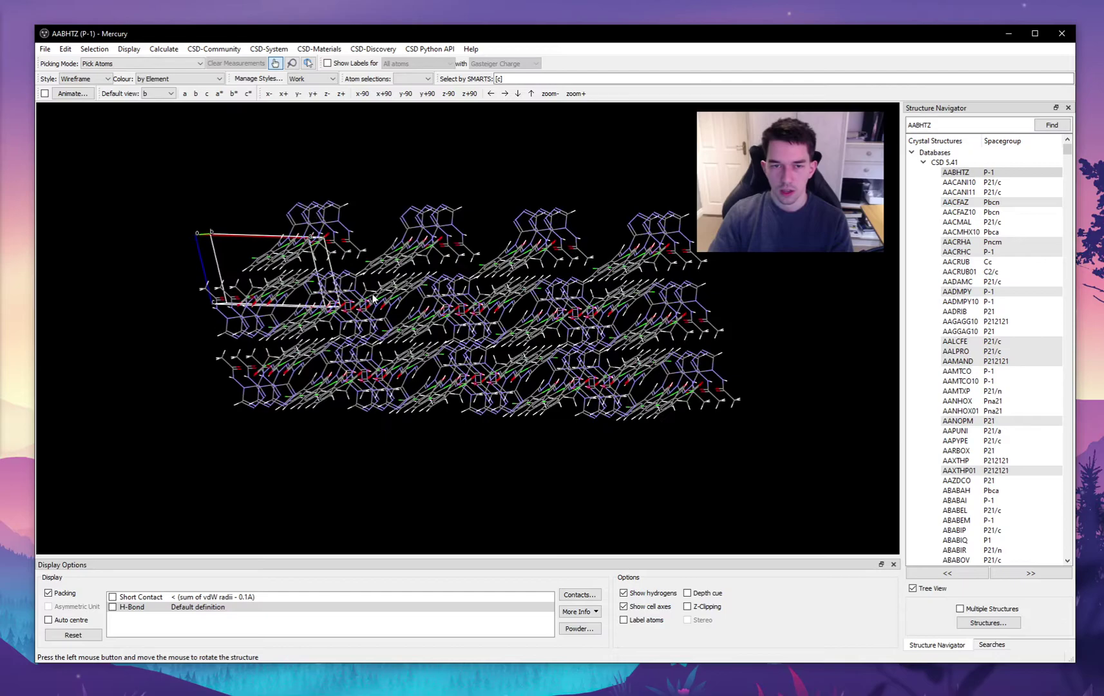
click(126, 50)
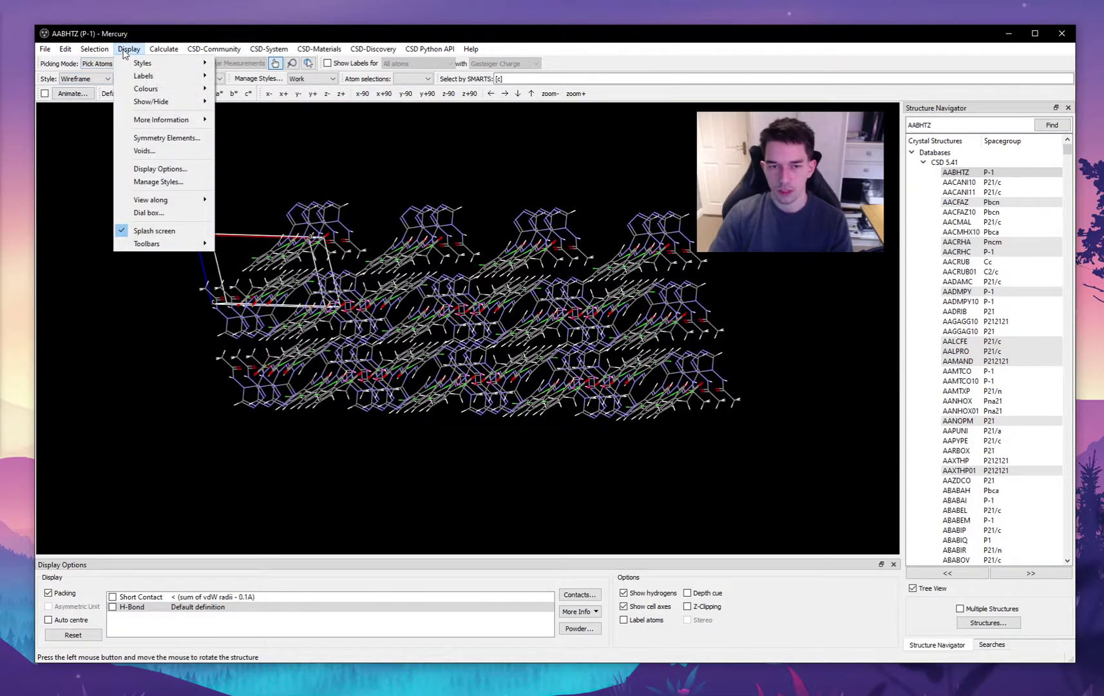
Calculate voids with a 0.5 Å probe radius, inspect the 2.9% void surfaces, and close Voids
click(181, 150)
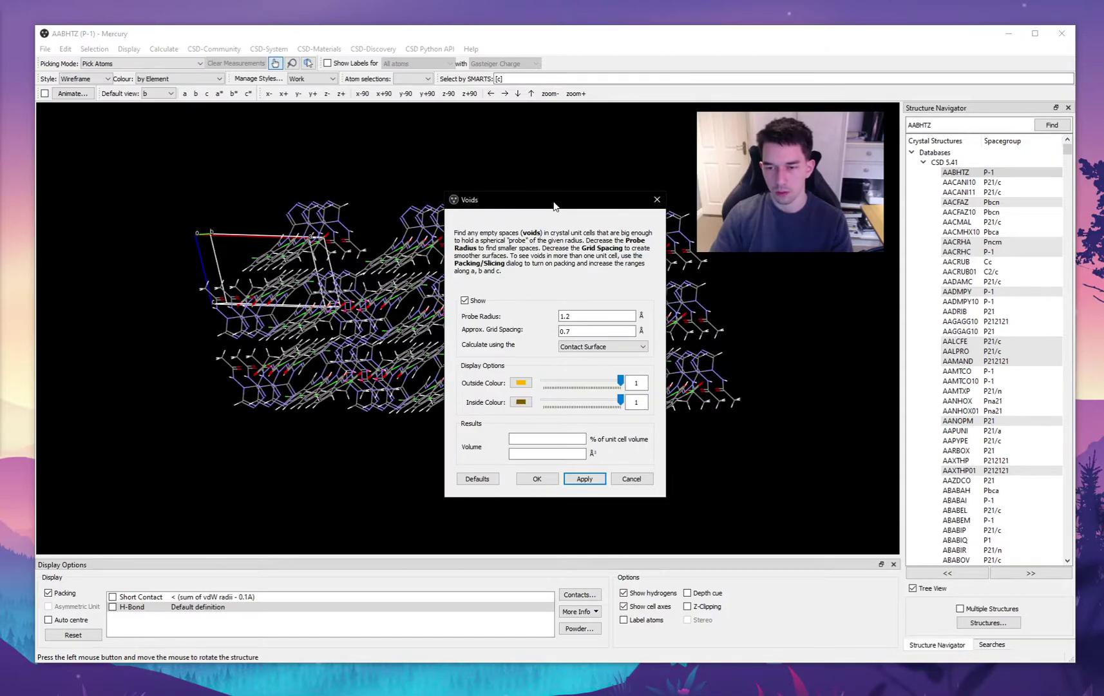
drag(554, 205, 861, 175)
drag(503, 277, 458, 257)
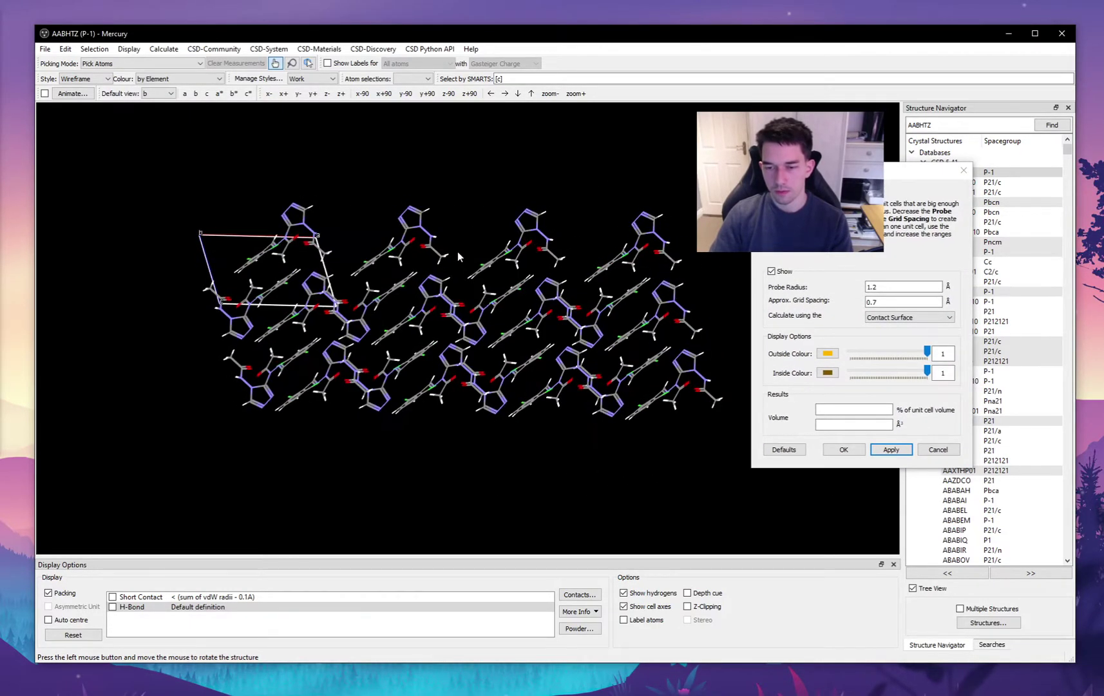
double_click(904, 285)
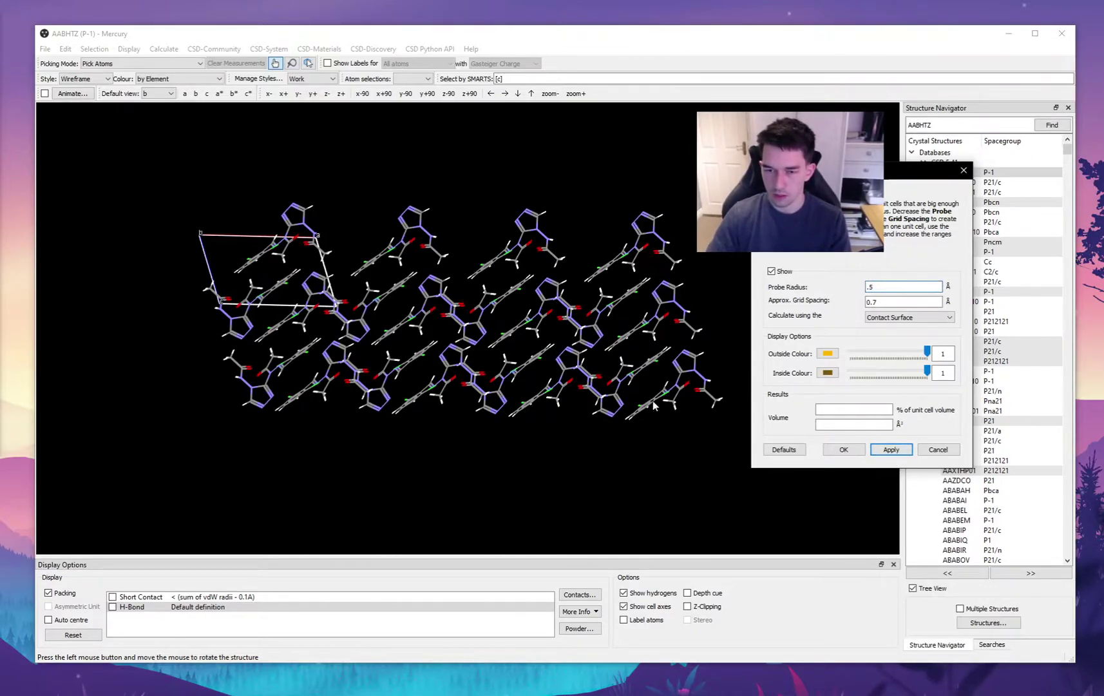
drag(652, 400, 493, 420)
click(892, 450)
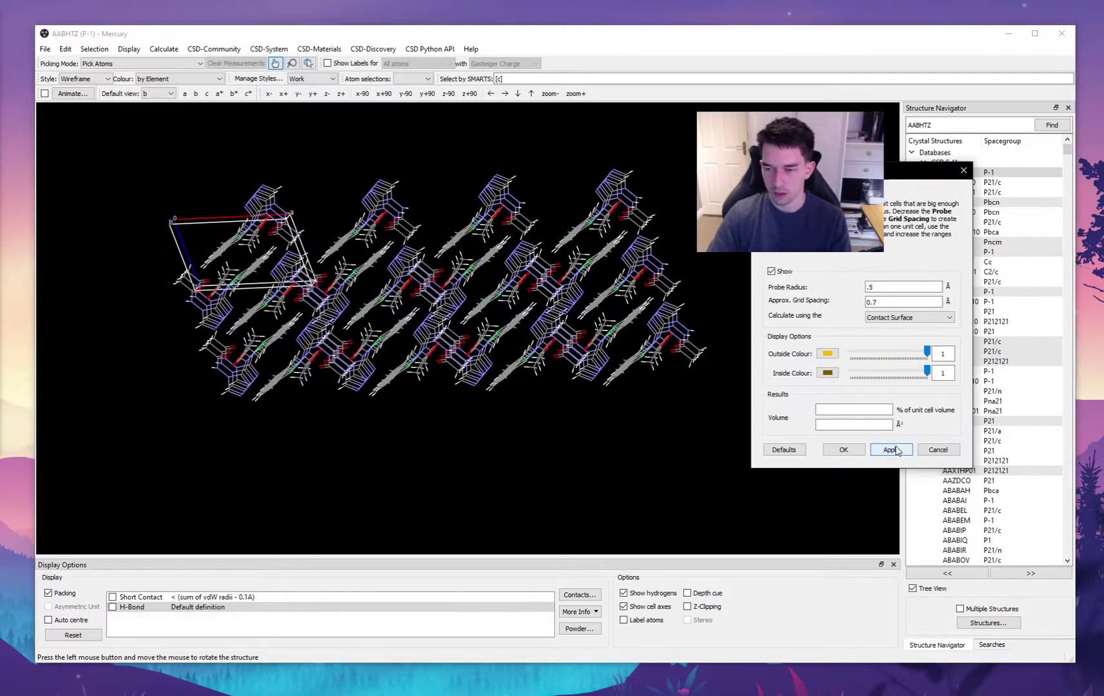
drag(683, 458, 529, 494)
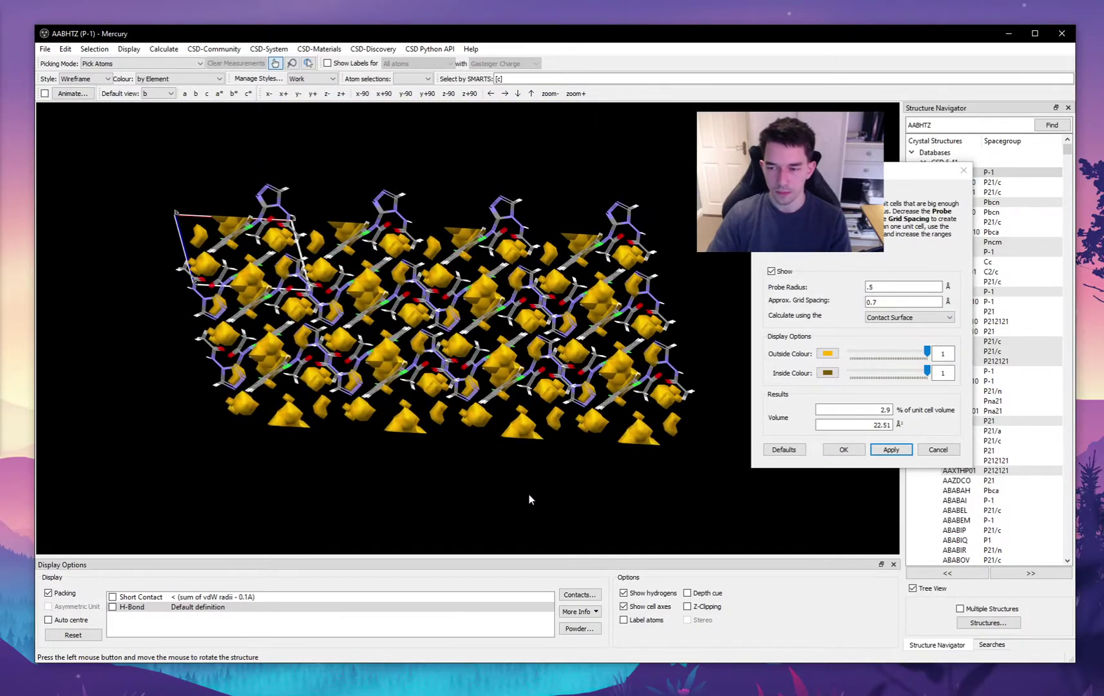
click(931, 451)
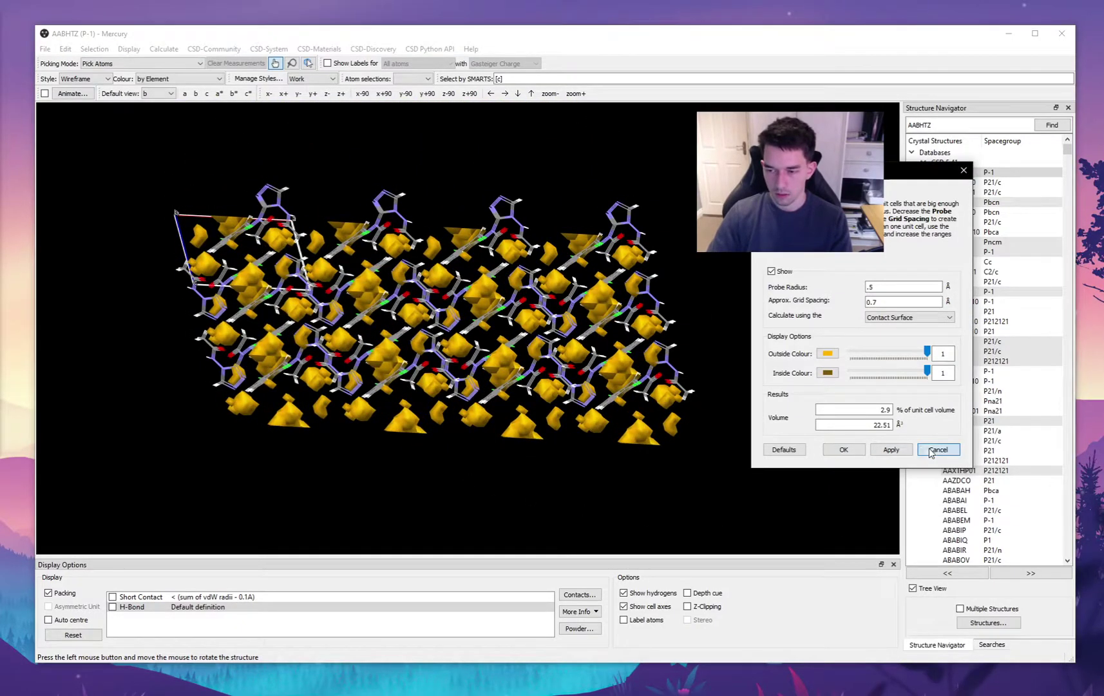
click(852, 452)
Reset to a single molecule and show Structure Information for AABHTZ
click(59, 635)
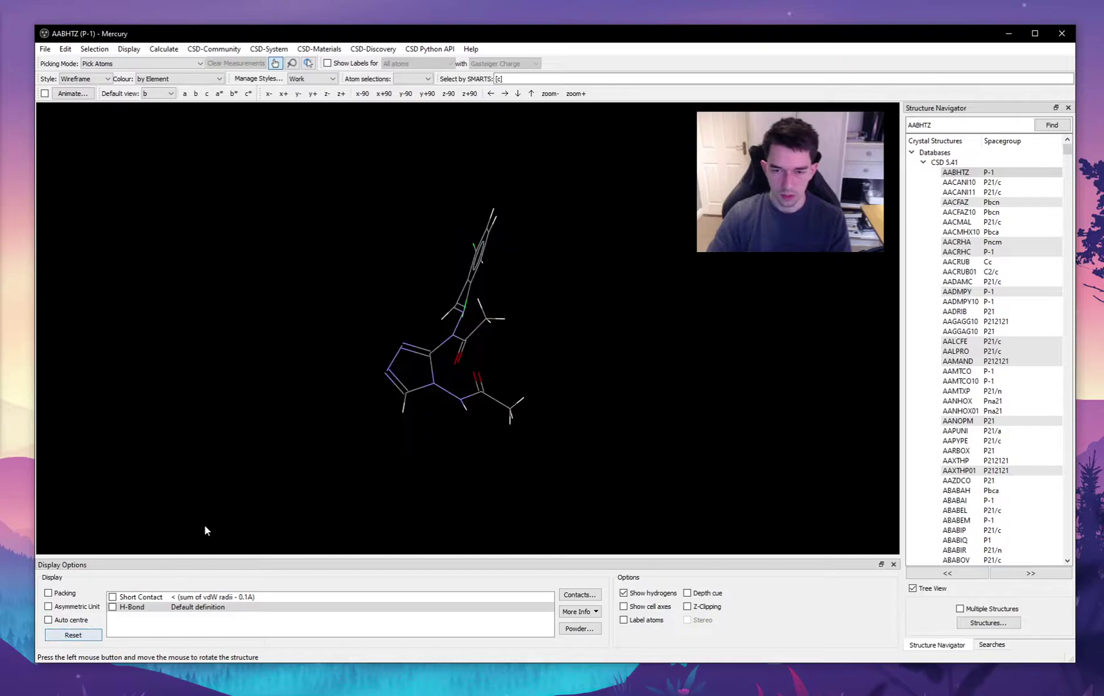
drag(205, 528, 617, 473)
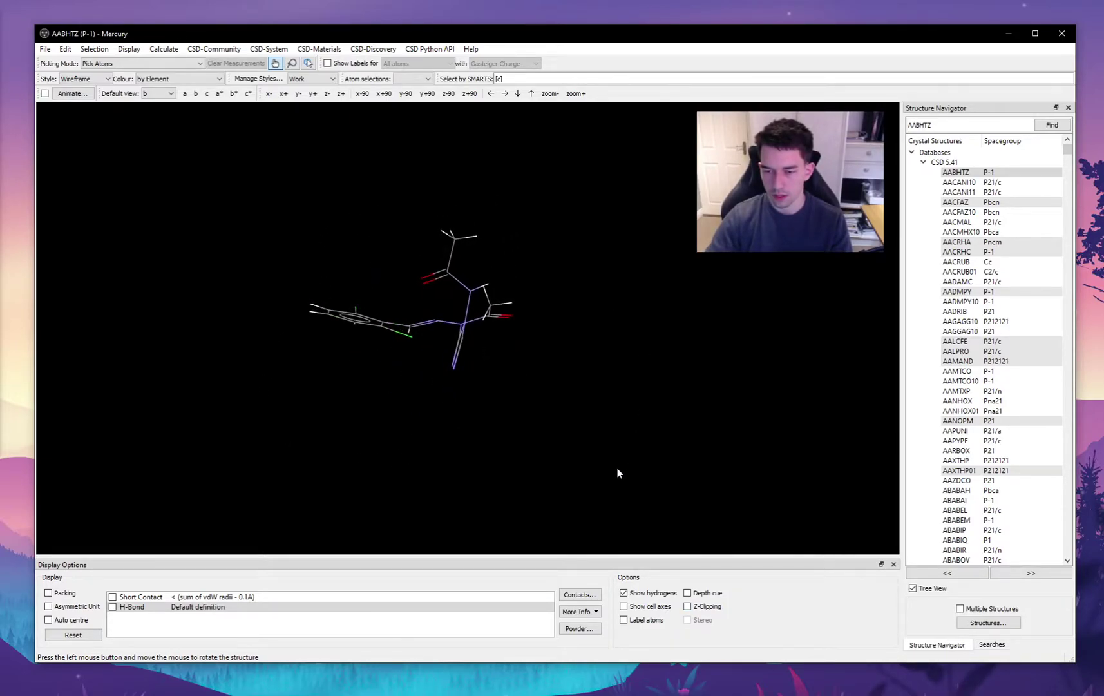
click(578, 612)
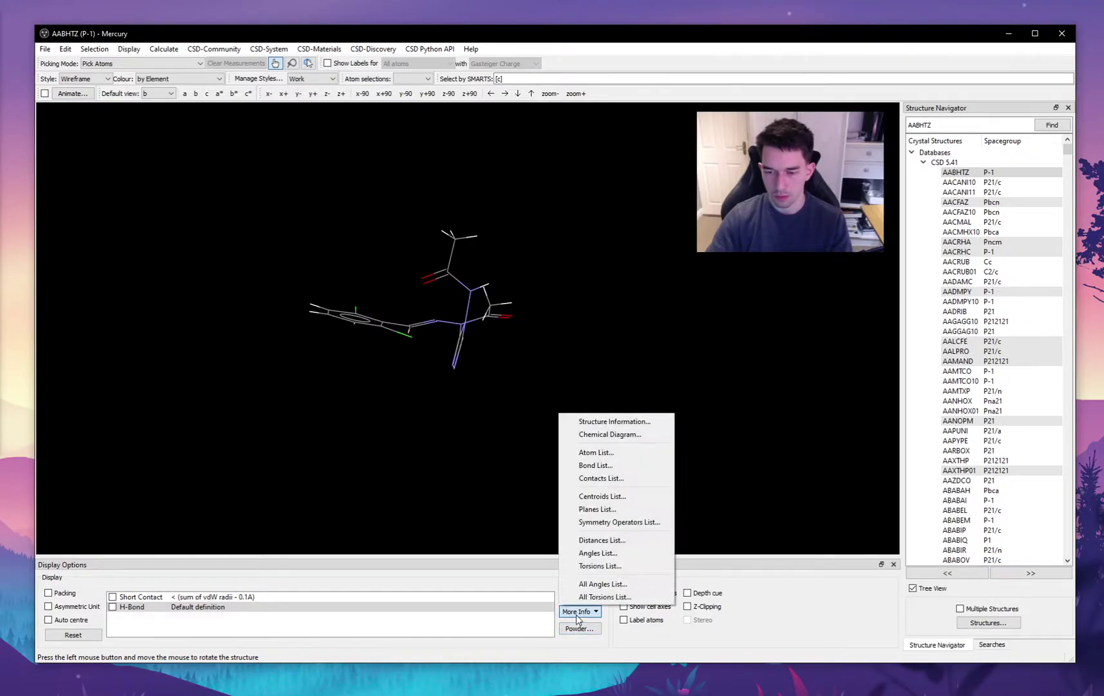
click(601, 423)
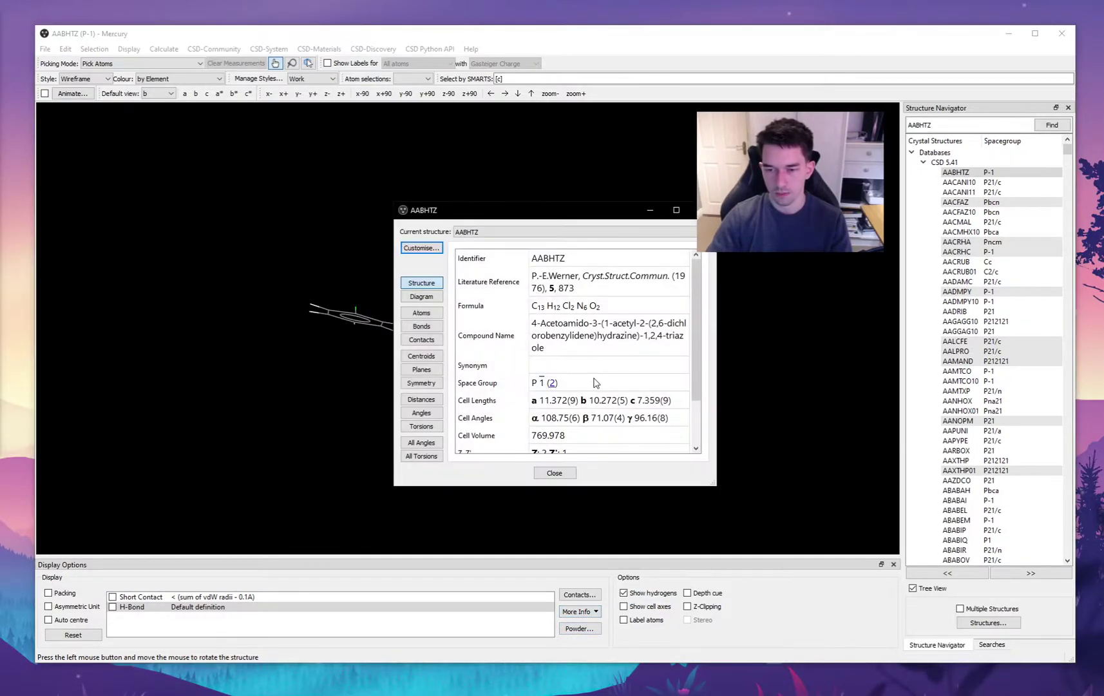
Move and enlarge the information window, selecting the compound name and literature reference
drag(558, 218, 617, 143)
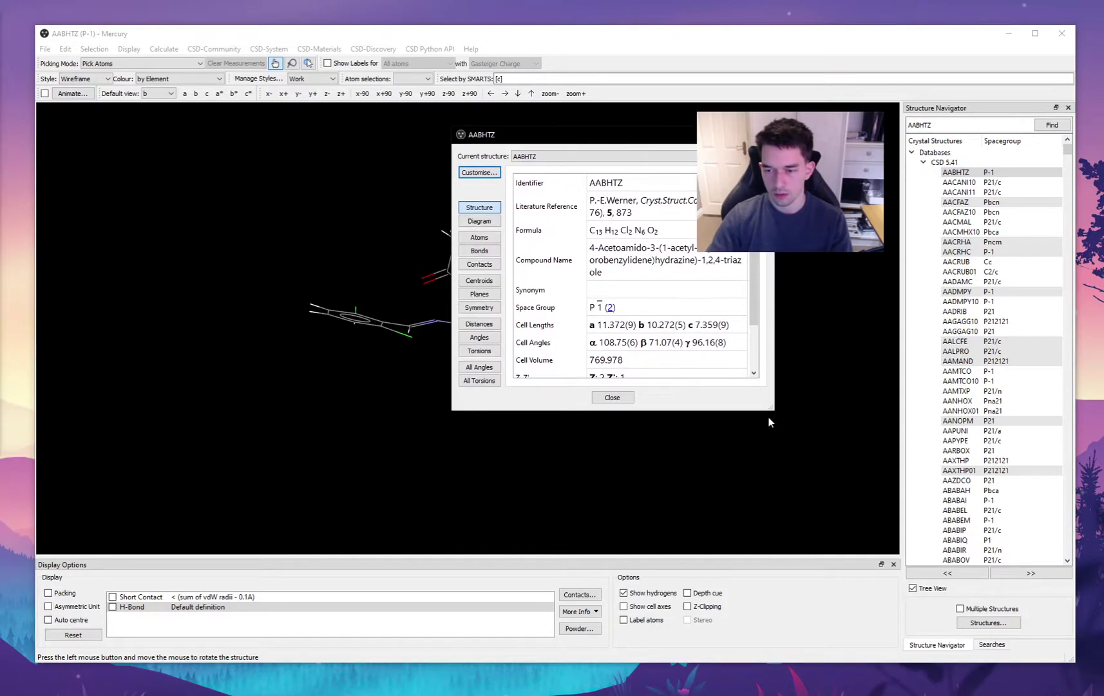
drag(770, 409, 952, 544)
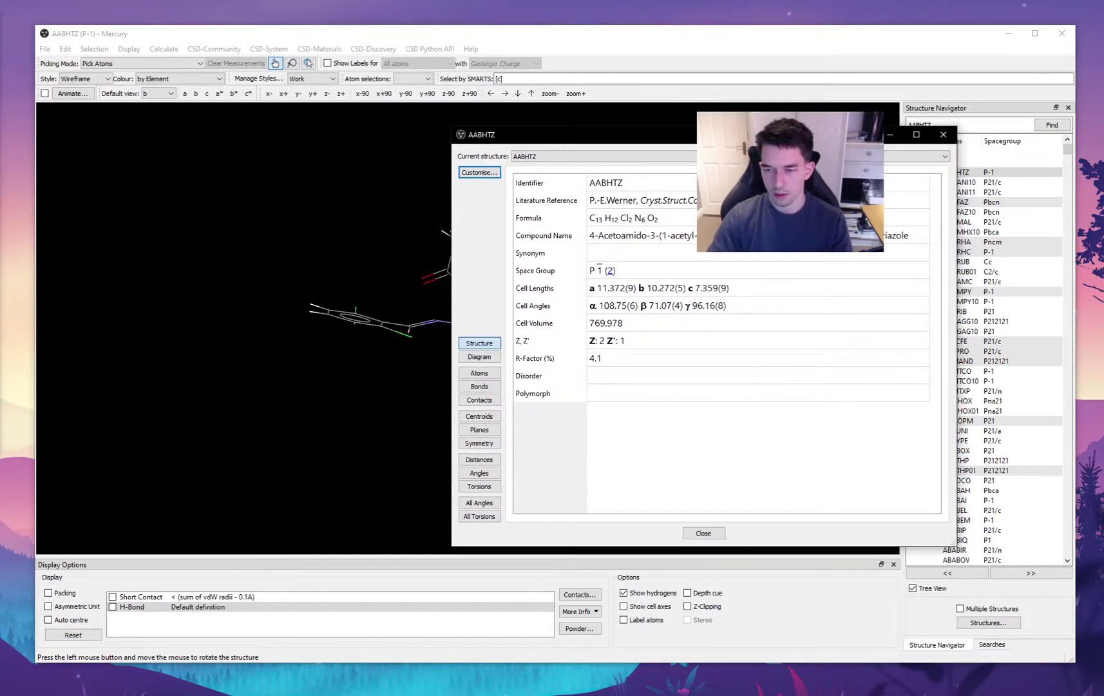
drag(716, 139, 617, 119)
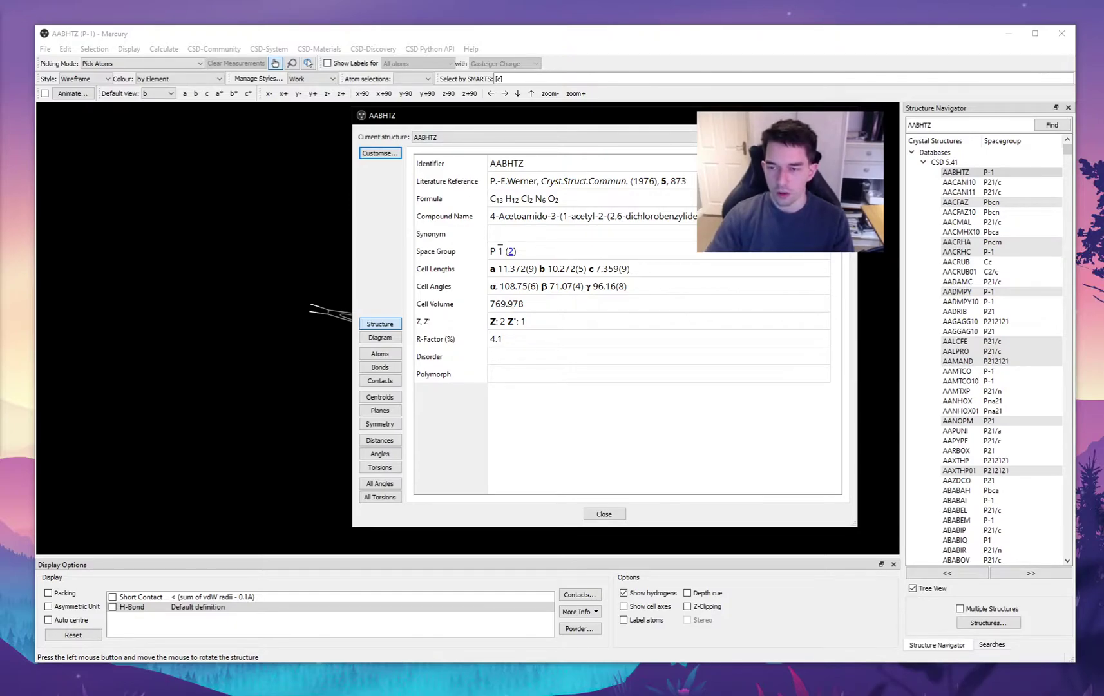
triple_click(488, 219)
drag(696, 182, 470, 182)
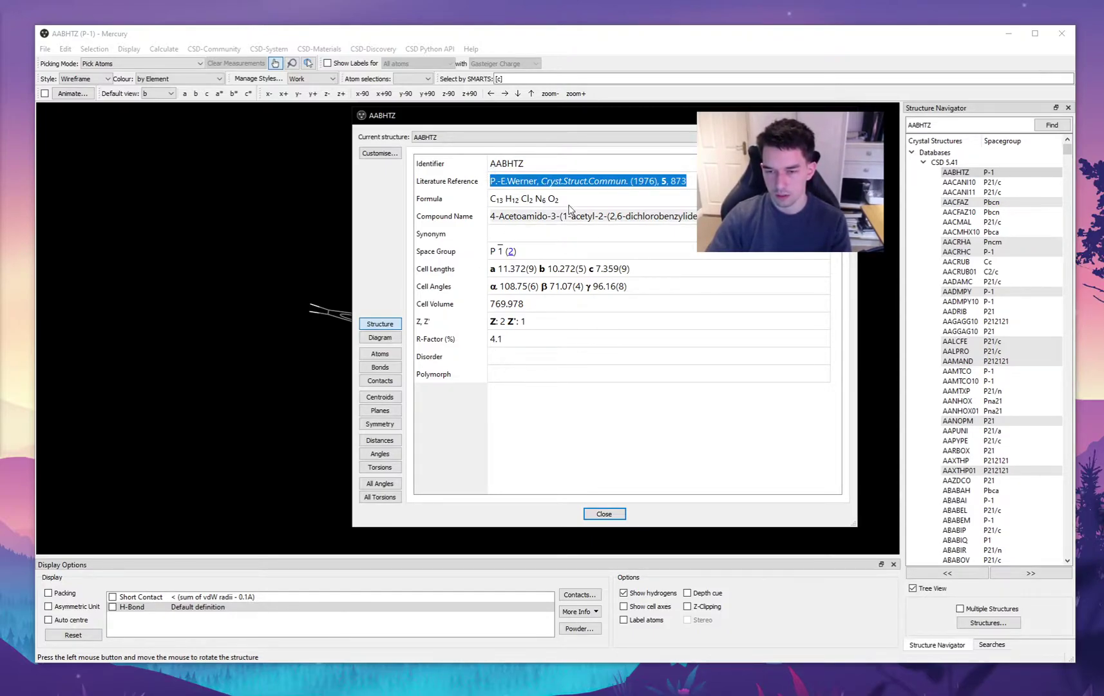
click(527, 412)
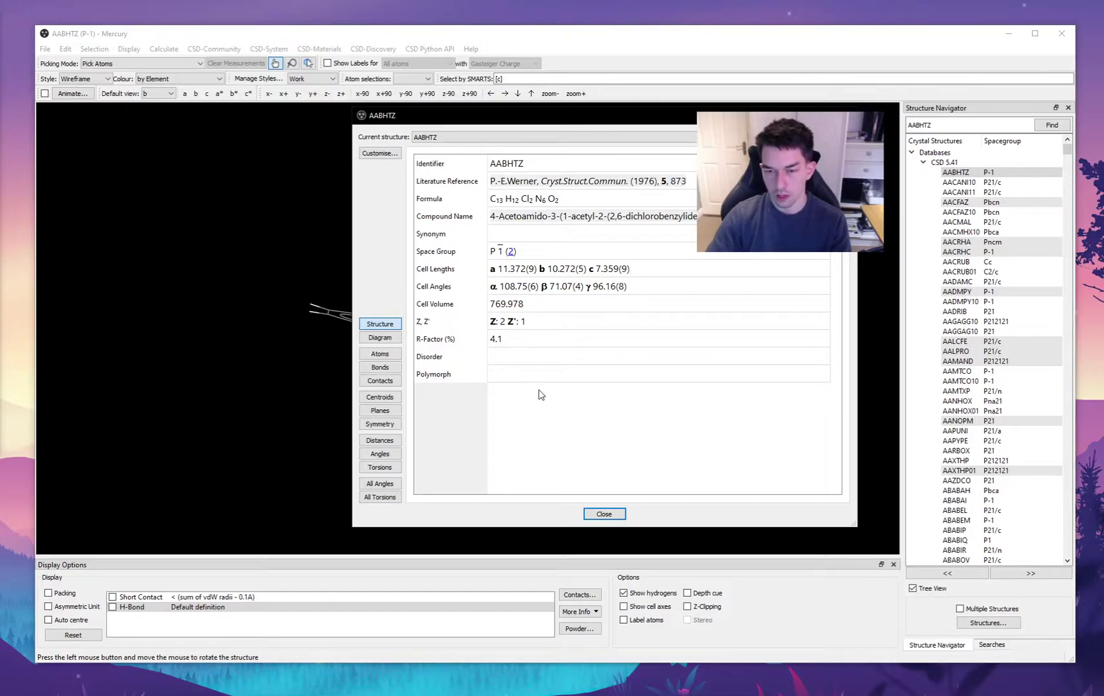
Customise the information table to include the Color item from the Crystal list
click(380, 153)
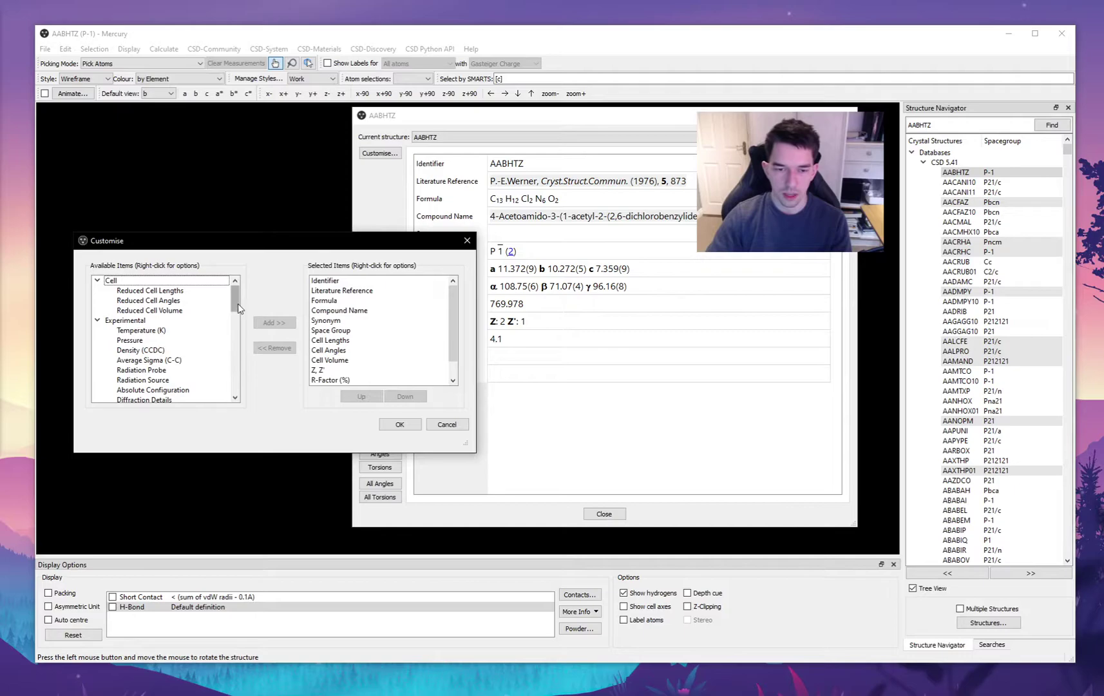
drag(236, 290, 231, 378)
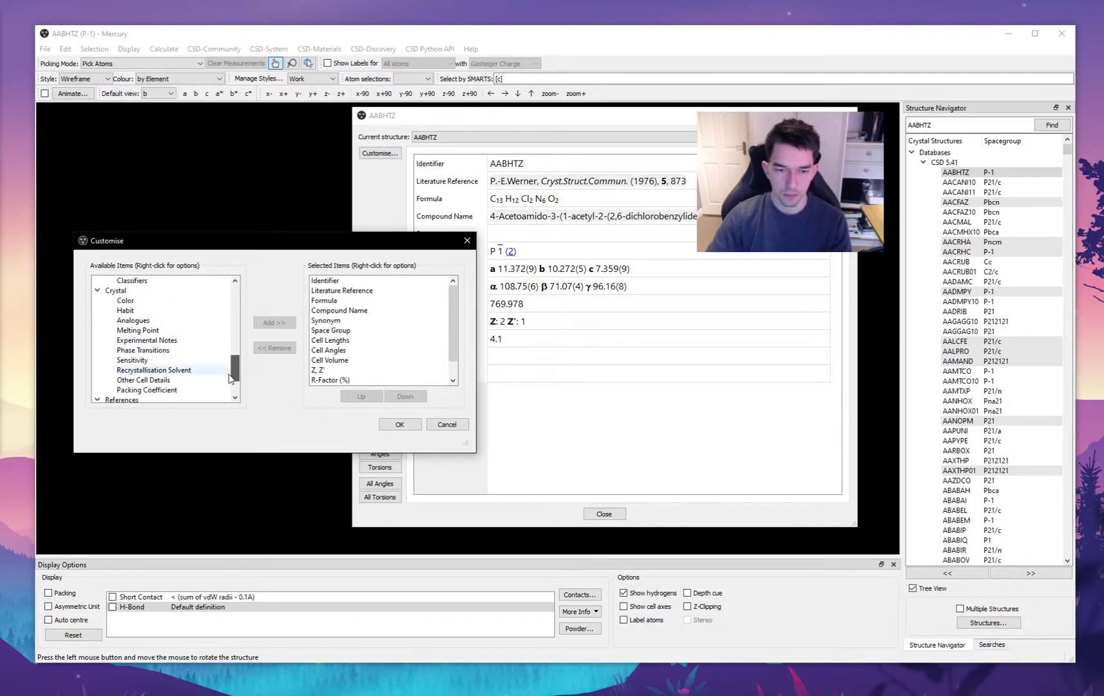
click(131, 302)
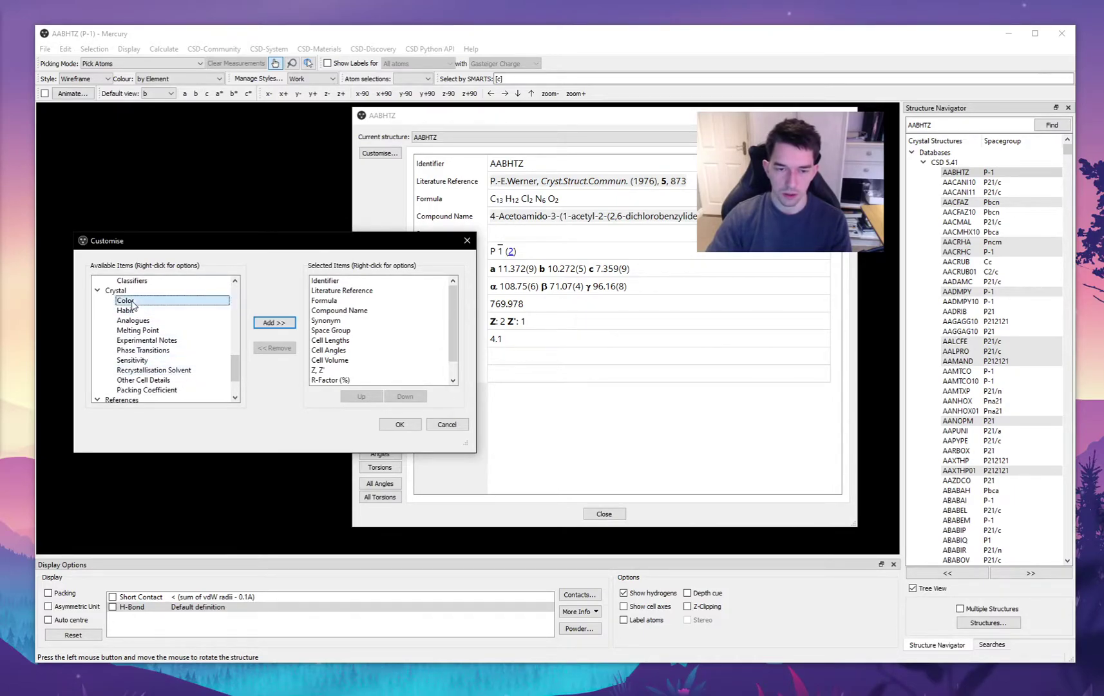
click(274, 323)
click(399, 424)
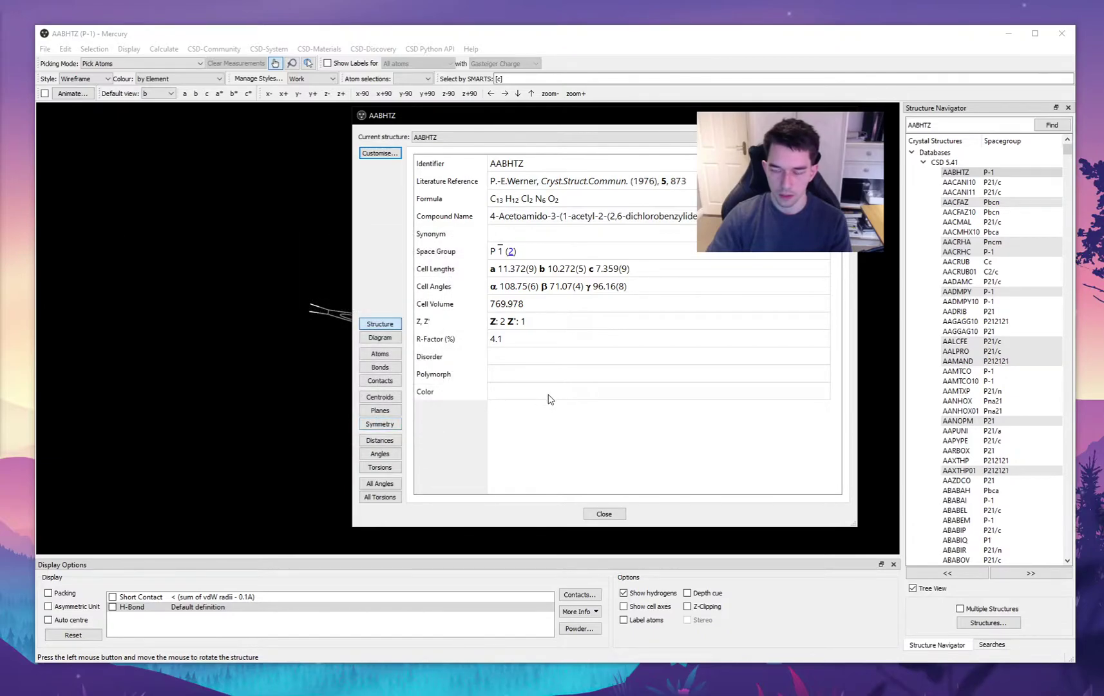
drag(489, 115, 202, 128)
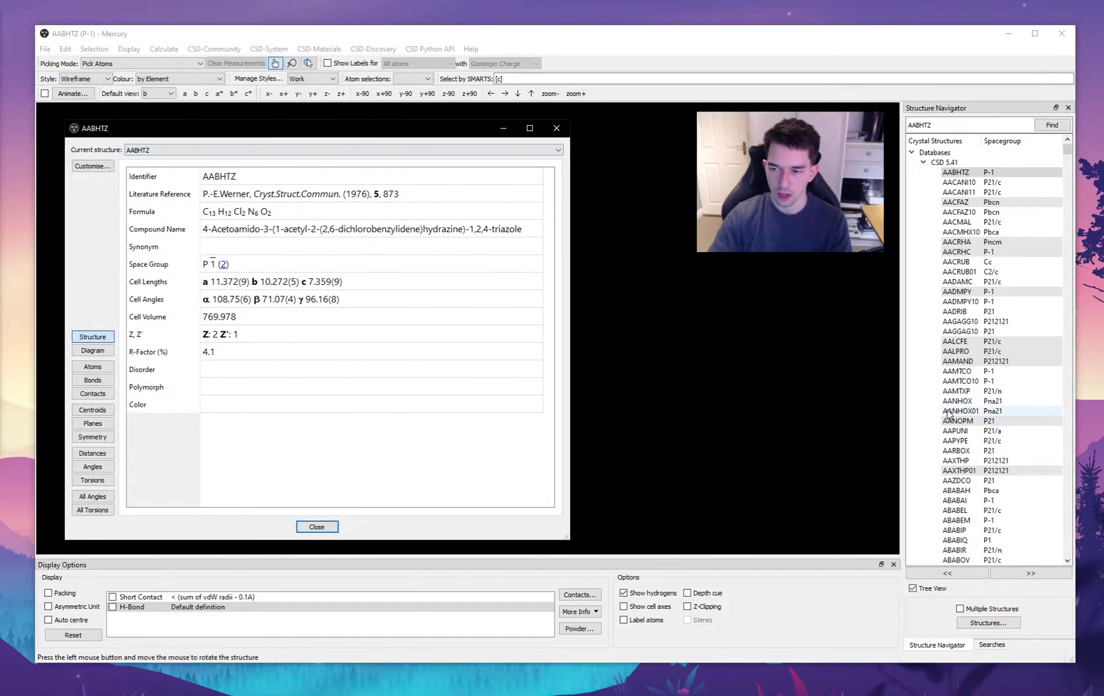
Step through AANHOX01, AAZDCO, ABABUB, ABACIQ and ABADEN in the Structure Navigator
click(949, 412)
click(956, 480)
scroll(953, 476, down, 4)
click(953, 475)
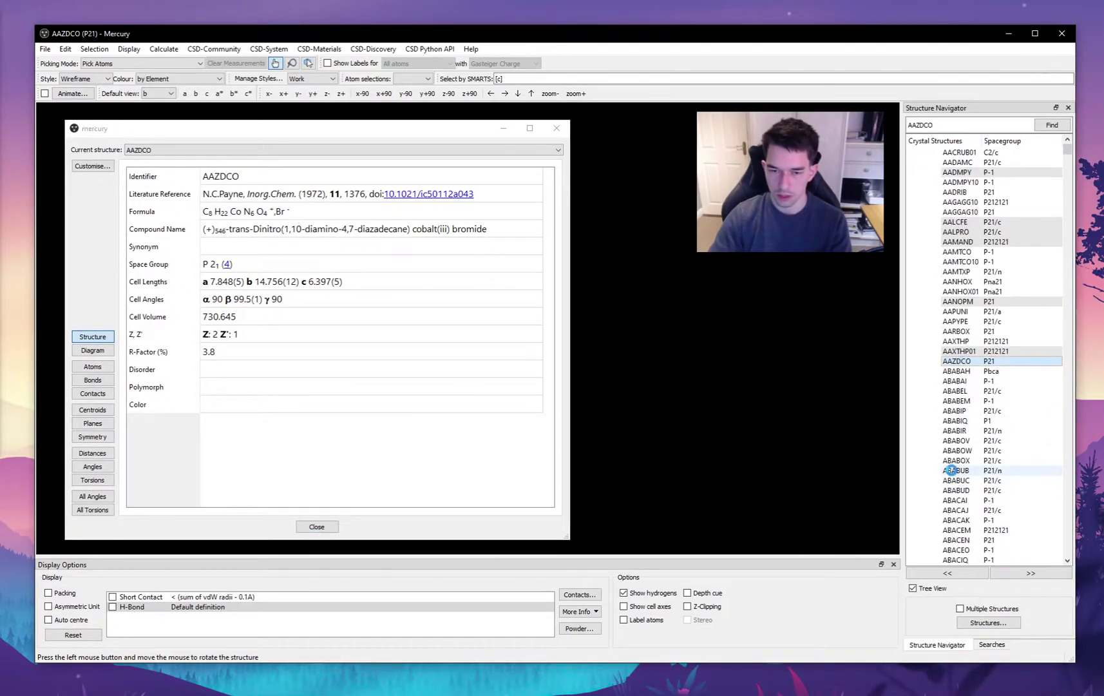
scroll(953, 473, down, 3)
click(953, 470)
scroll(953, 472, down, 5)
click(955, 470)
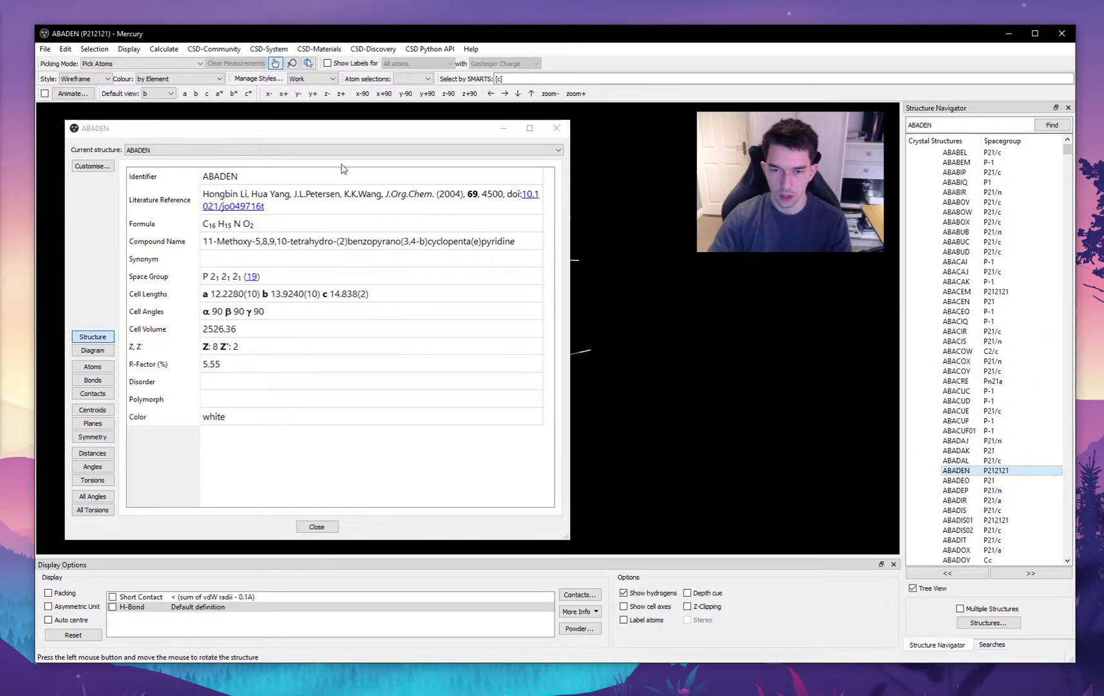
drag(356, 116, 741, 168)
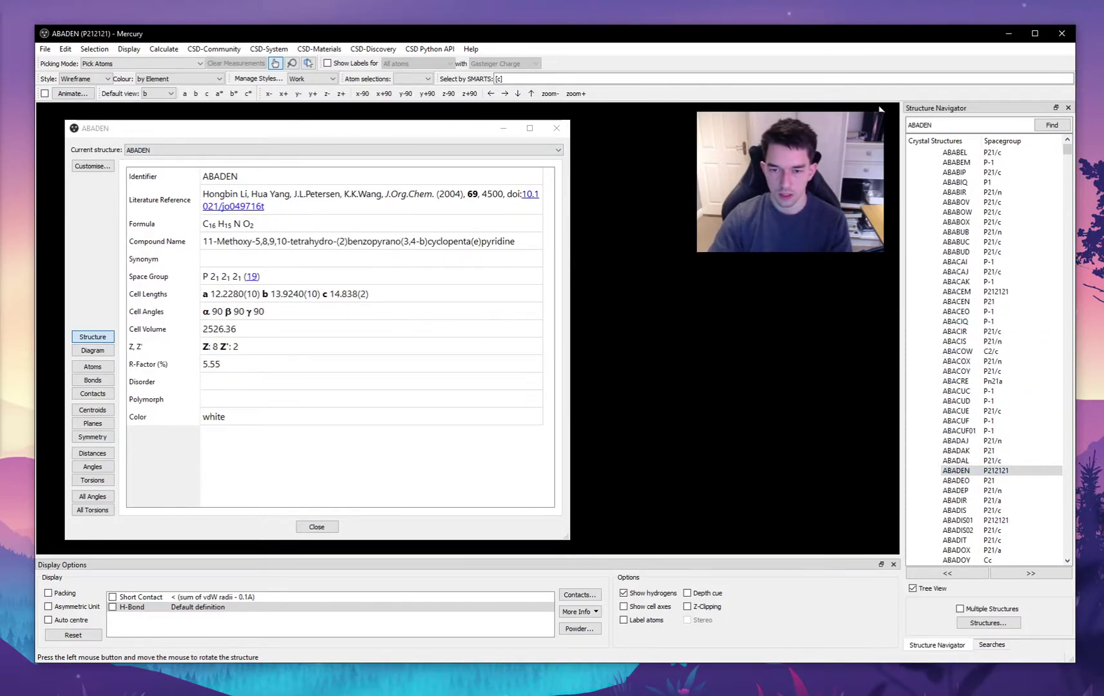
drag(404, 132, 876, 105)
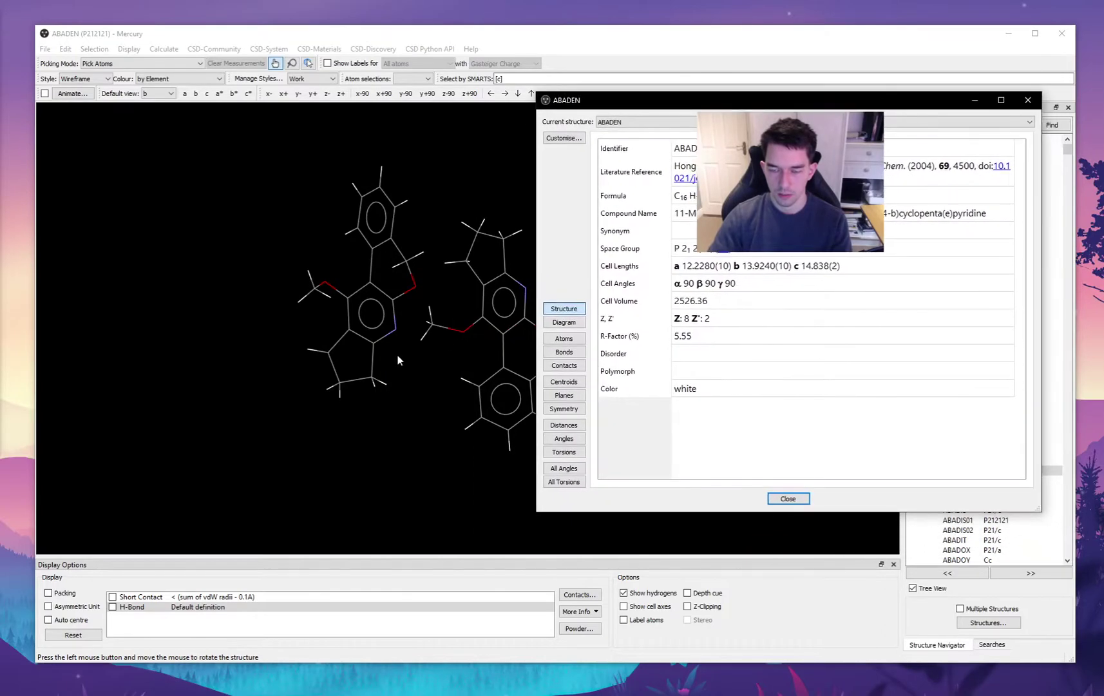
drag(307, 404, 257, 245)
Load ABADIT, confirm its crystals are pale green, and close the structure information
click(964, 540)
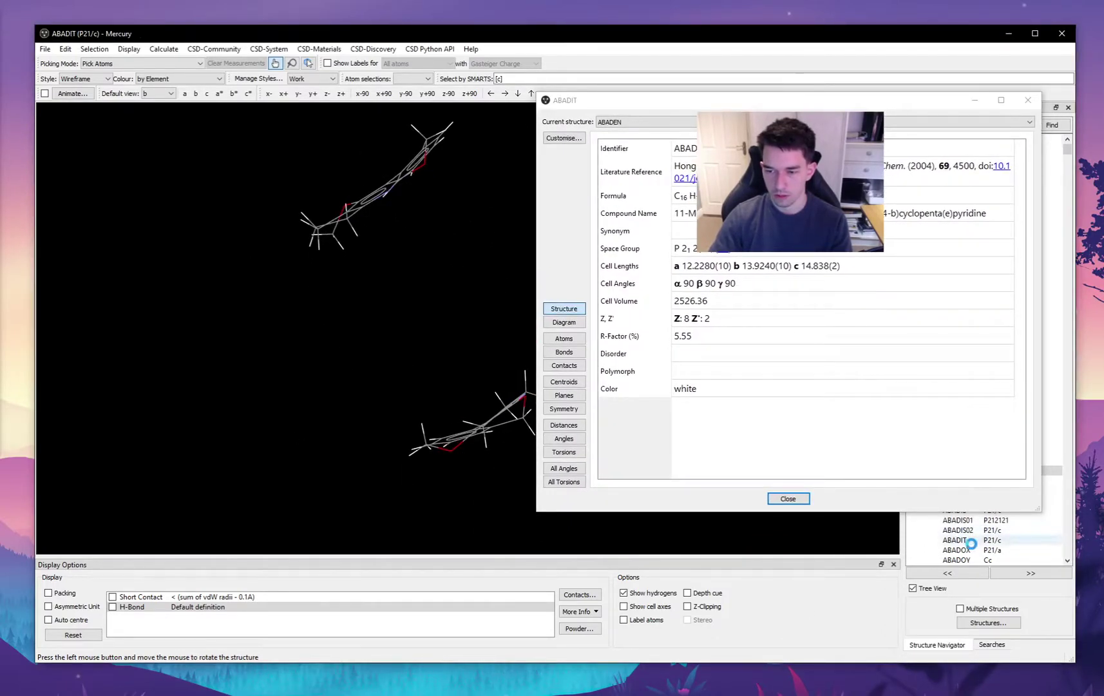
drag(301, 404, 213, 310)
drag(771, 102, 511, 139)
drag(580, 241, 418, 194)
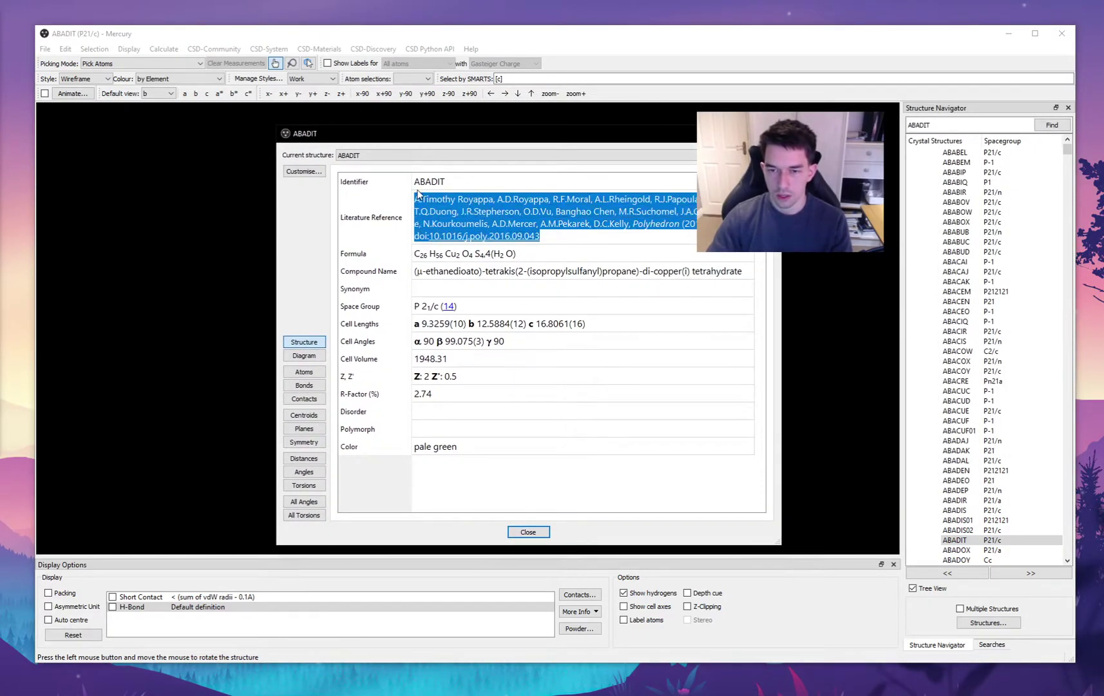
click(527, 532)
drag(573, 484, 517, 496)
Turn the ABADIT molecule to a better orientation and go to CSD-Materials > Calculations
drag(650, 245, 609, 253)
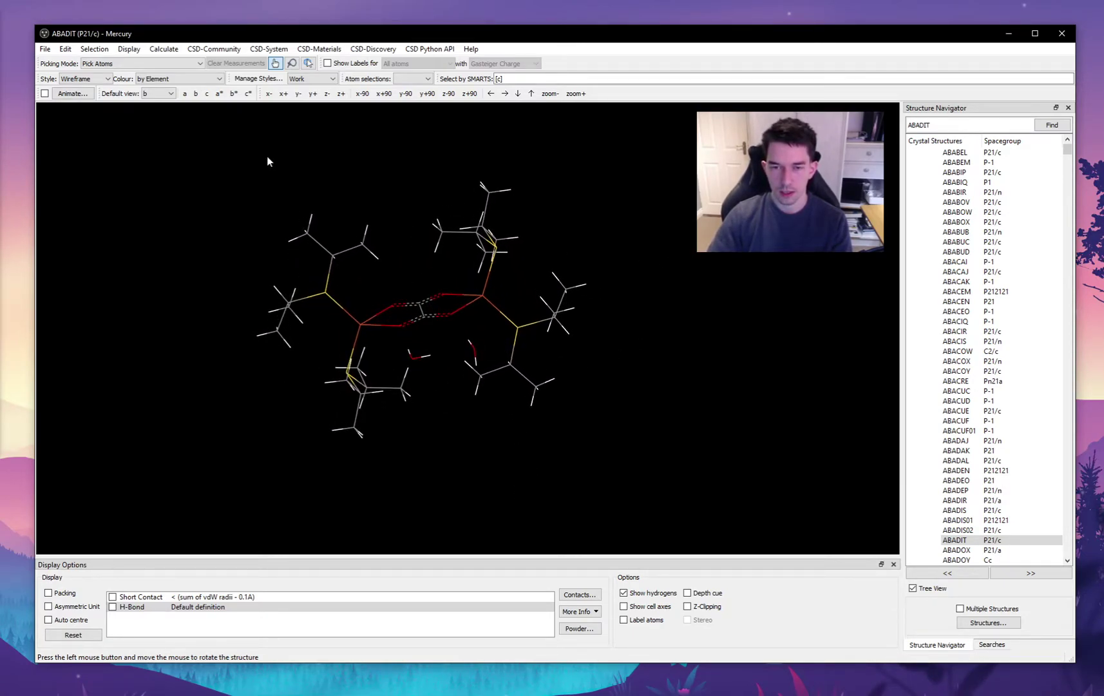
drag(210, 187, 247, 190)
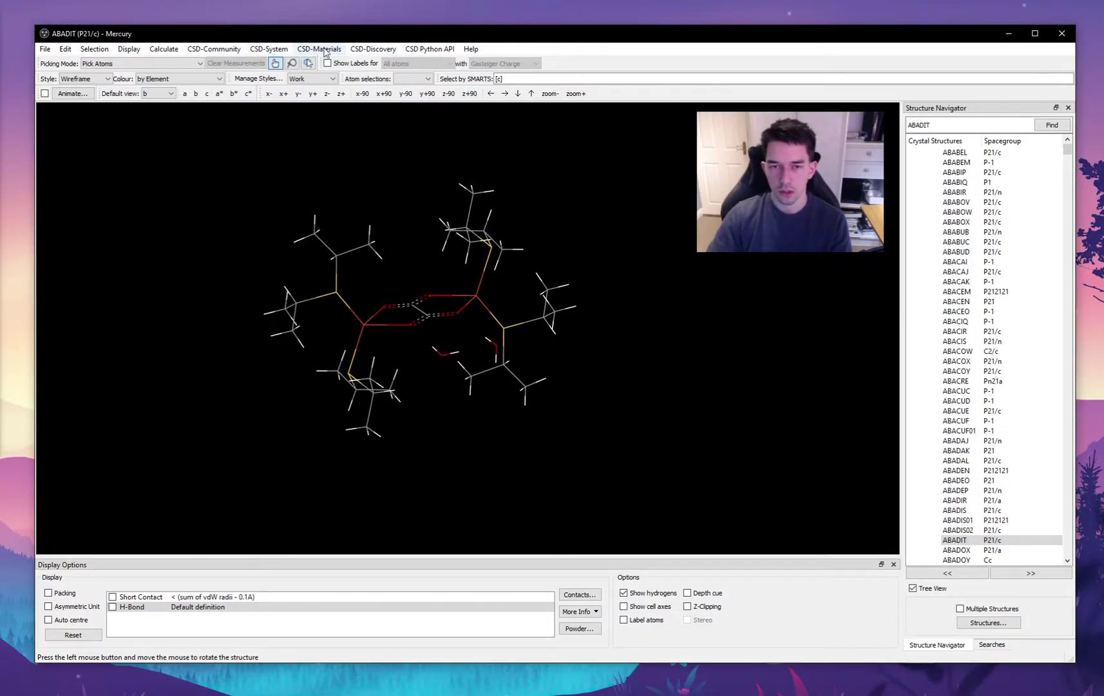
click(324, 50)
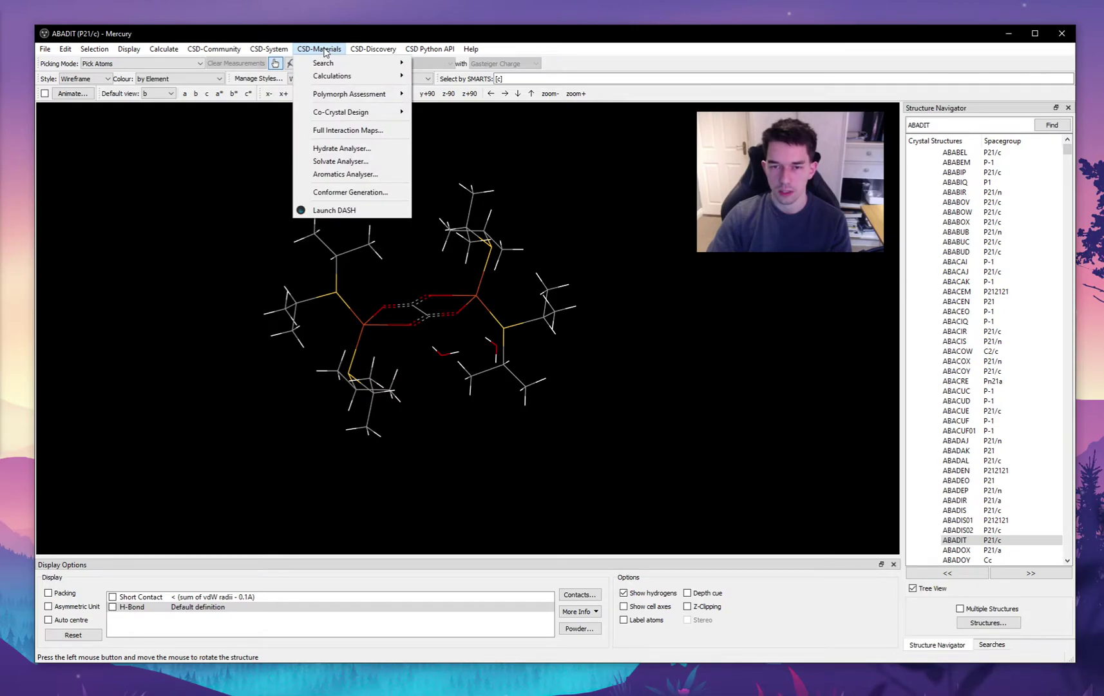
mouse_move(335, 79)
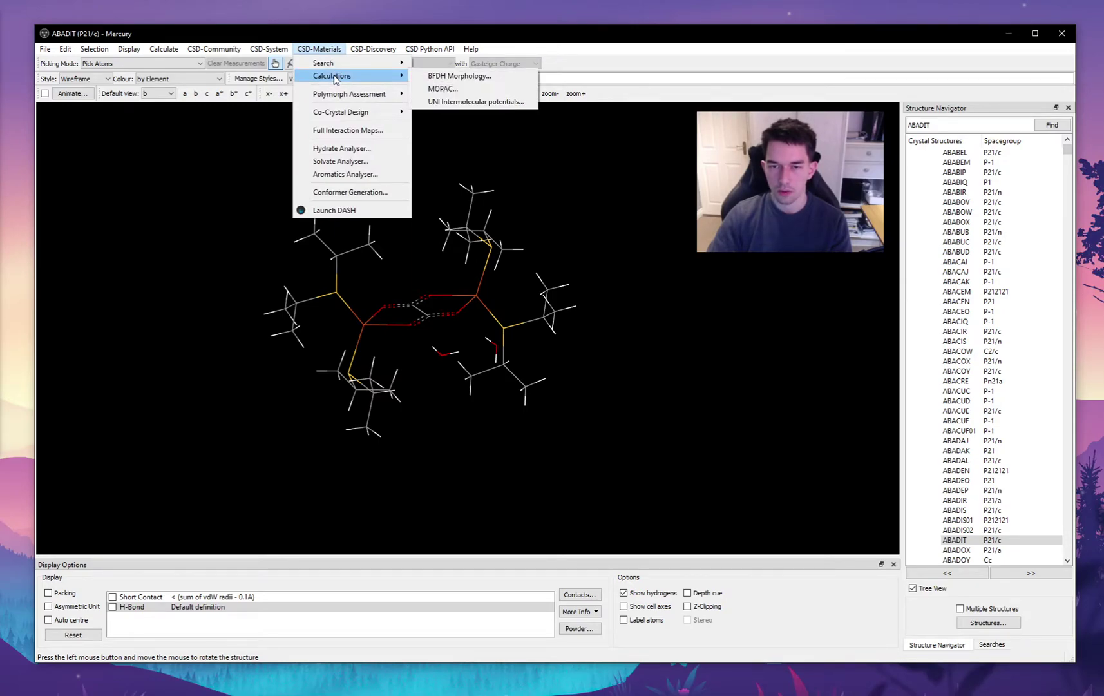
Compute the BFDH morphology and reduce its scale factor to 28.04, rotating to inspect
click(457, 76)
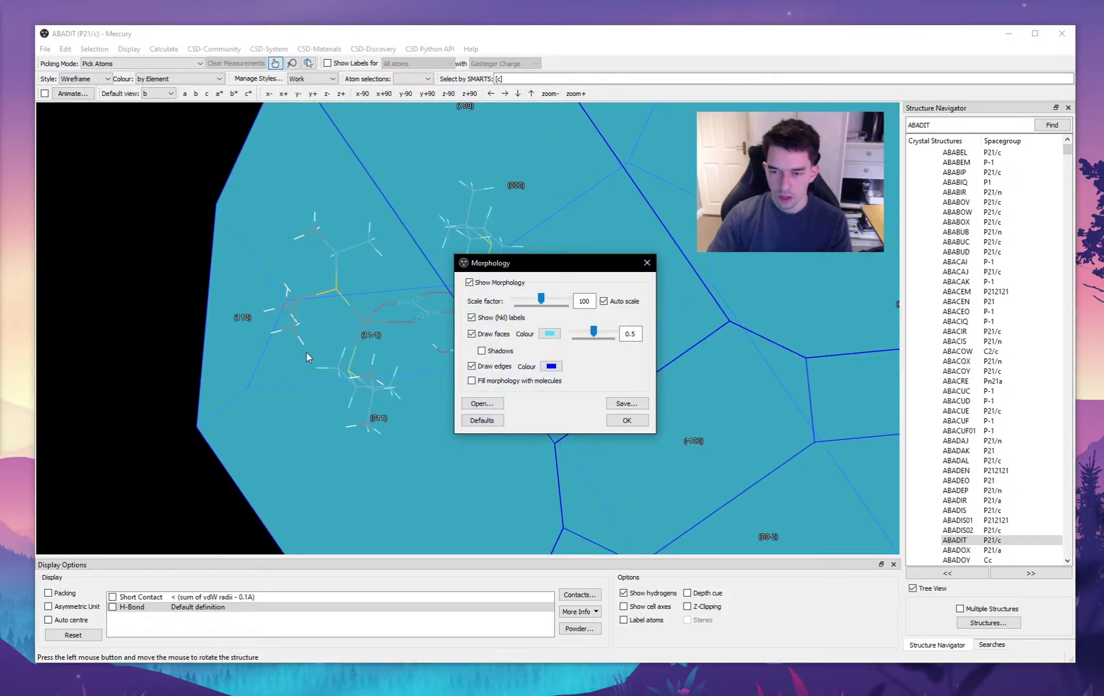
drag(414, 263, 442, 224)
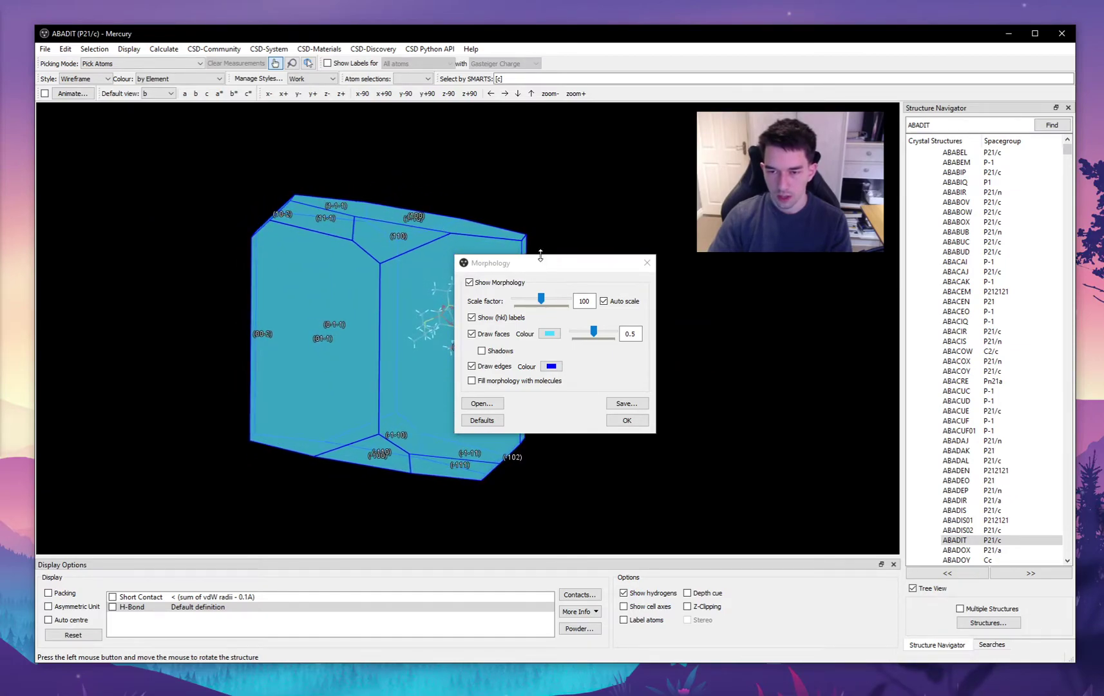
drag(539, 258, 695, 219)
drag(455, 279, 447, 370)
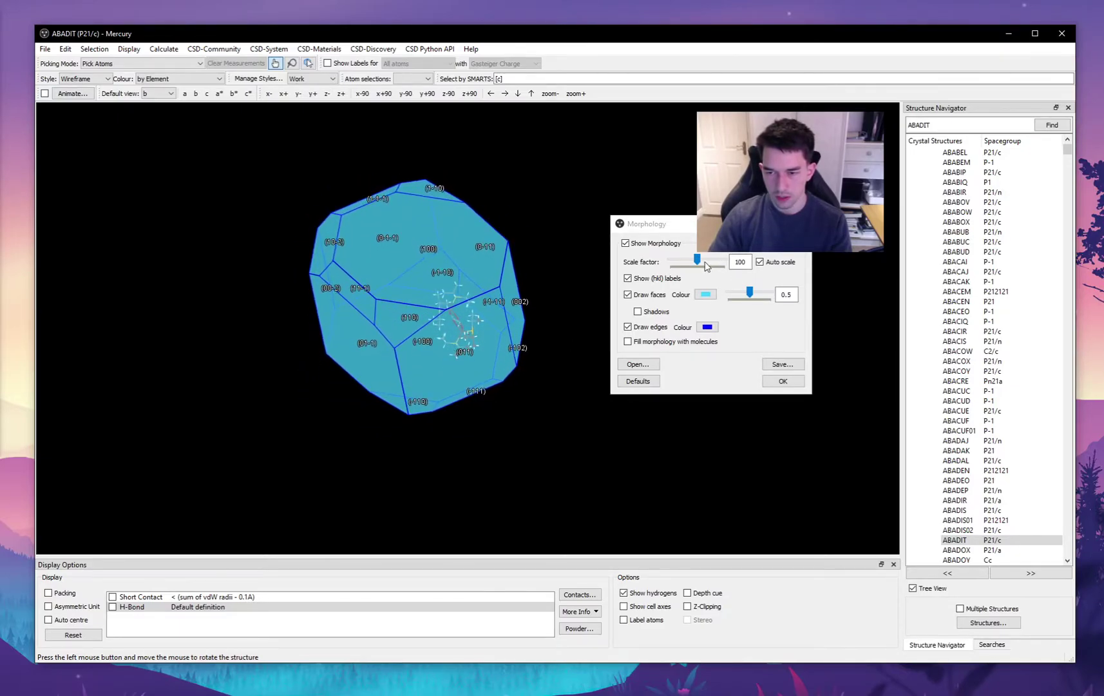
drag(707, 266, 670, 275)
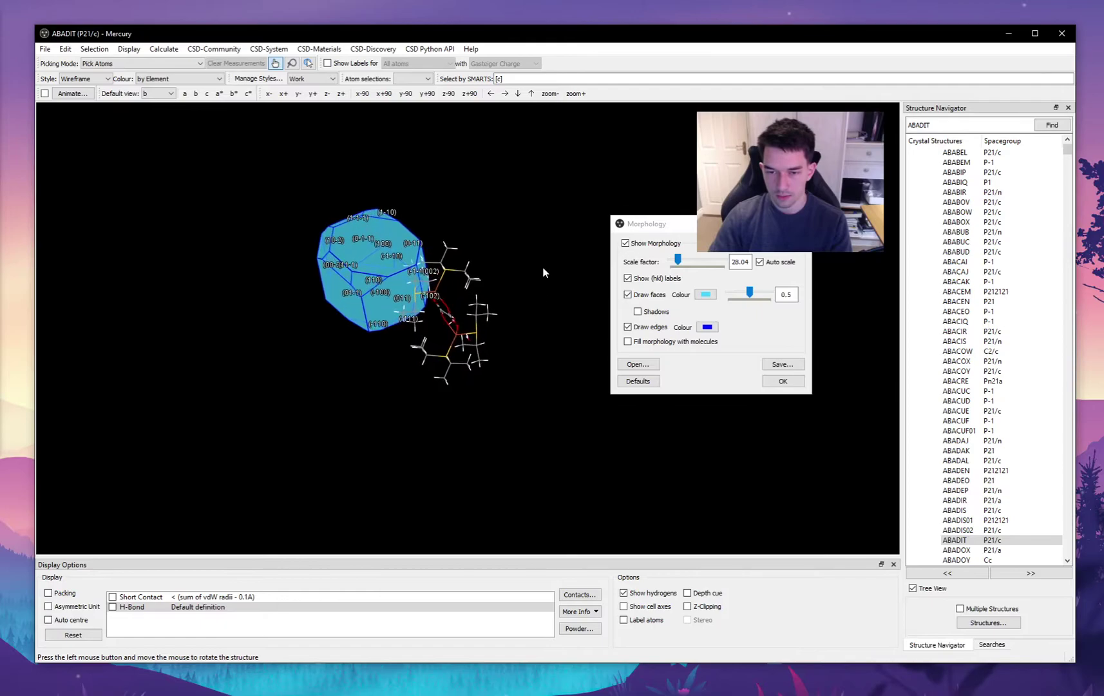
drag(543, 272, 408, 389)
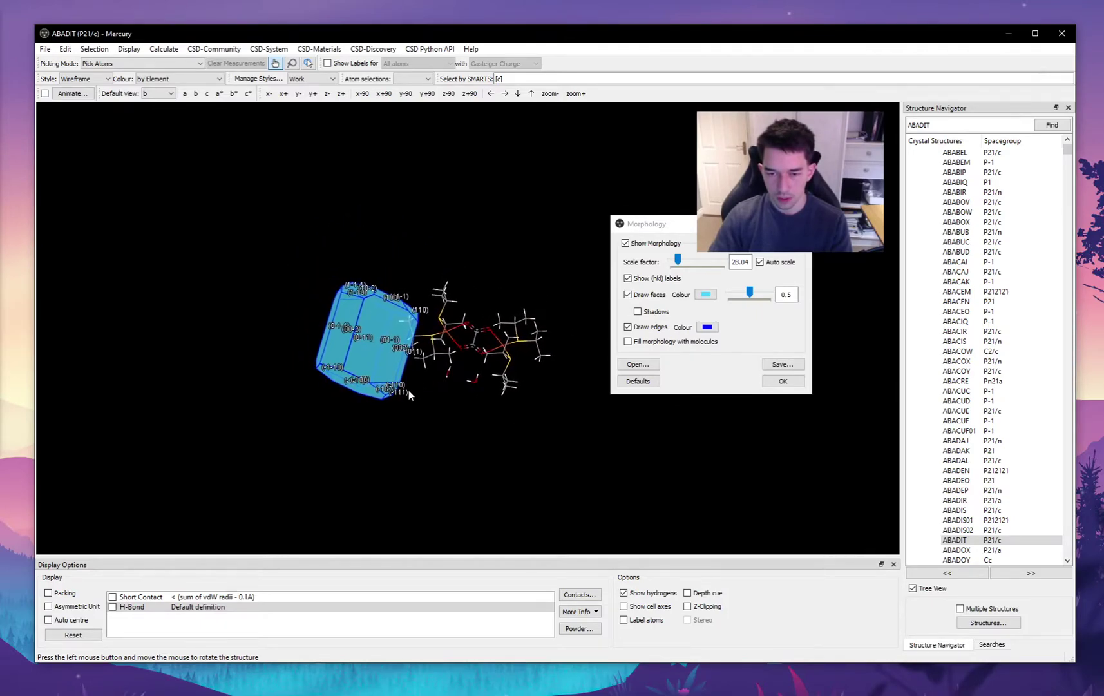
scroll(461, 390, up, 5)
drag(506, 454, 425, 445)
Colour the morphology faces light green and accept the morphology settings
click(705, 295)
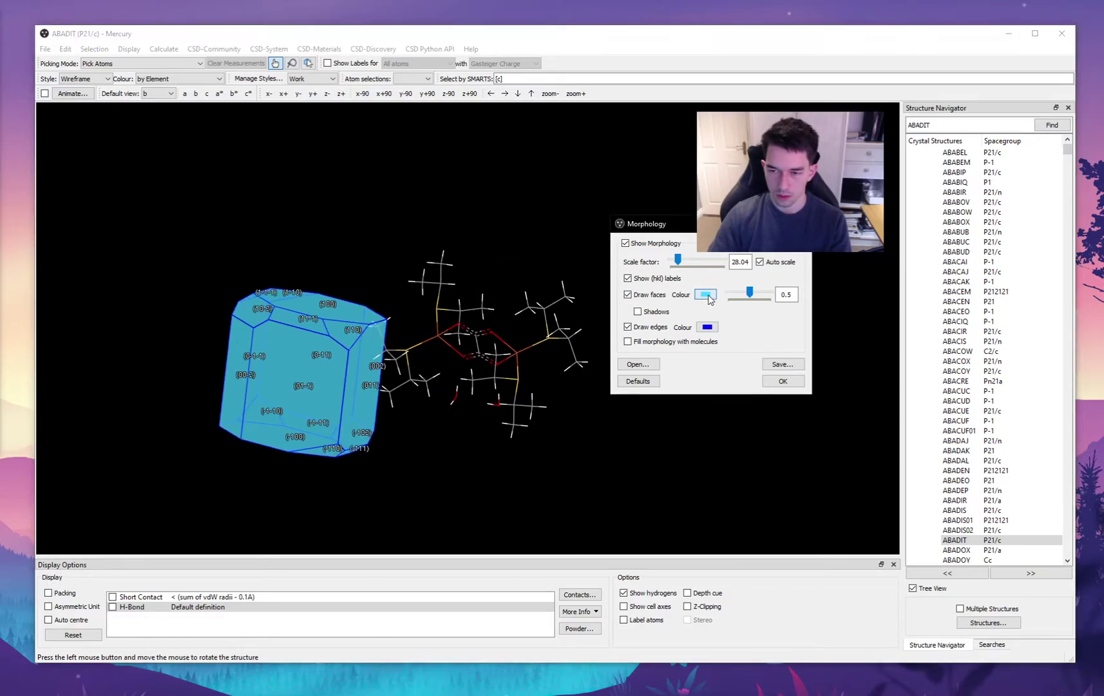
click(687, 237)
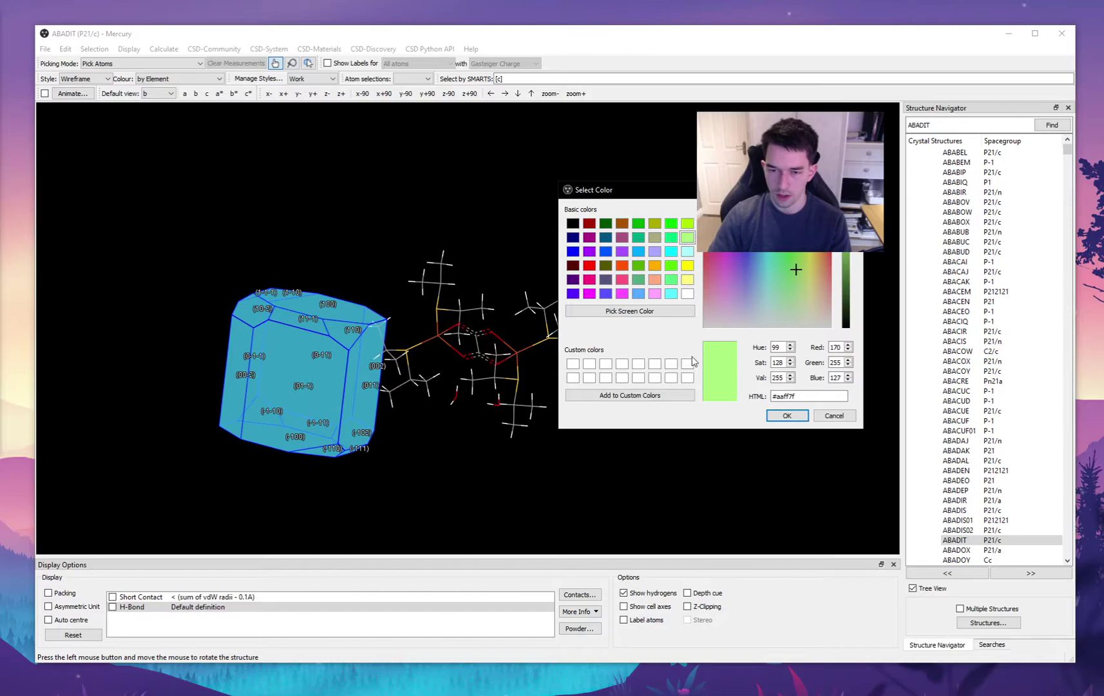
click(788, 416)
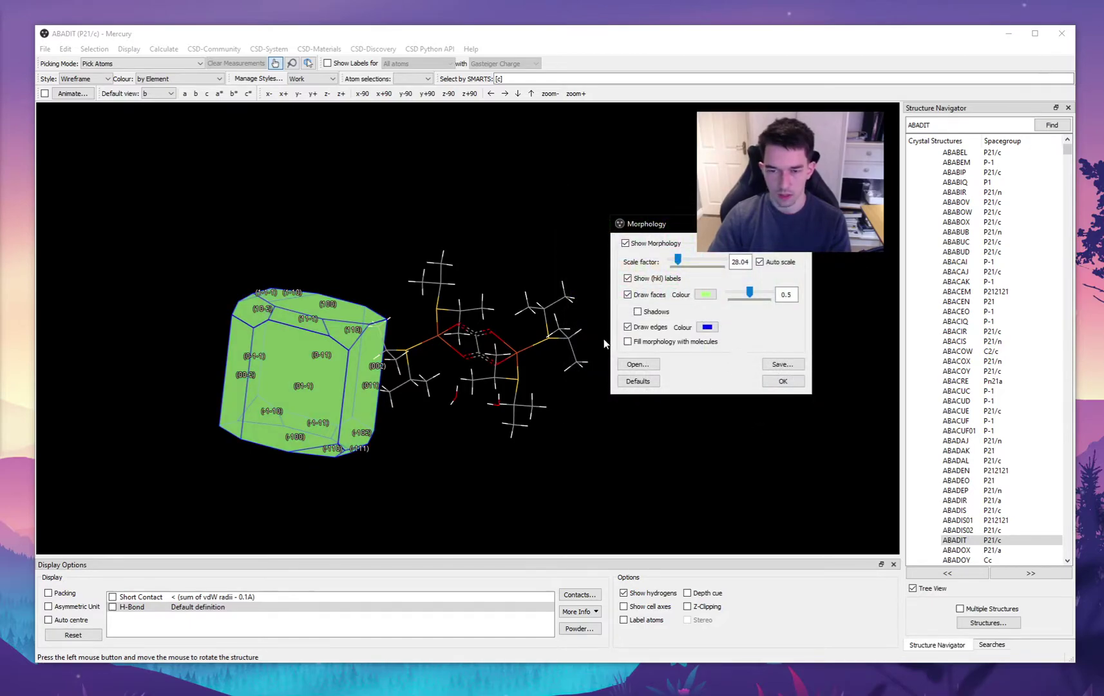
click(783, 382)
Rotate the green morphology beside the molecule and open the File menu
drag(652, 373, 615, 433)
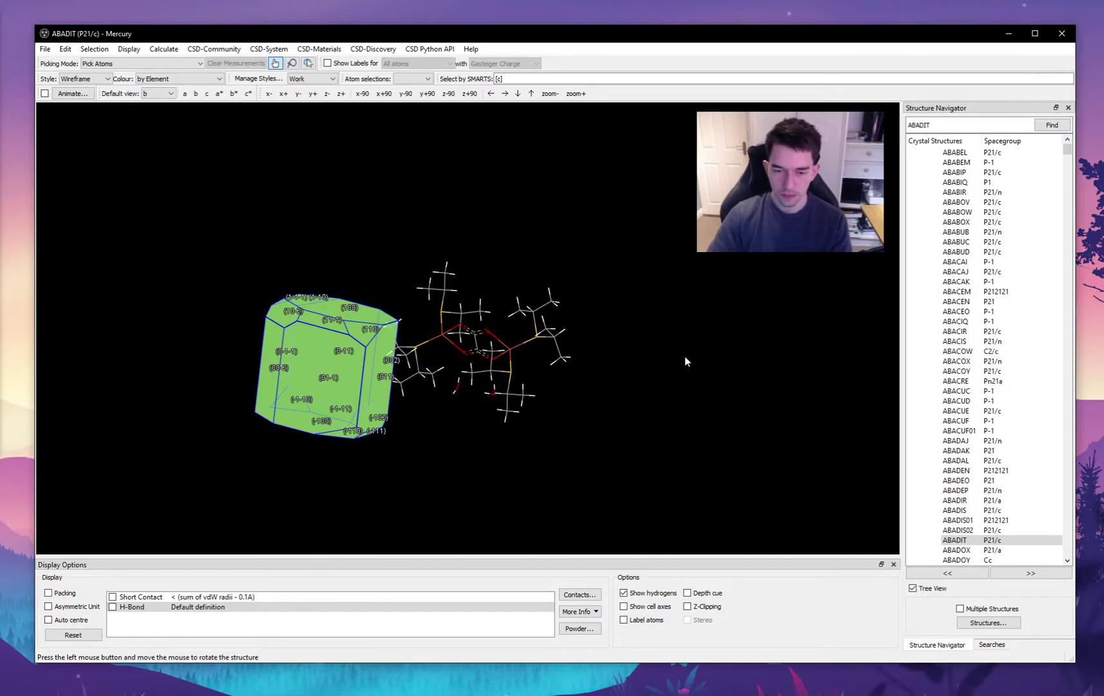
drag(685, 356, 584, 377)
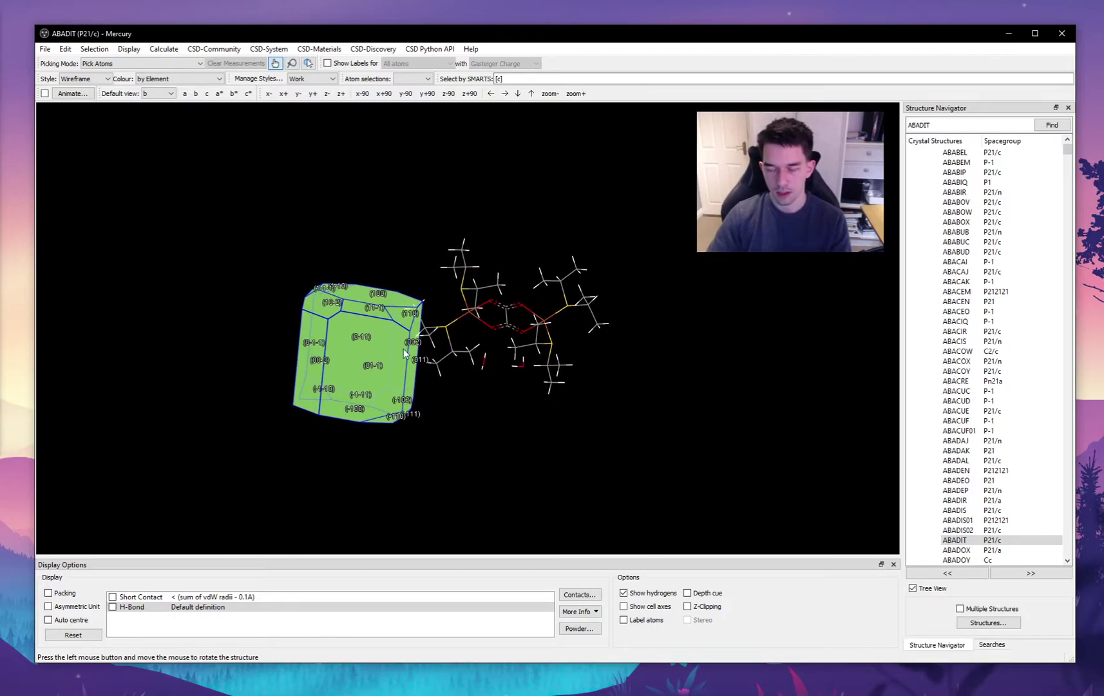
click(45, 51)
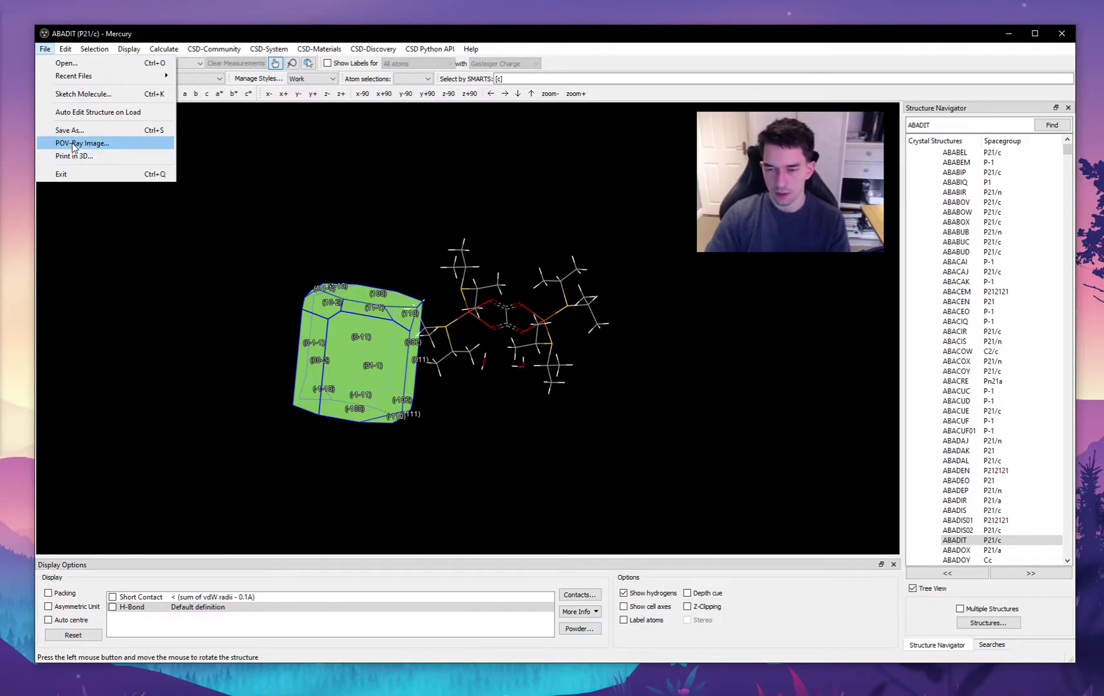
Dismiss the File menu and hide the molecule's hydrogen atoms
click(207, 255)
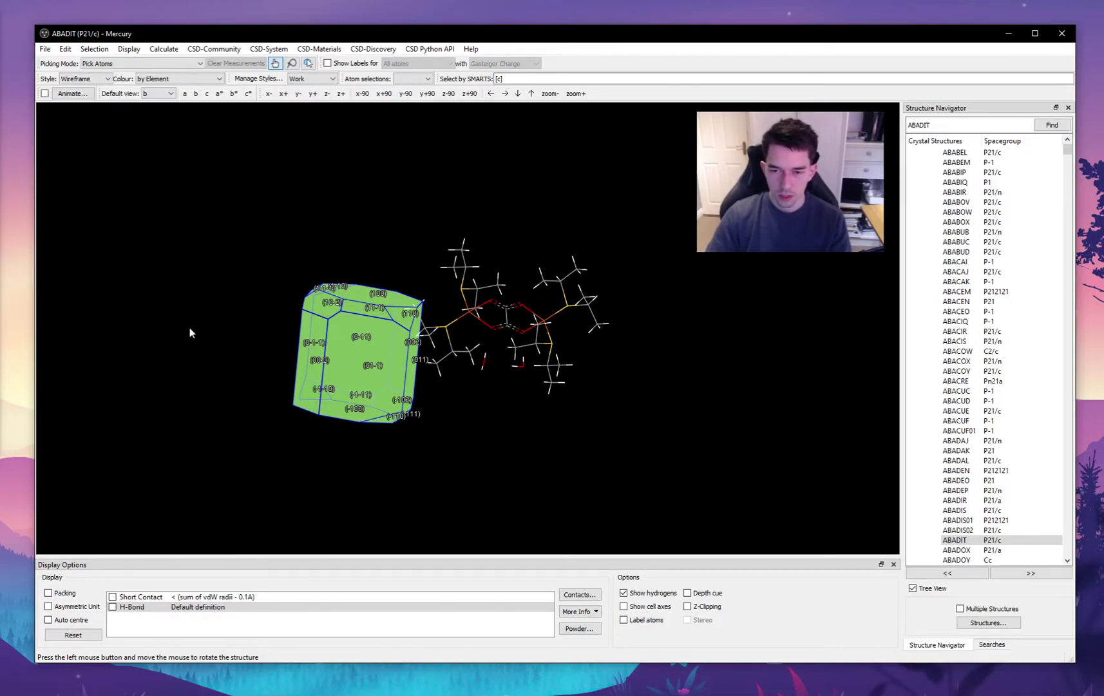
drag(190, 332, 222, 348)
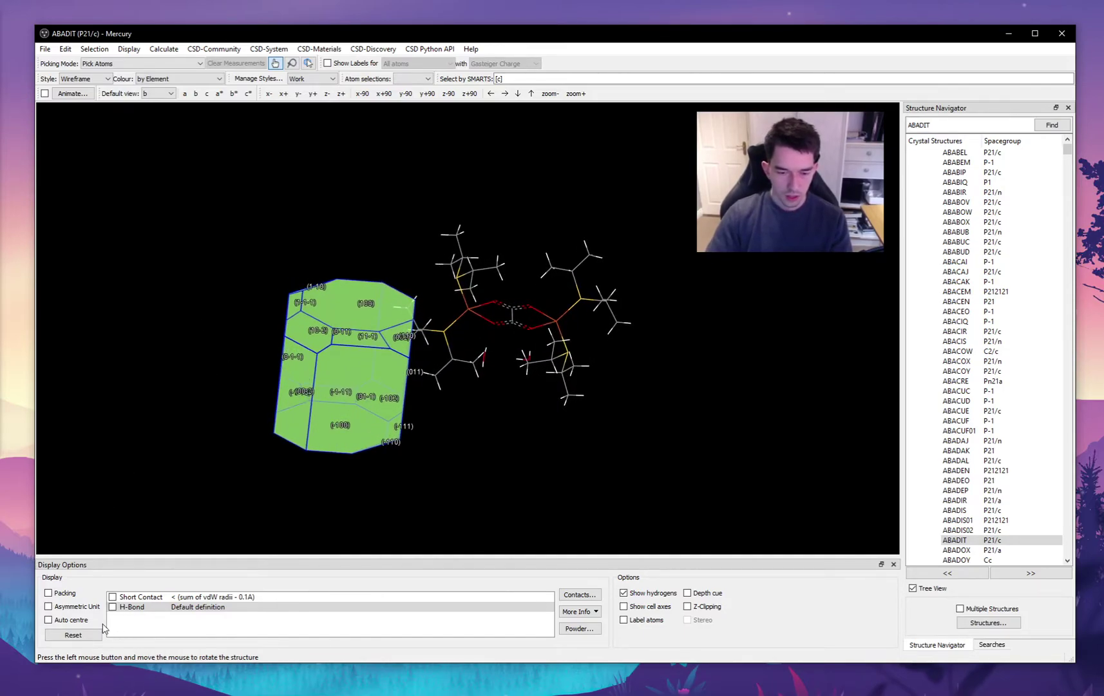
click(623, 593)
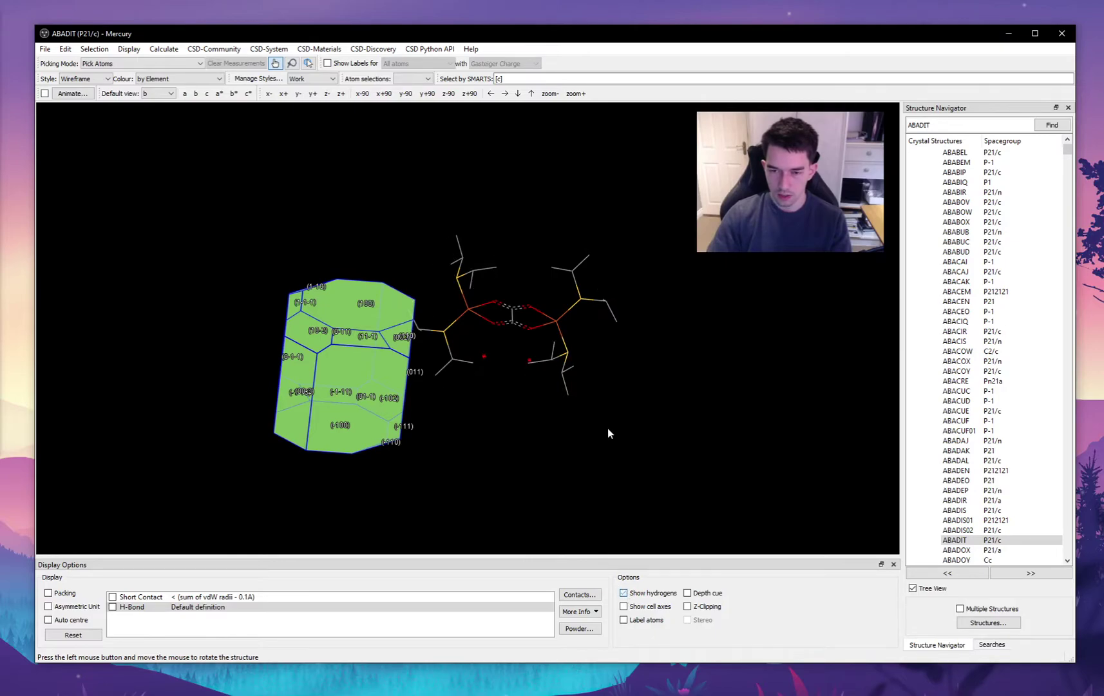
drag(607, 428, 567, 395)
Switch the molecule to Ball and Stick style and turn the view to its final orientation
click(89, 80)
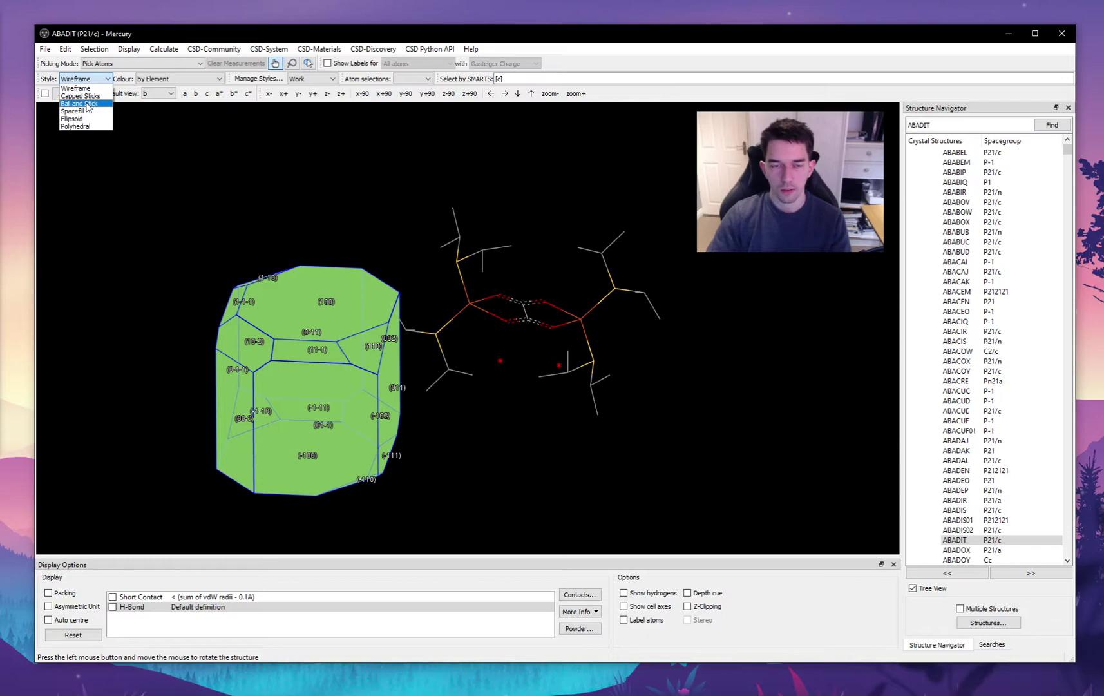
click(86, 104)
drag(223, 261, 277, 222)
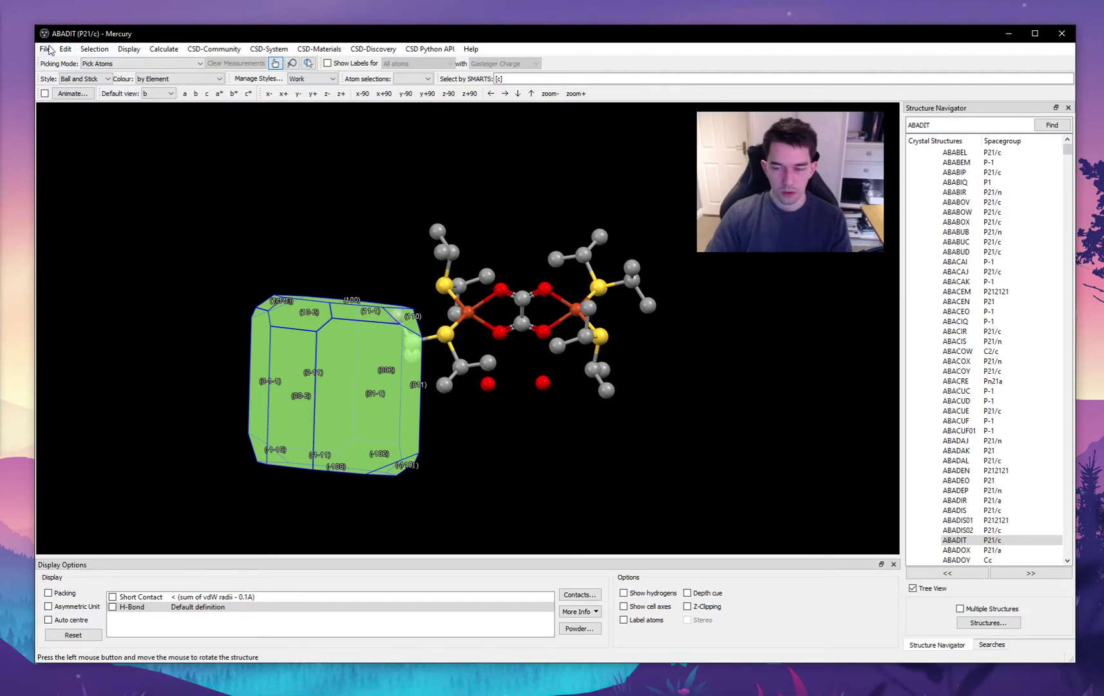
drag(632, 354, 502, 379)
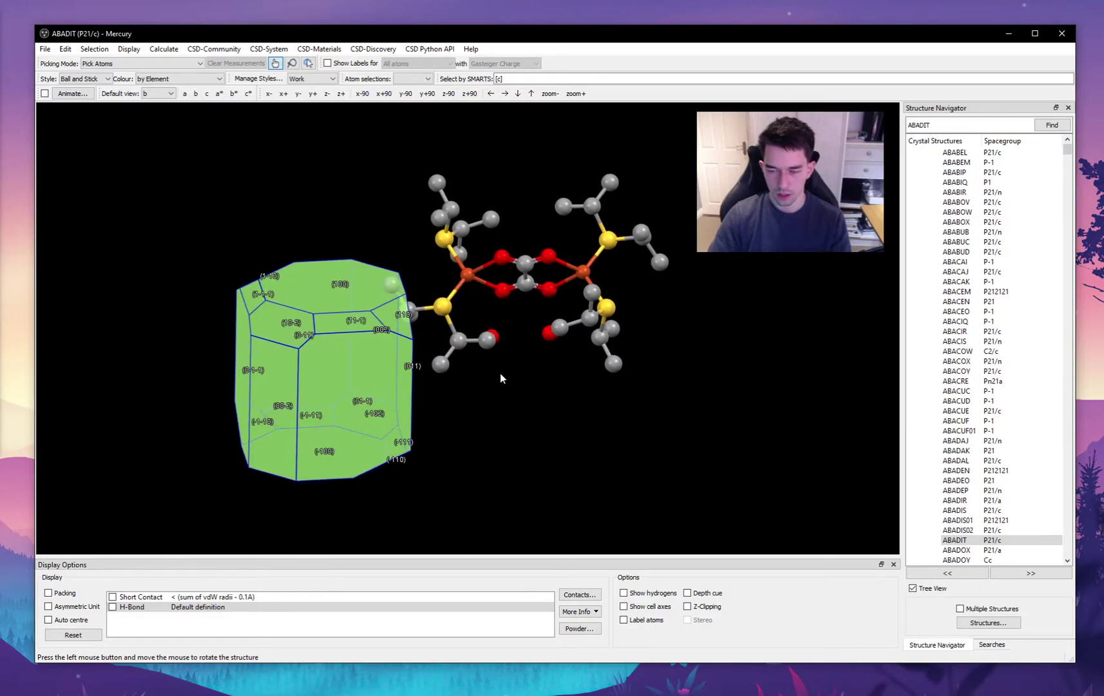
Start a File > POV-Ray Image export and set the size to 3000 × 2000
click(44, 52)
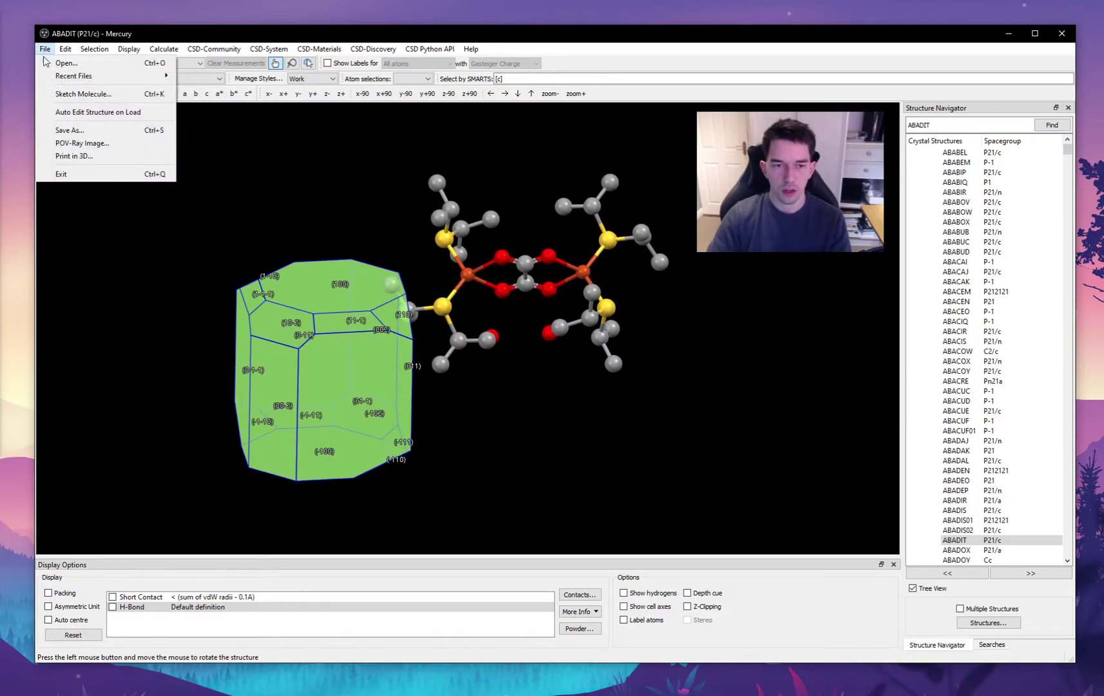
click(78, 142)
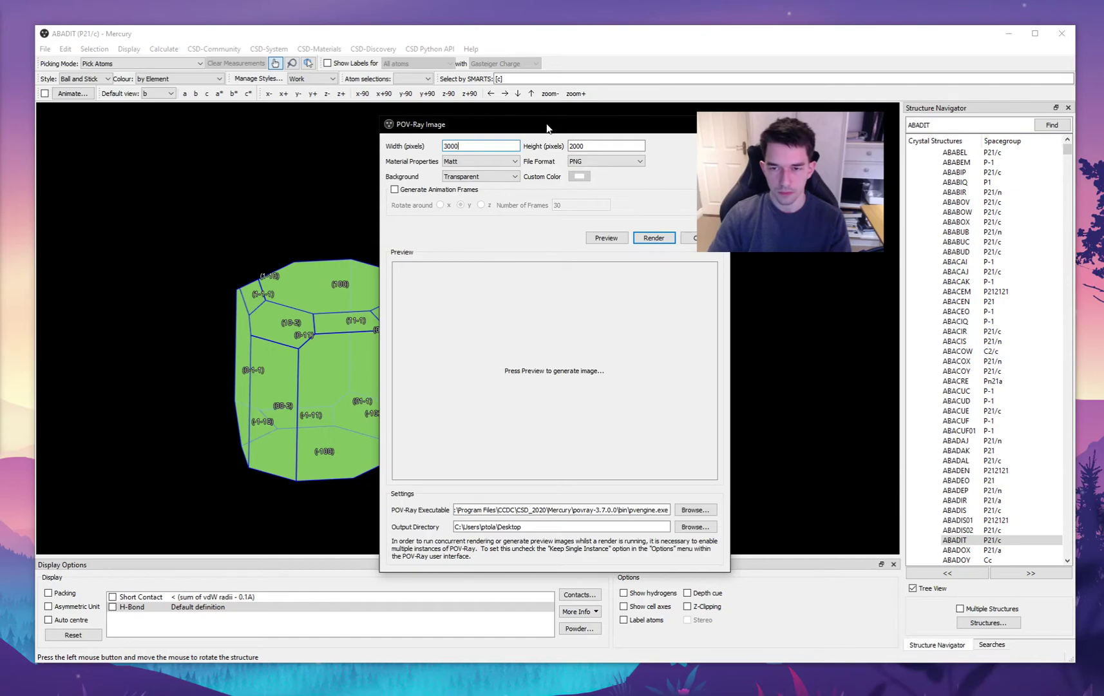
drag(547, 128, 859, 97)
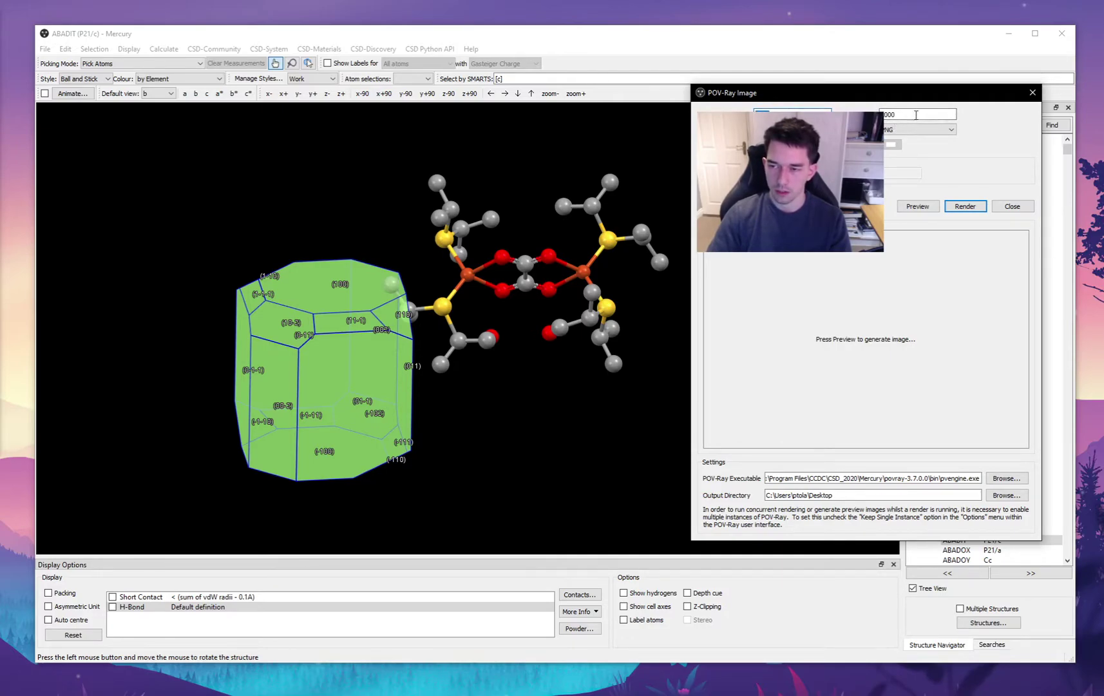
click(763, 114)
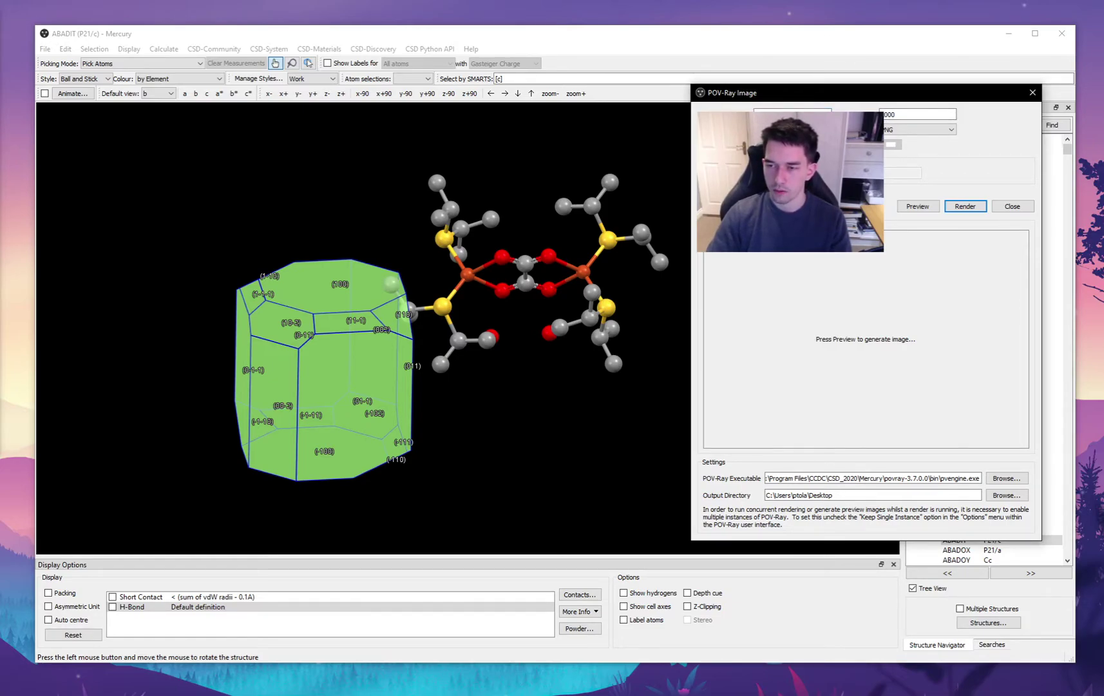
Preview the POV-Ray image, then render it as a transparent PNG to the Desktop
click(918, 206)
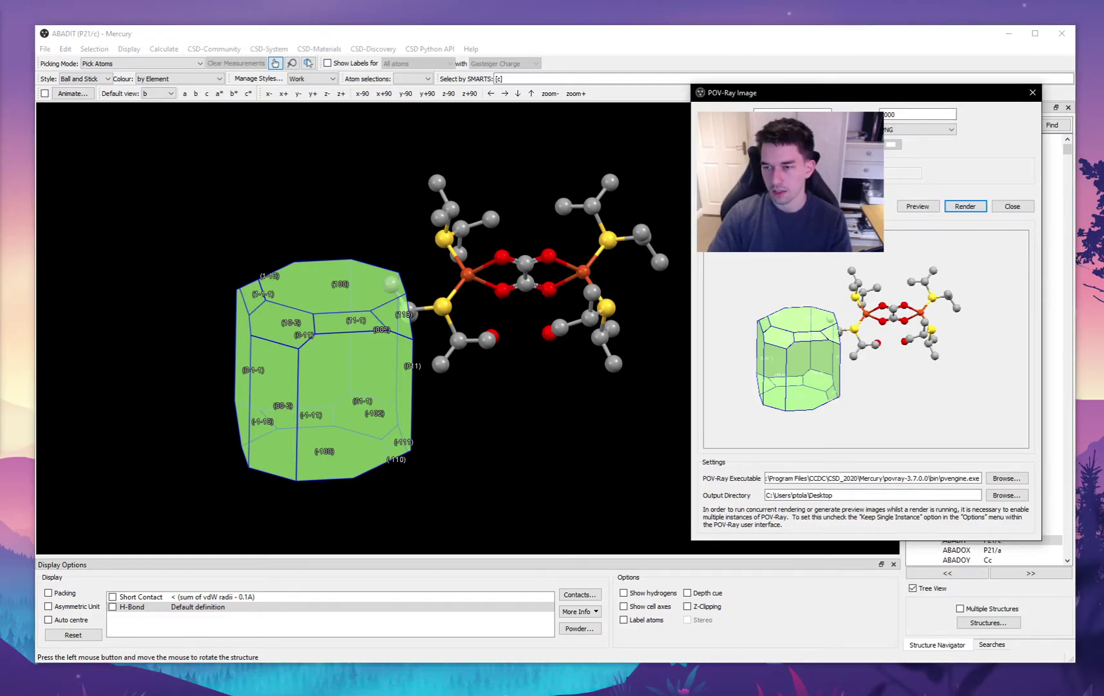
click(926, 207)
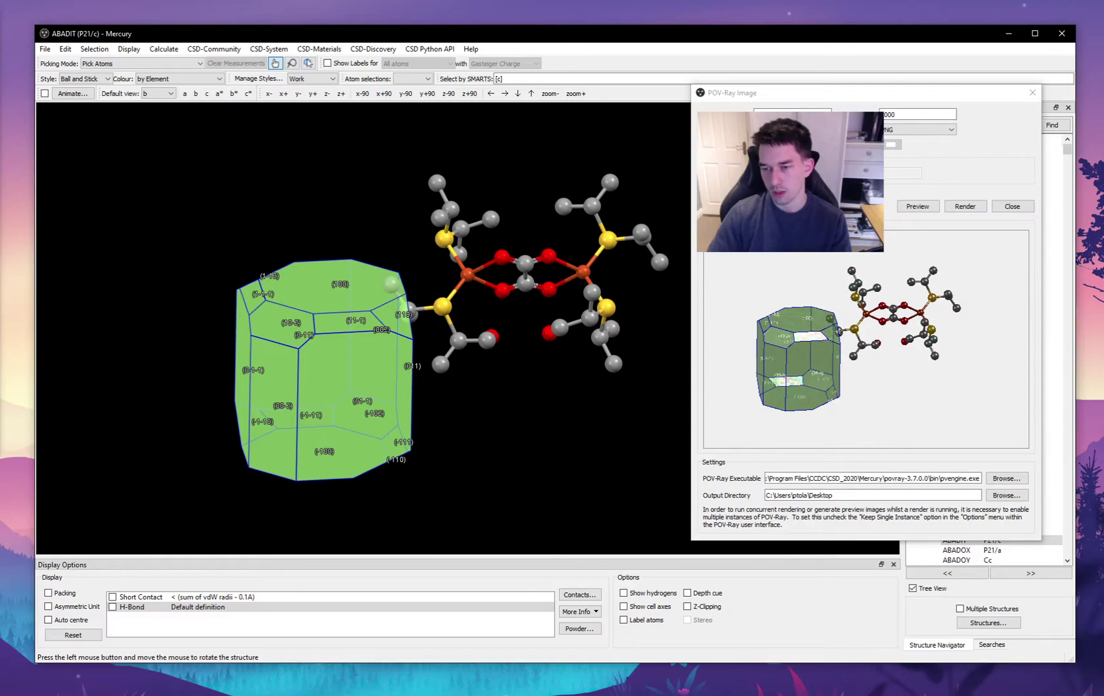
click(840, 331)
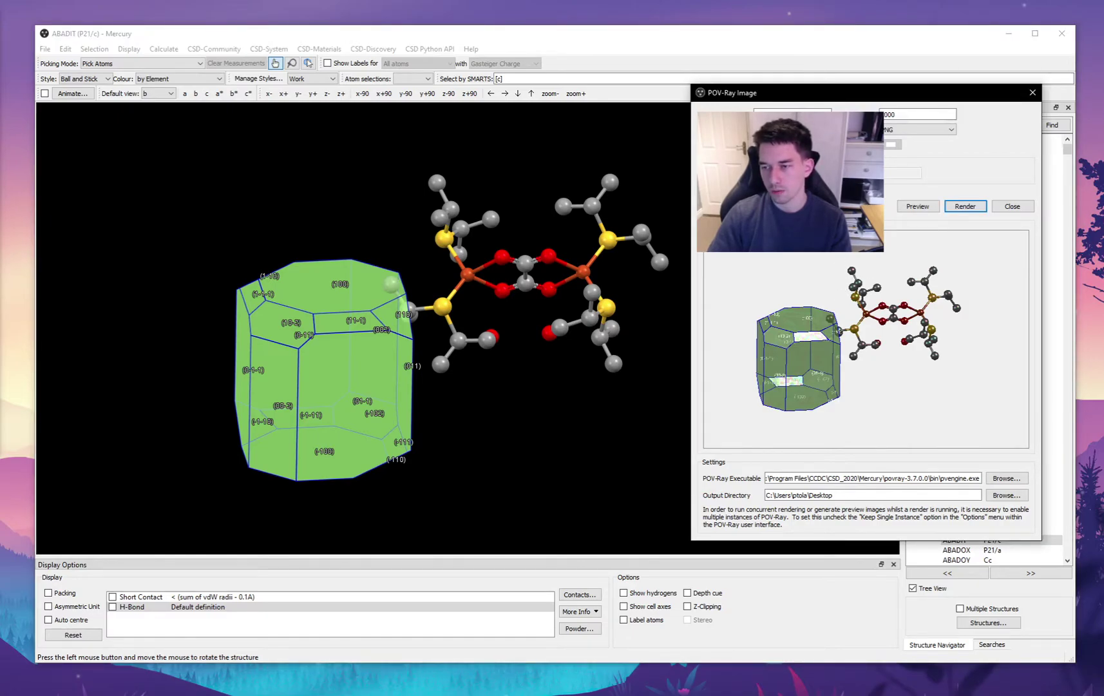
click(926, 208)
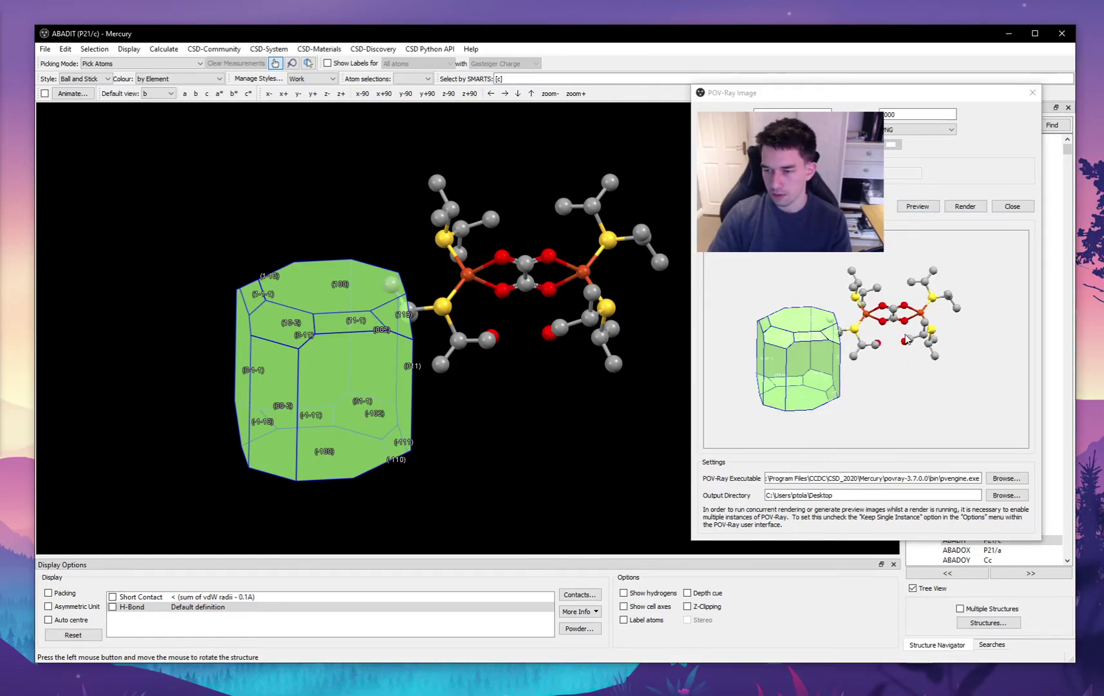
click(965, 207)
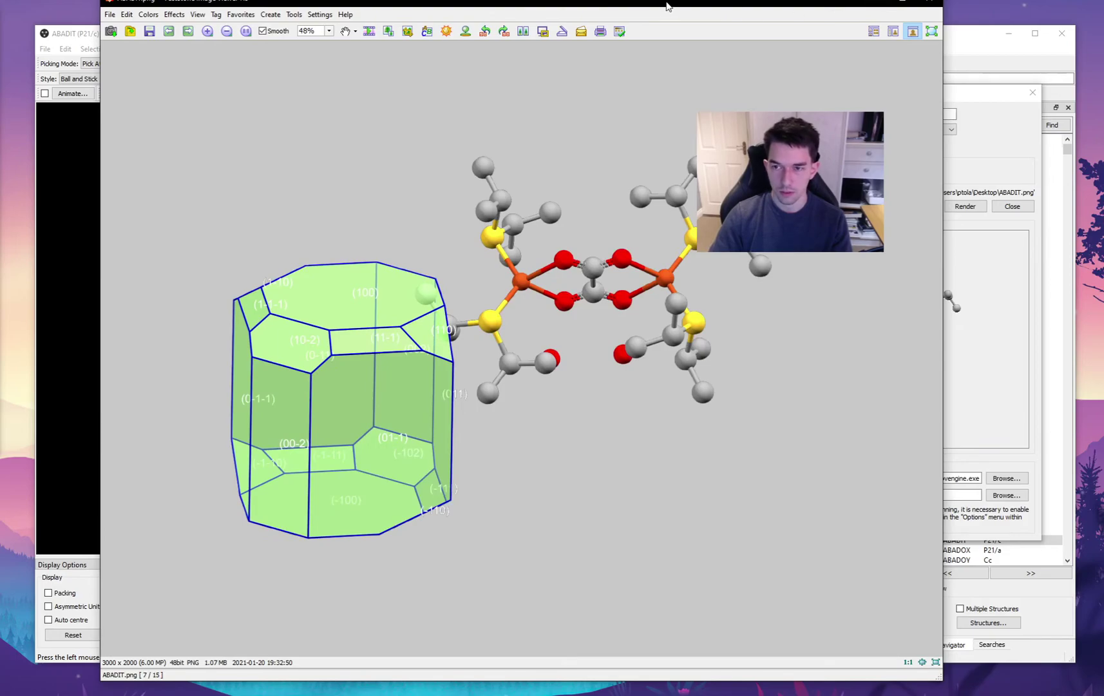
Shift the FastStone window aside to reveal Mercury, then return it over ABADIT.png
drag(667, 6, 787, 0)
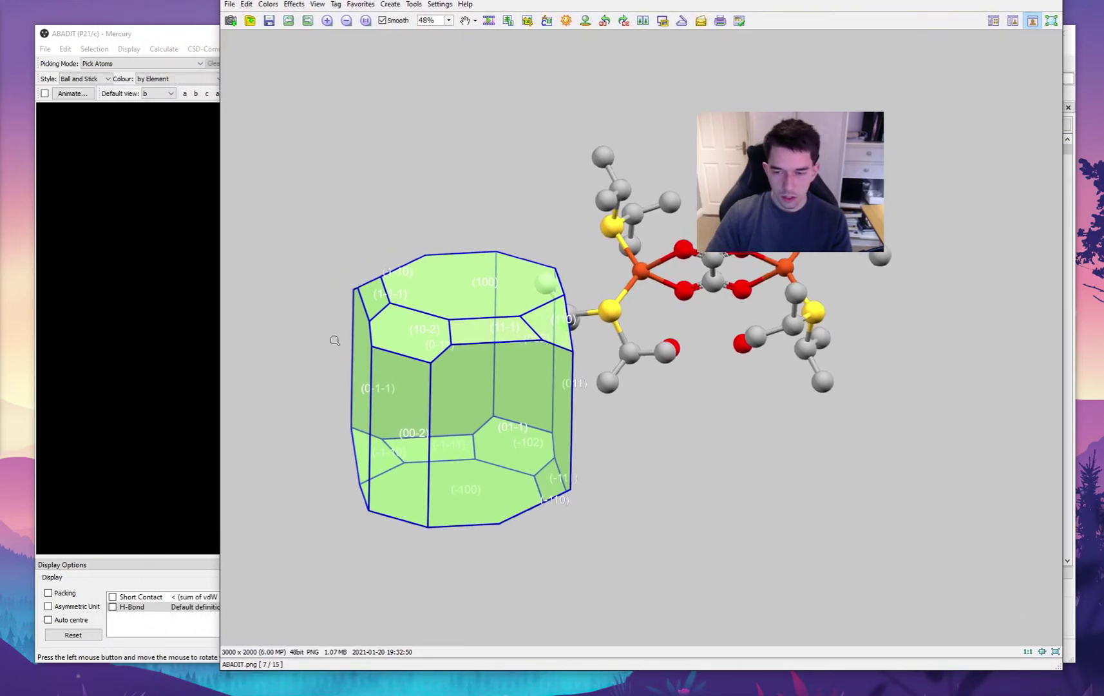
drag(712, 0, 613, 17)
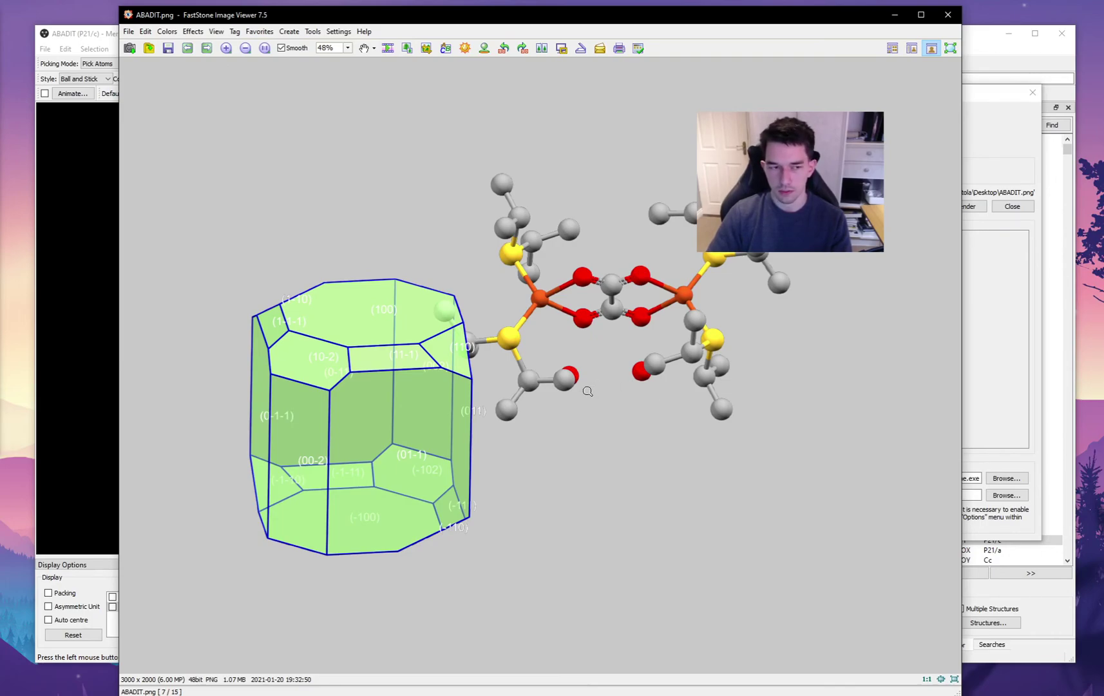
Close the image viewer and the POV-Ray Image dialog, then rotate the morphology and molecule
click(948, 14)
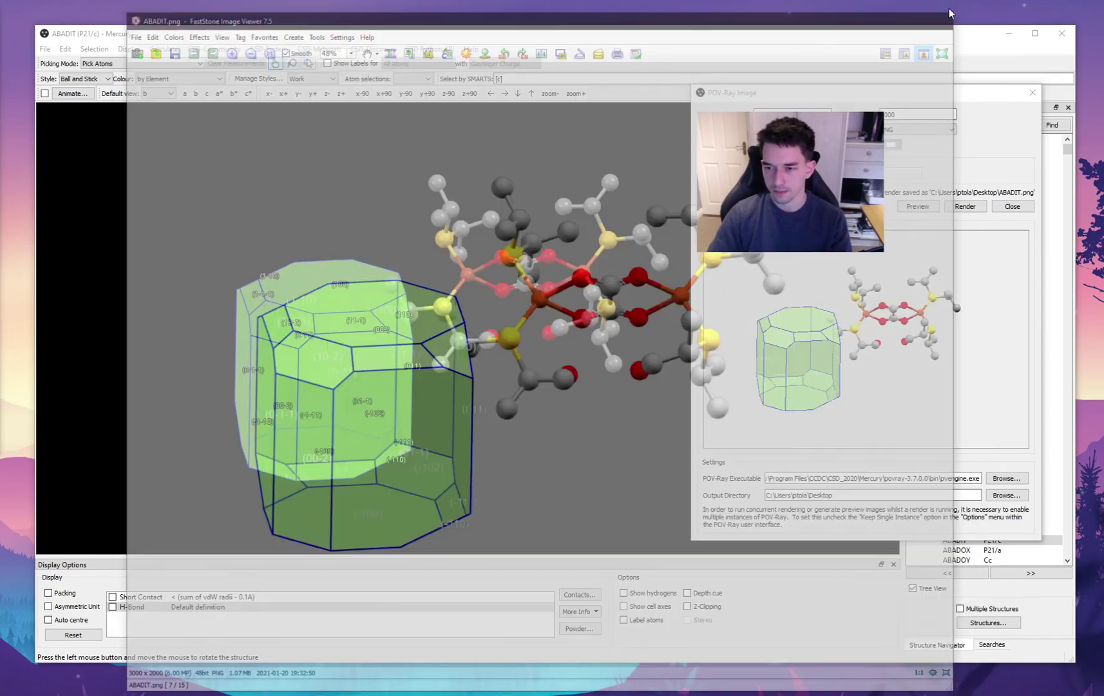
click(1033, 92)
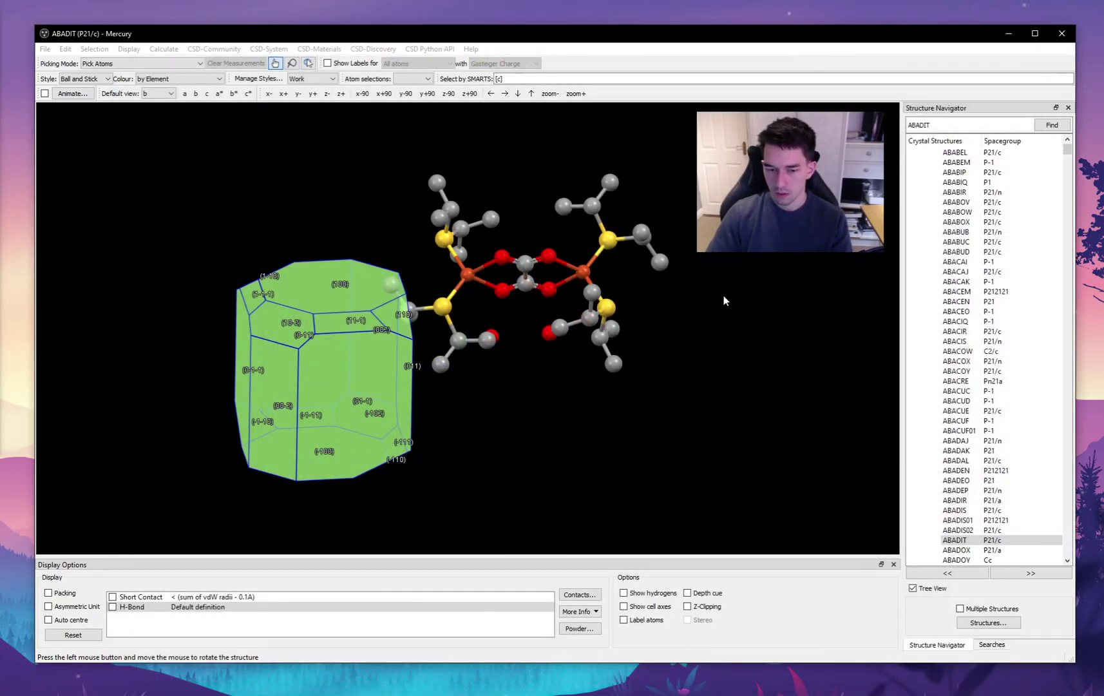
drag(514, 483, 552, 414)
drag(658, 482, 605, 403)
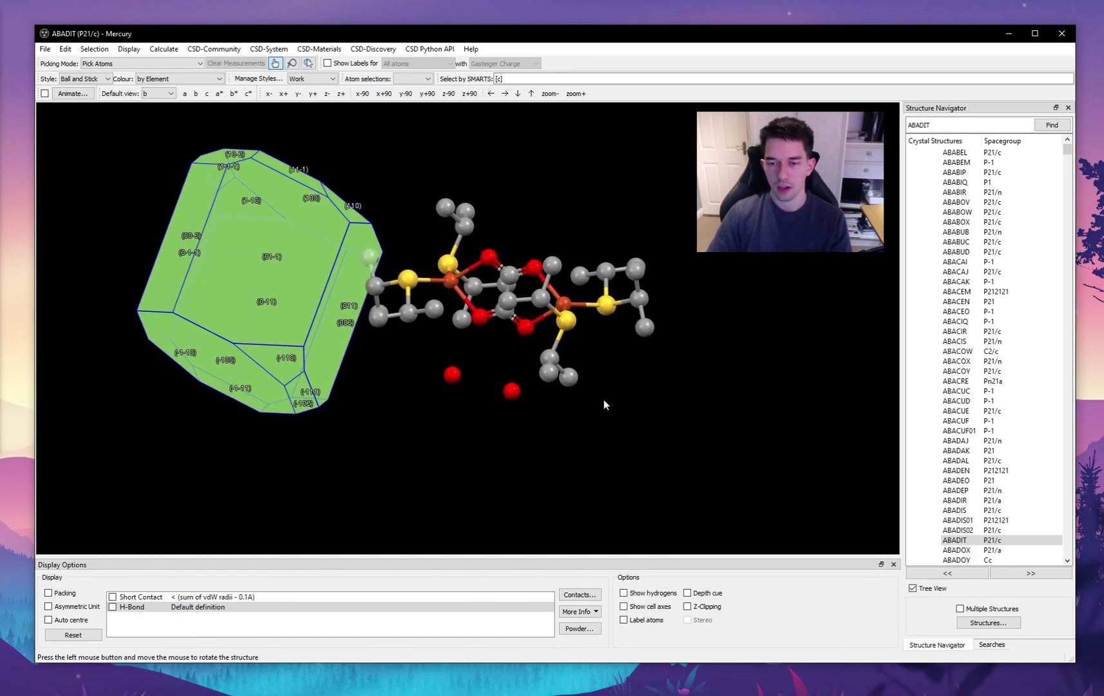
Browse the Help > Tutorials list and dismiss it without opening anything
click(471, 49)
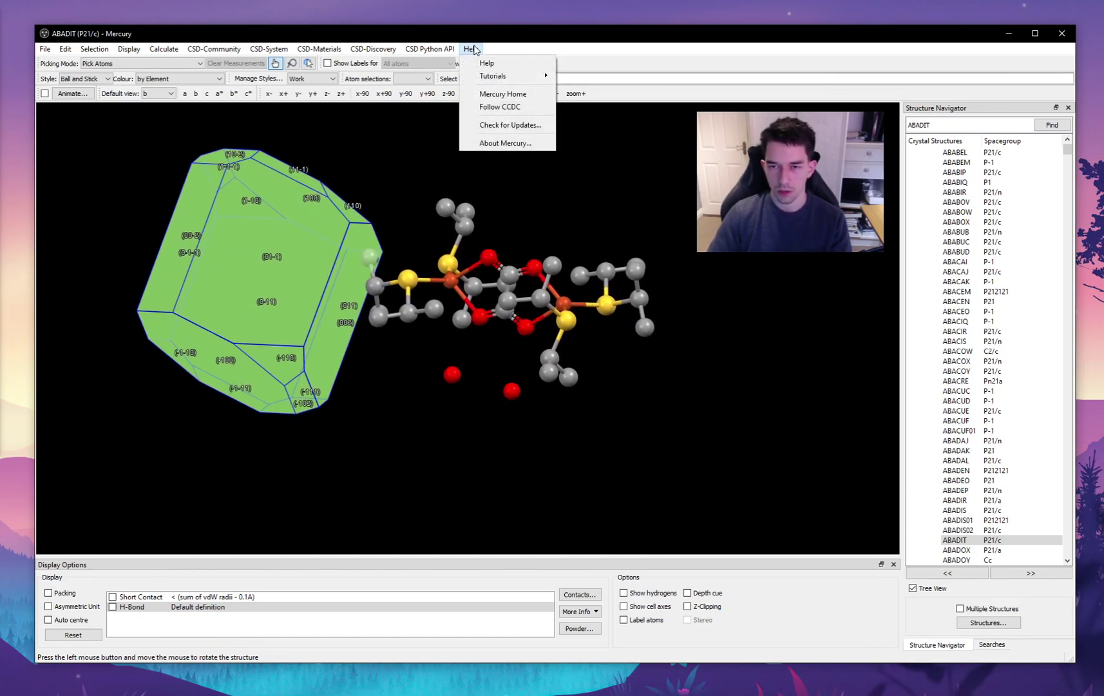
mouse_move(503, 76)
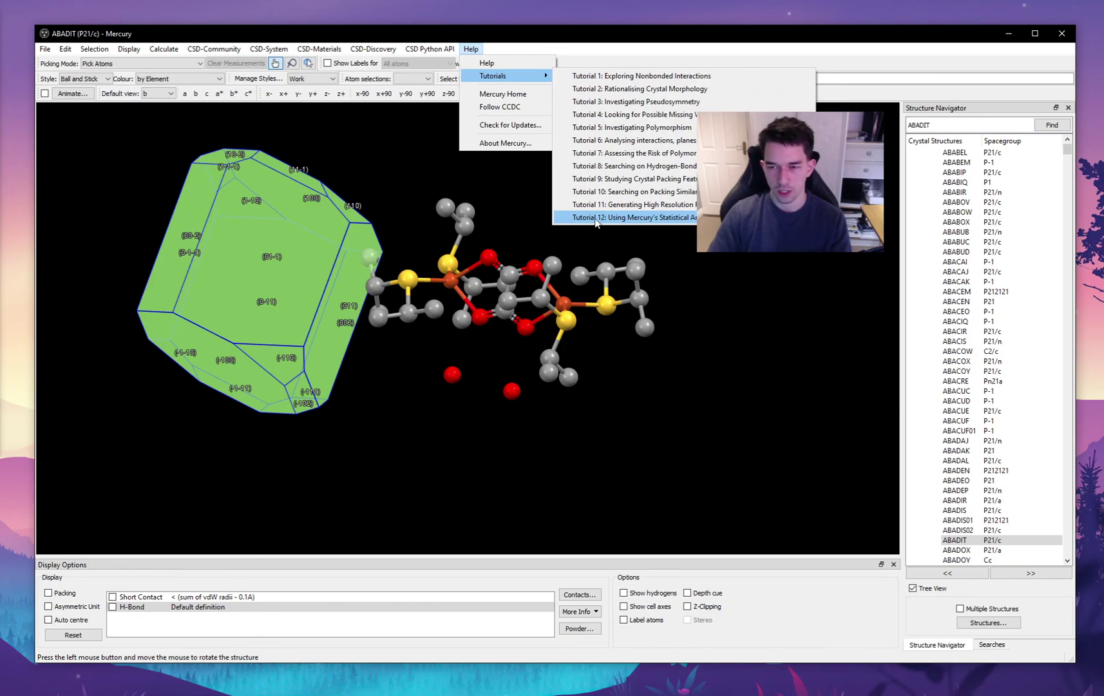
click(442, 393)
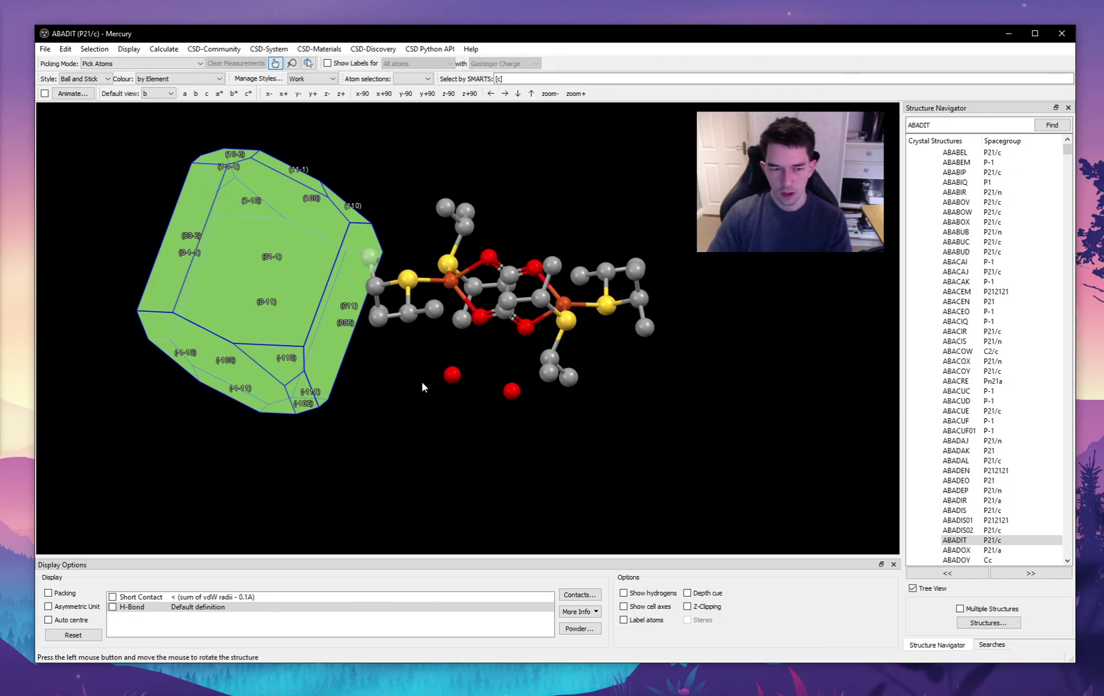